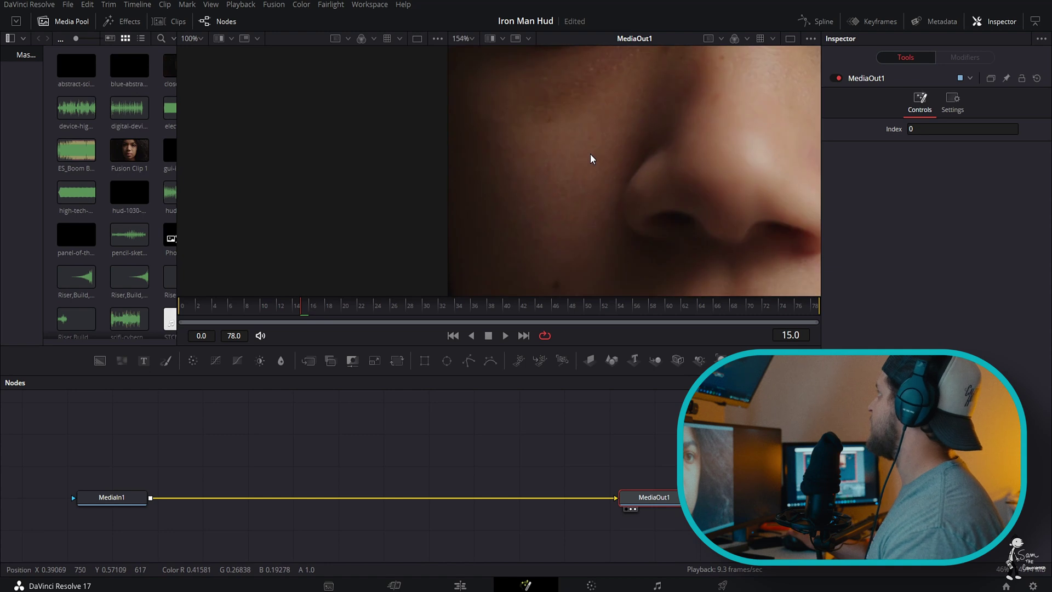
- Rename the MediaIn1 node as Face
scroll(591, 159, down, 6)
scroll(590, 159, up, 3)
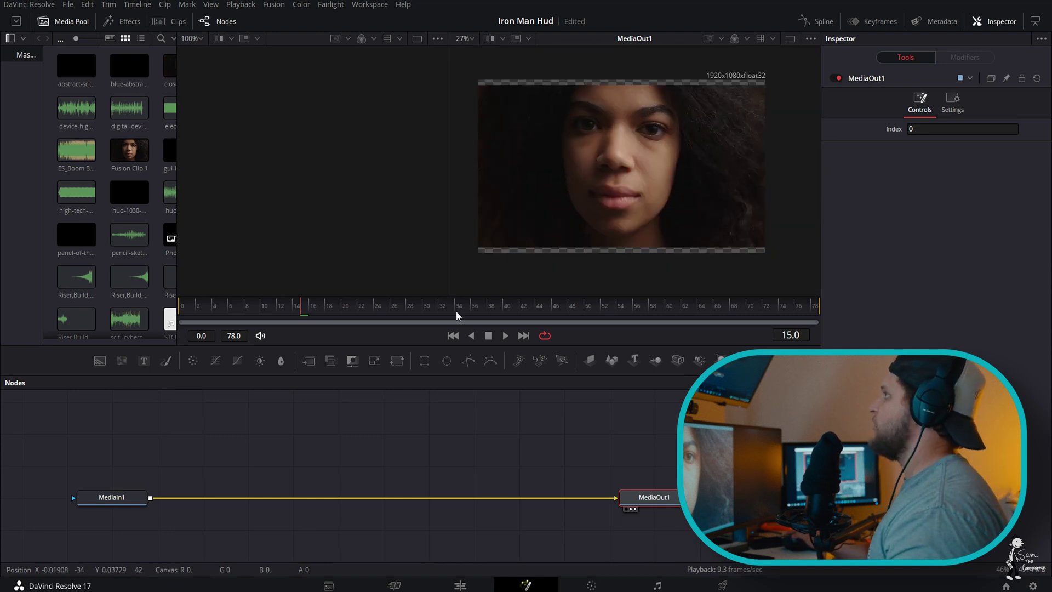
click(113, 498)
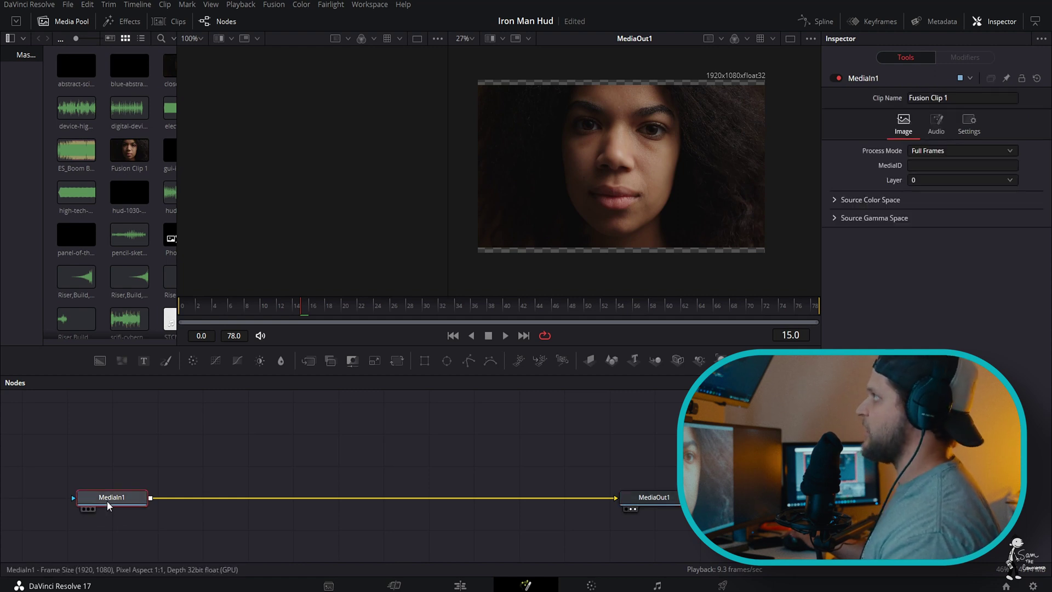
right_click(110, 502)
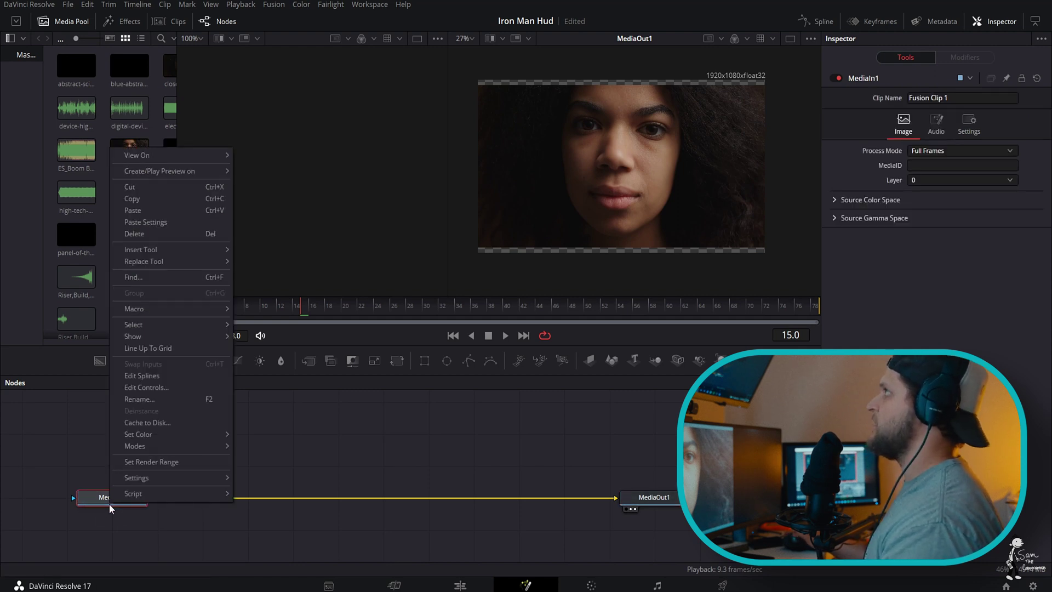
mouse_move(147, 335)
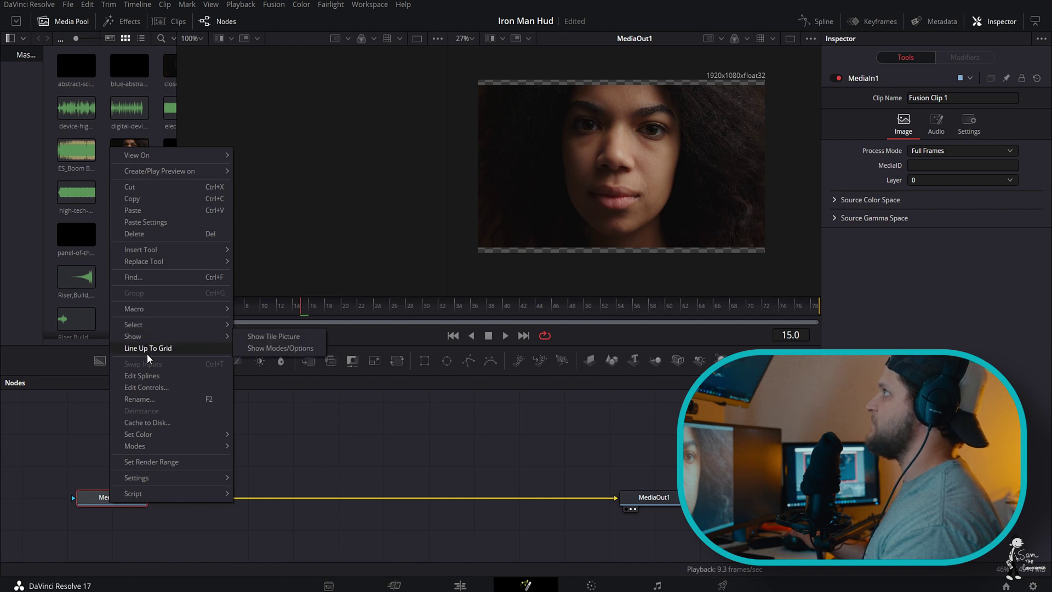
click(143, 400)
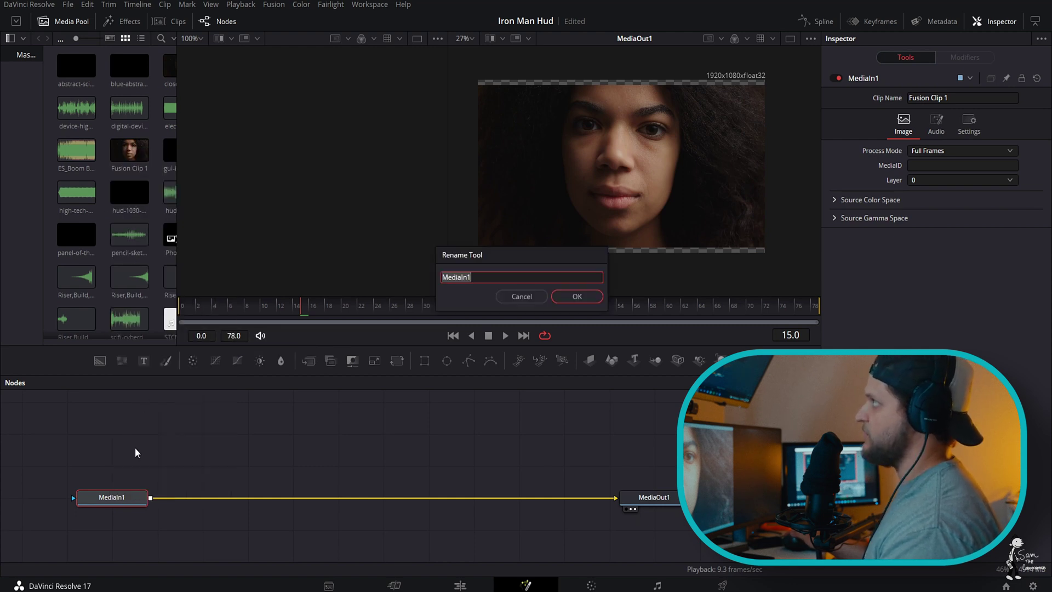
text(Face)
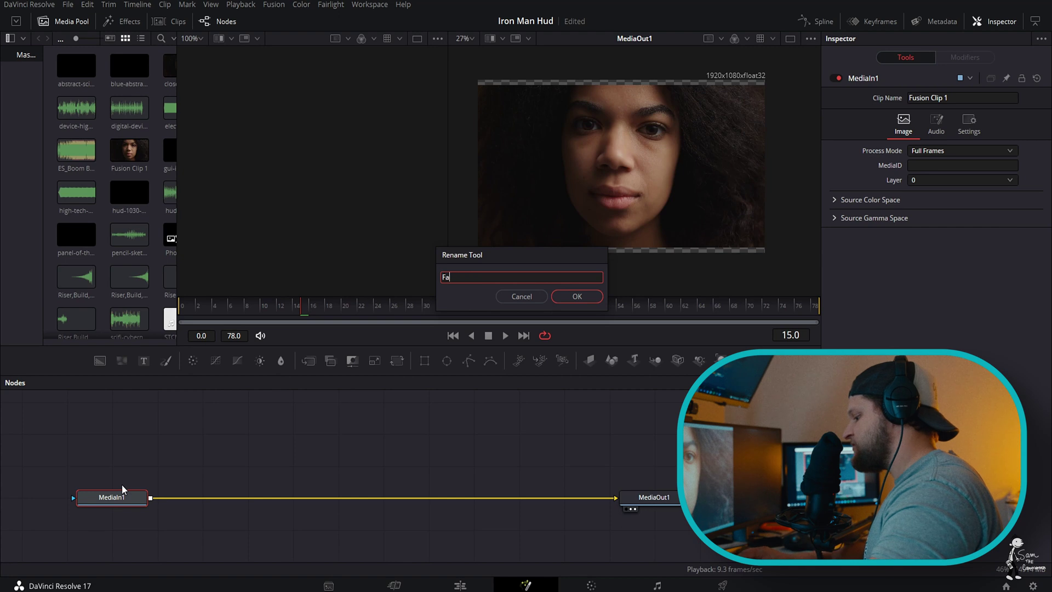
key(Return)
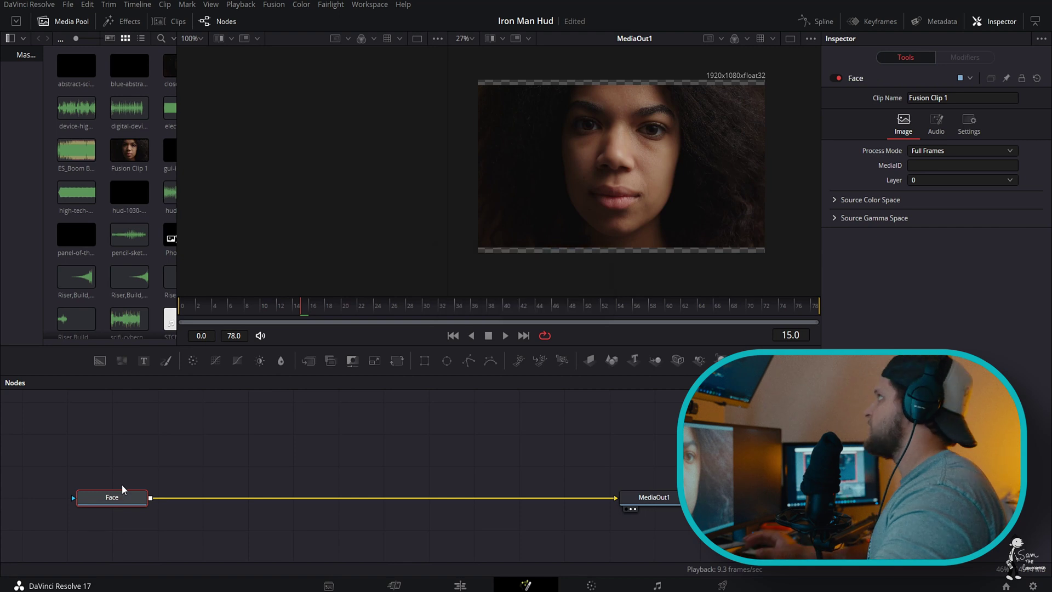
- Rename the MediaOut1 node as Final
right_click(625, 498)
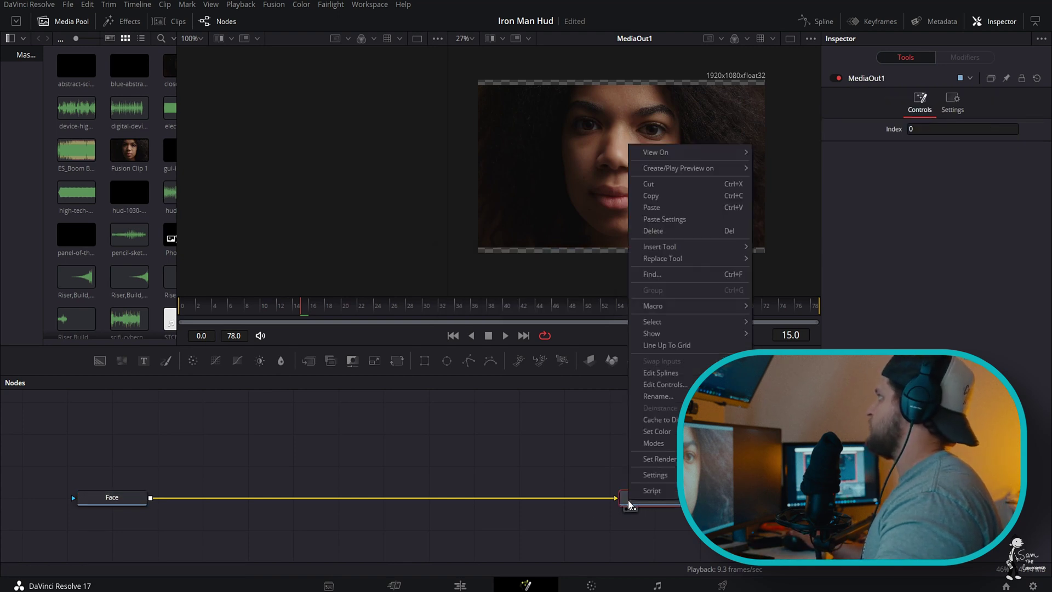
click(657, 396)
text(Fi)
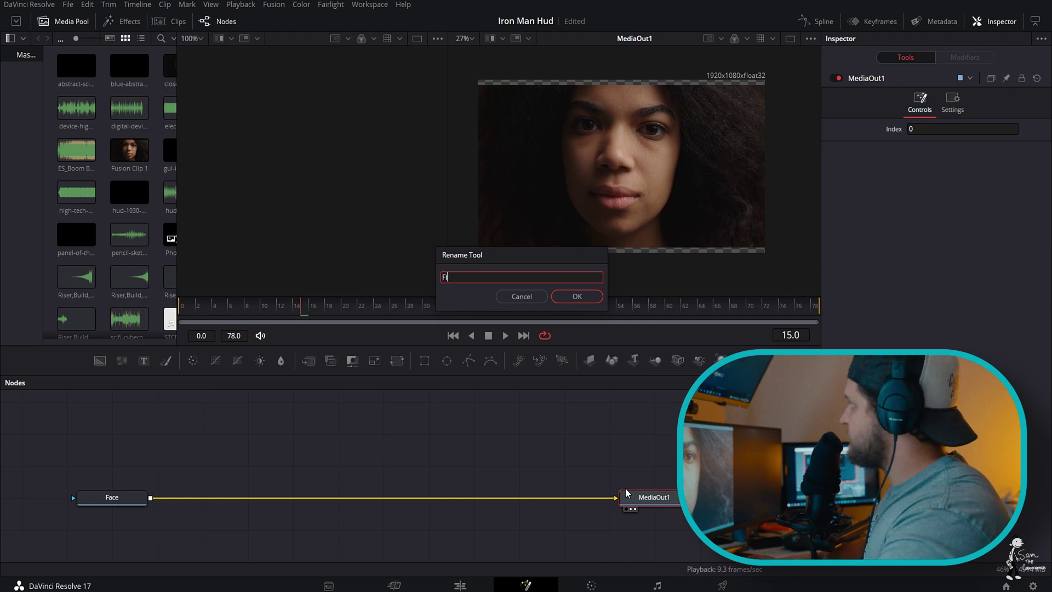
text(nal)
key(Return)
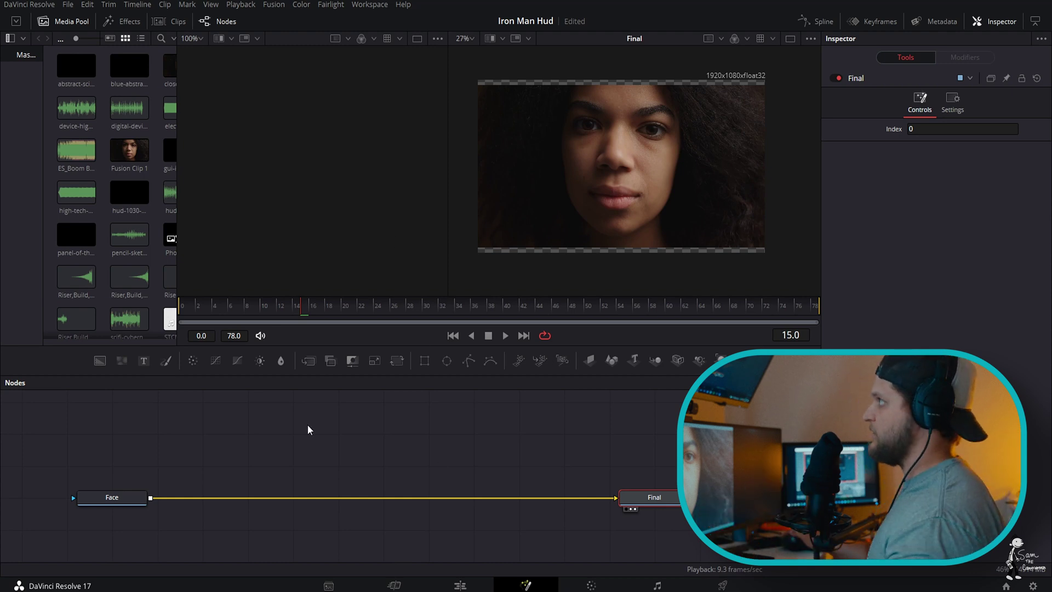
mouse_move(118, 496)
mouse_down()
mouse_move(137, 474)
mouse_move(160, 473)
mouse_move(120, 514)
mouse_move(128, 502)
mouse_move(175, 536)
mouse_move(127, 503)
mouse_up()
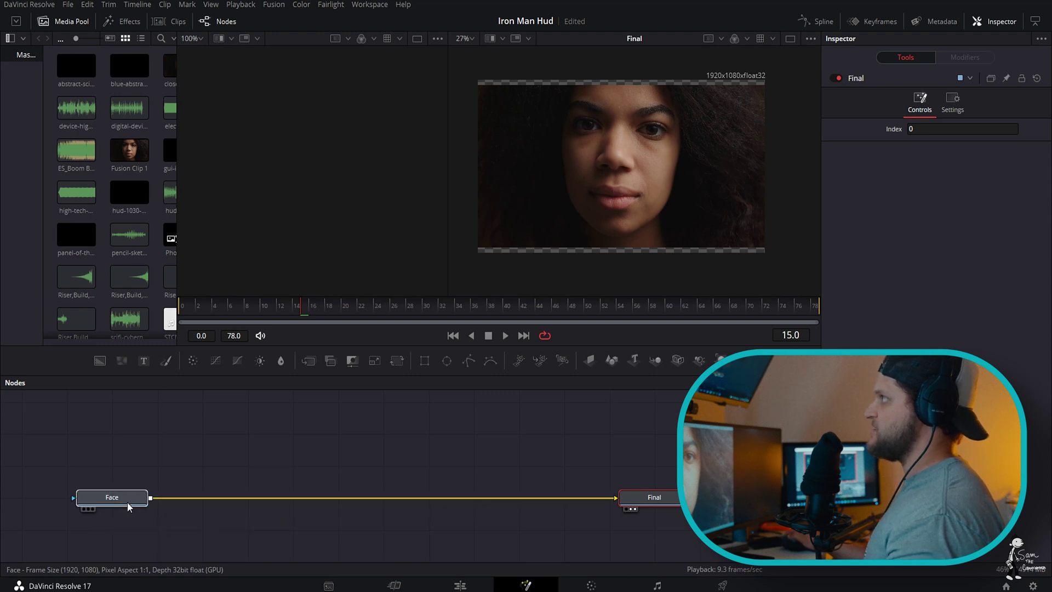
right_click(242, 462)
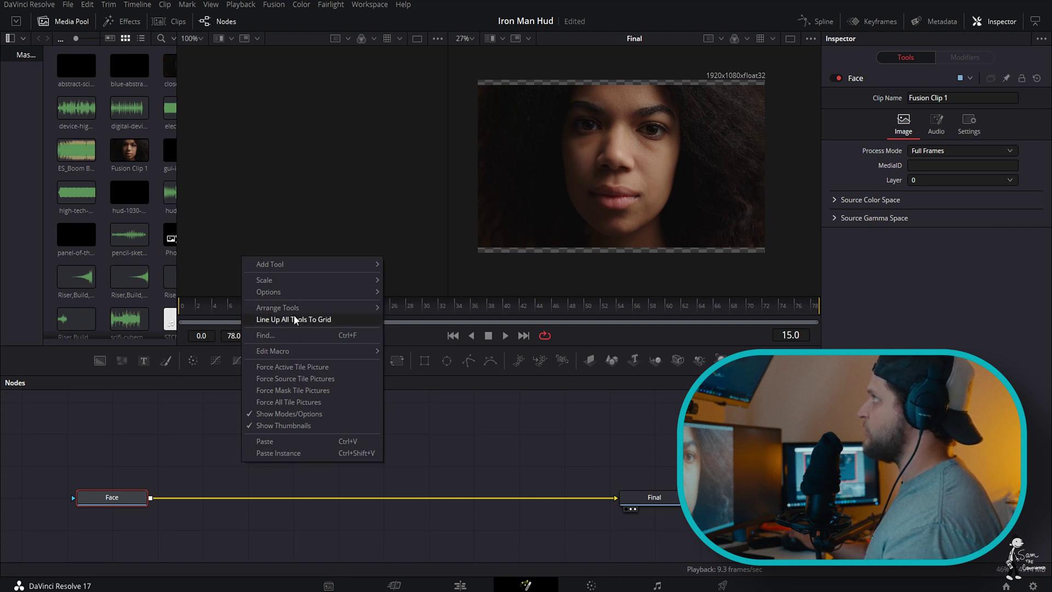
mouse_move(297, 310)
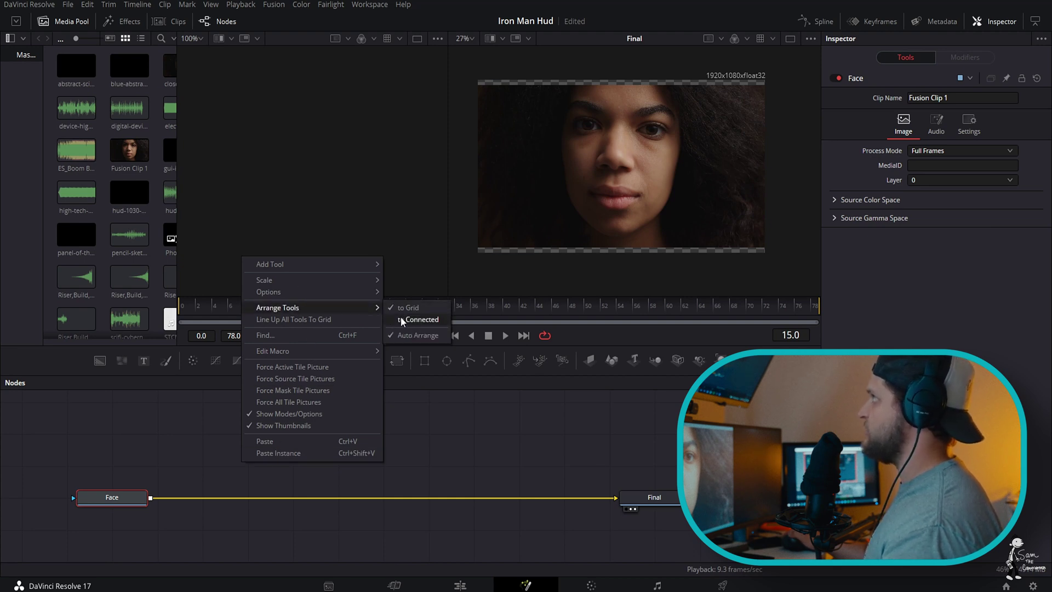
click(139, 439)
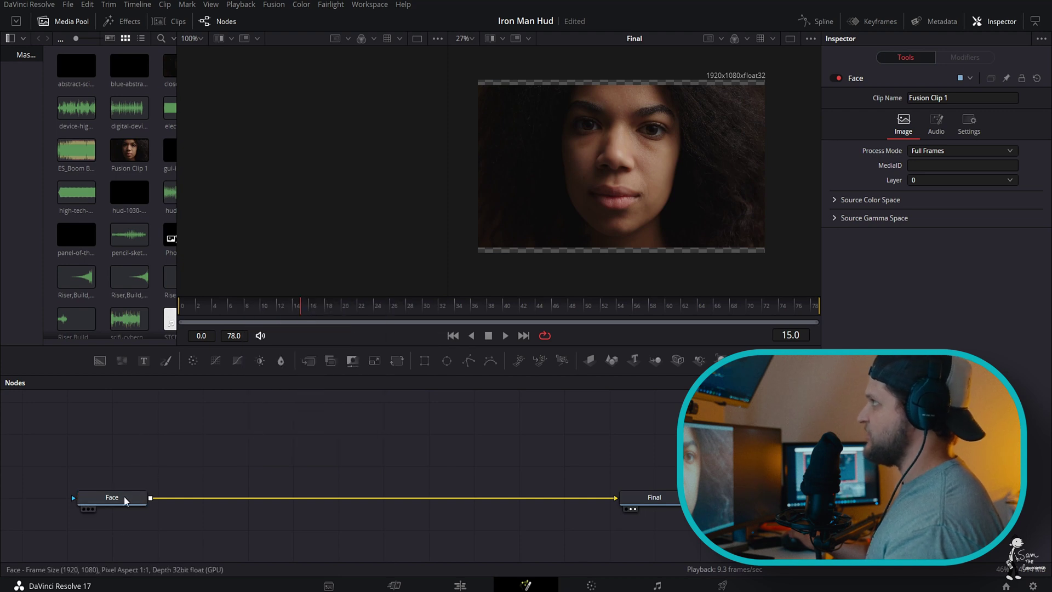
drag(124, 495, 132, 480)
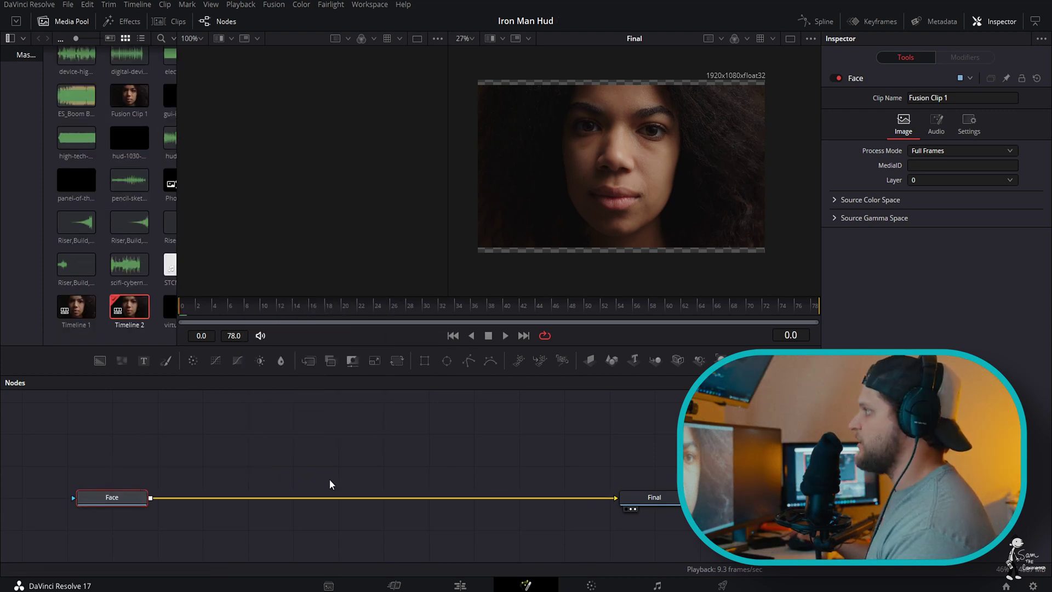
click(330, 479)
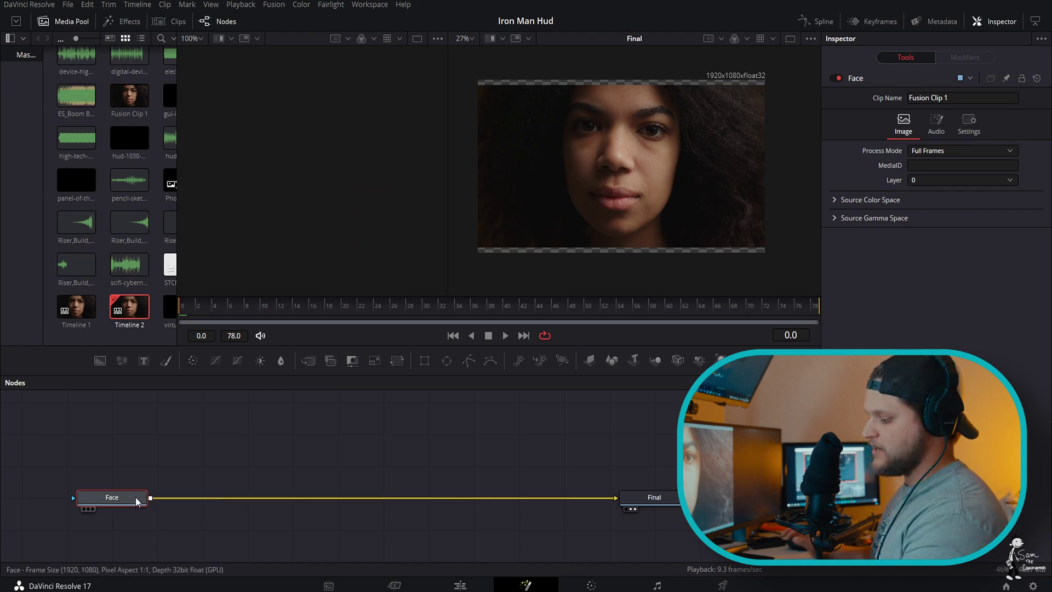
- Add a Planar Tracker node directly after the Face node, on its connection to Final
key(shift+space)
text(Background)
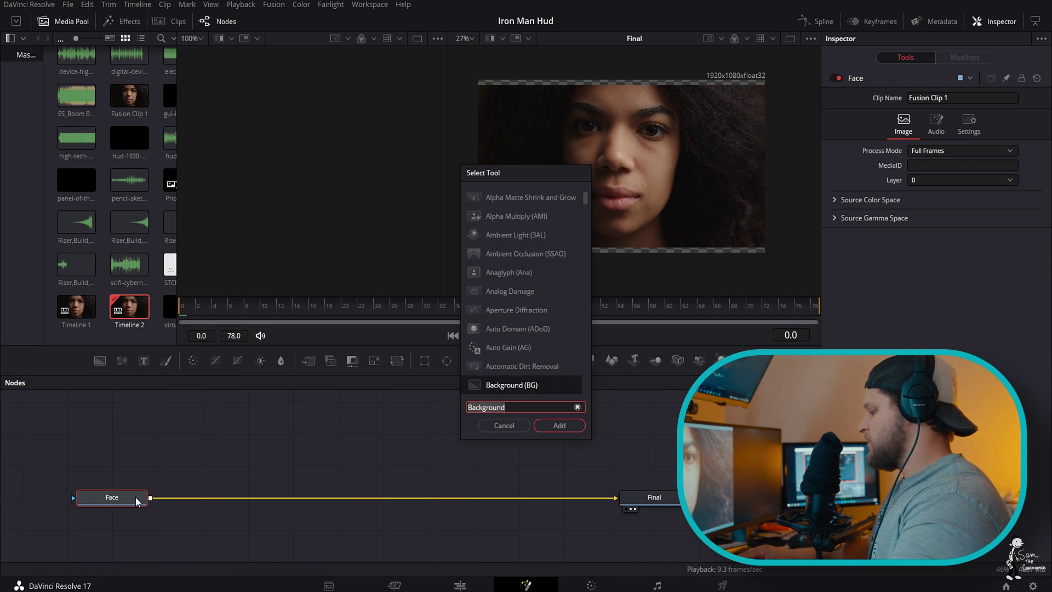
key(ctrl+a)
text(pla)
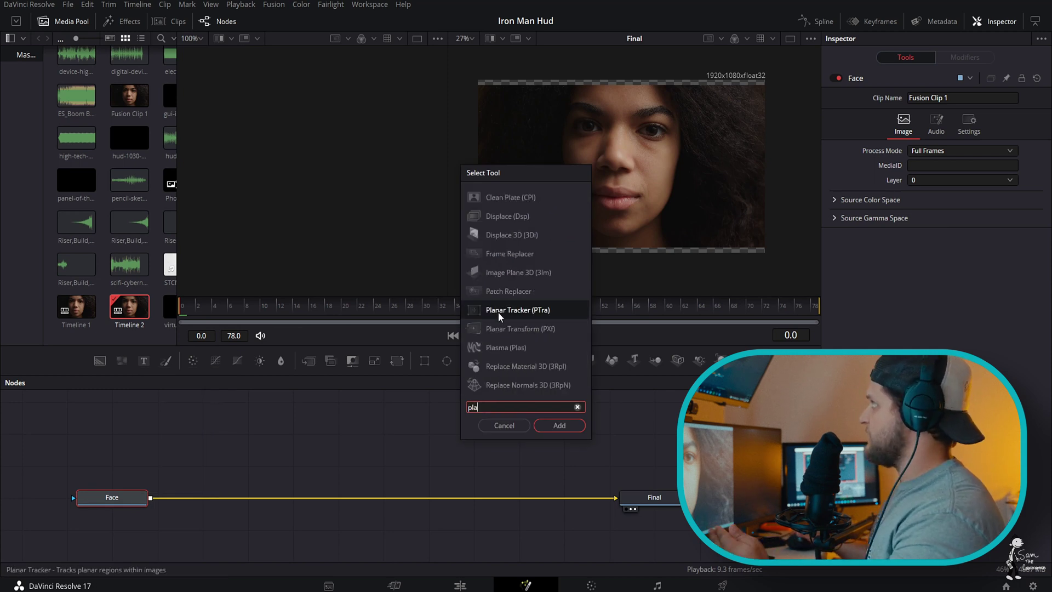
click(548, 430)
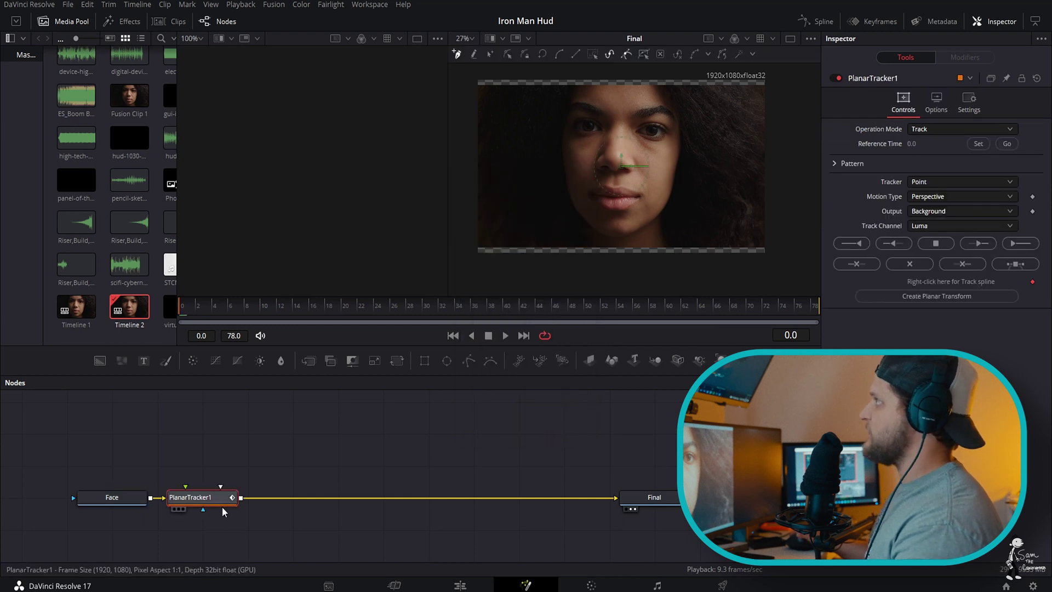
drag(221, 505, 260, 508)
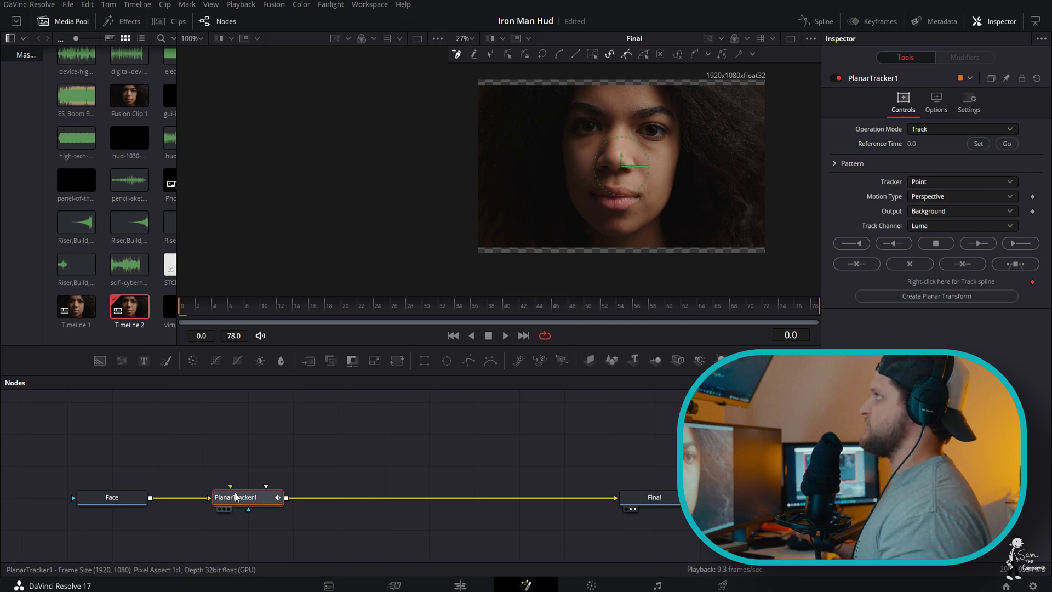
drag(218, 506, 173, 505)
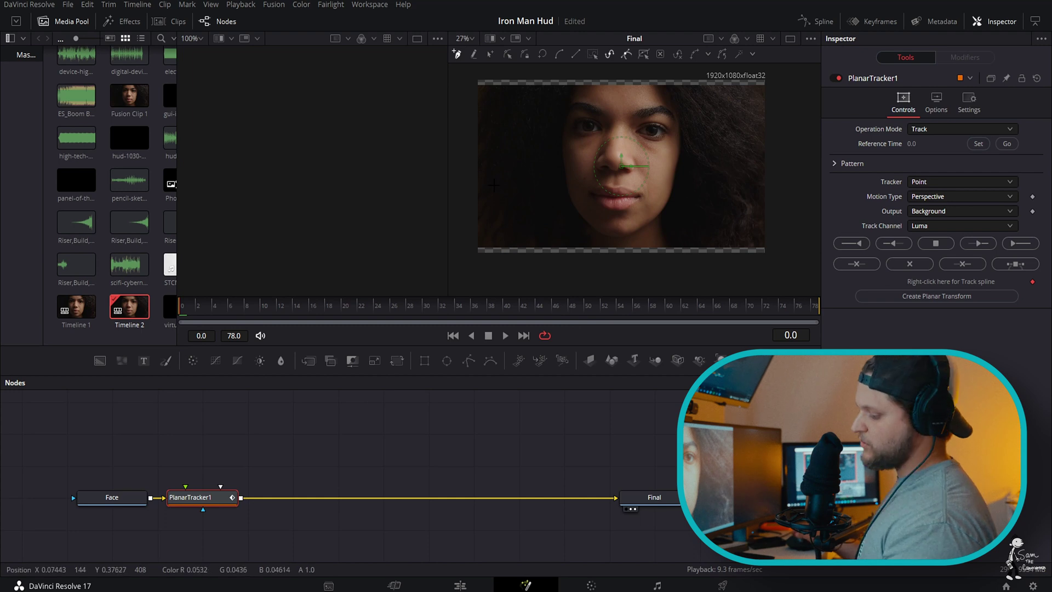
- Draw a closed polygon tracking pattern around the nose, from the bridge between the eyes down to below the nostrils
scroll(607, 171, up, 2)
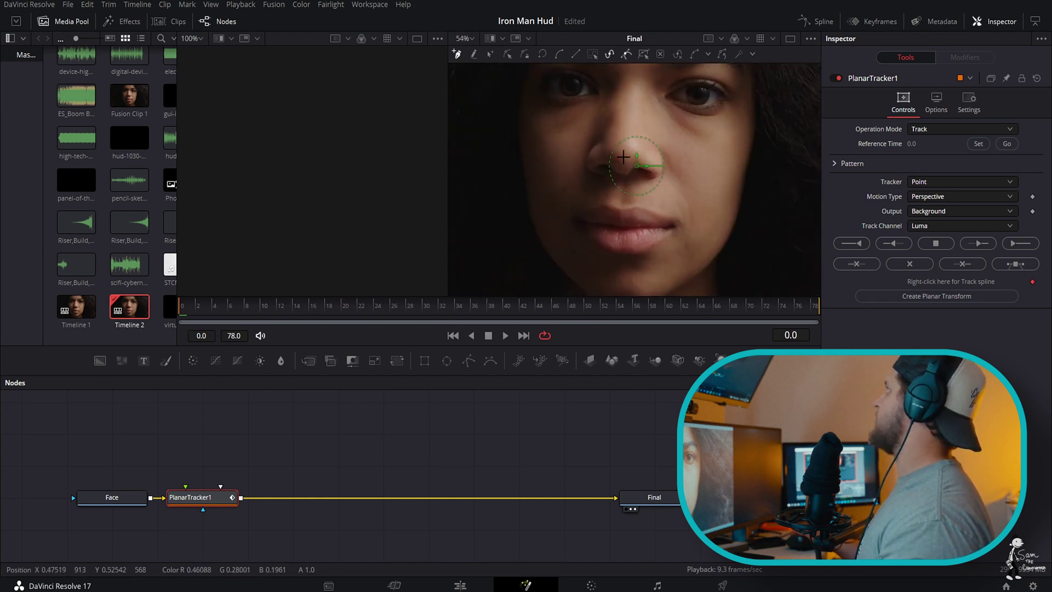
drag(623, 157, 625, 203)
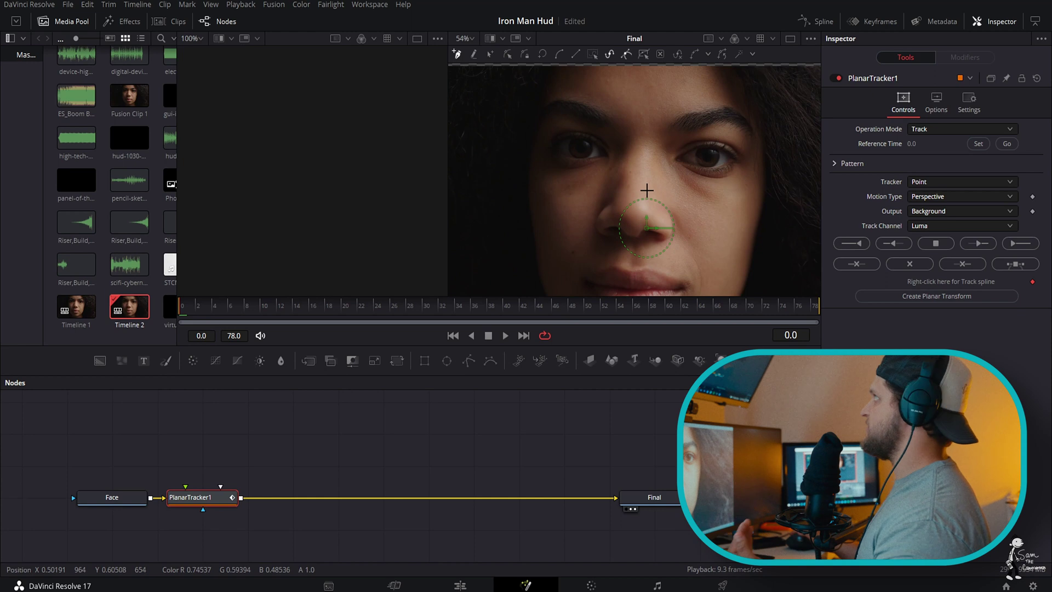
click(619, 169)
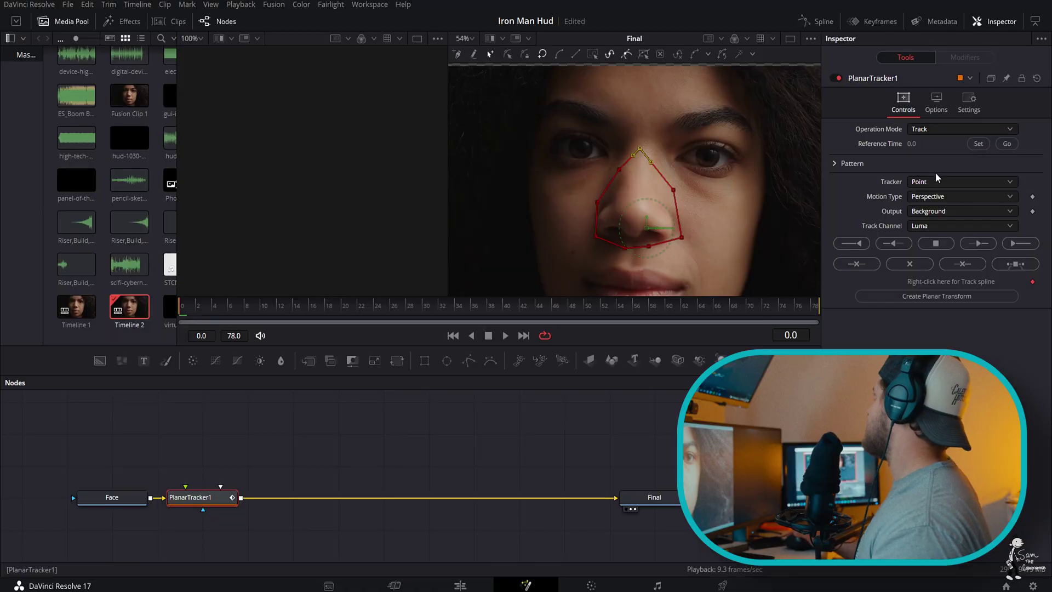
- Set the planar tracker's motion type to Translation and track the nose pattern forward from frame 0 to the end of the clip
click(942, 186)
click(935, 197)
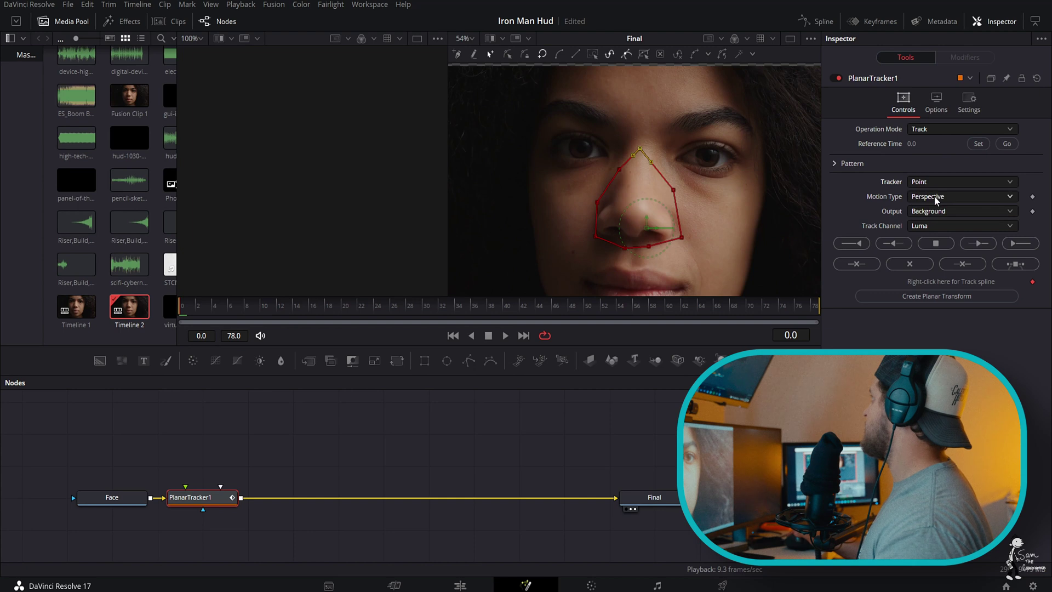
click(937, 196)
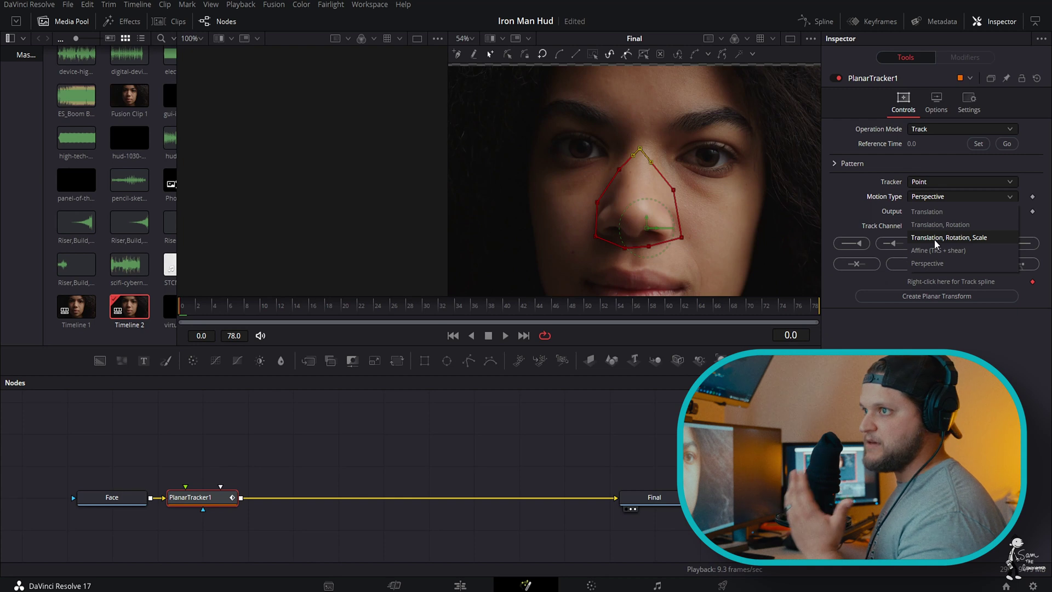
click(923, 212)
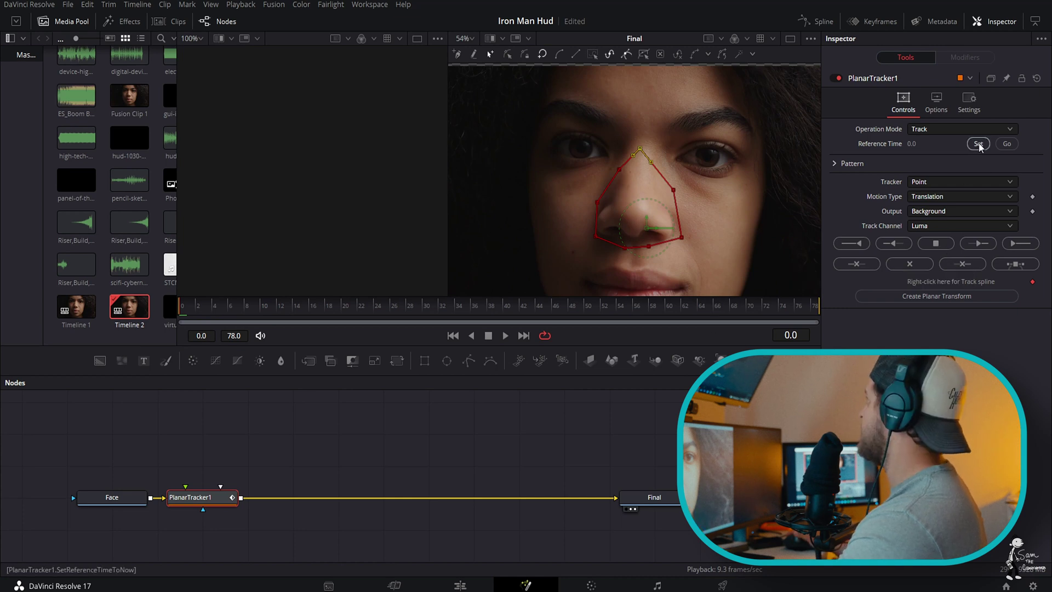
click(1012, 251)
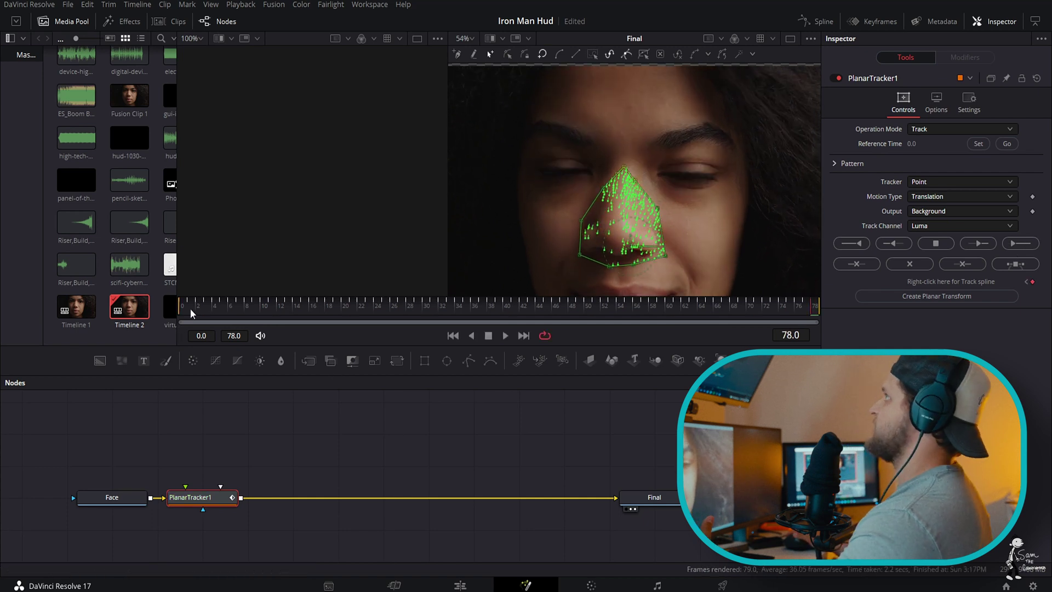
mouse_move(192, 313)
mouse_down()
mouse_move(779, 321)
mouse_move(430, 307)
mouse_move(181, 315)
mouse_up()
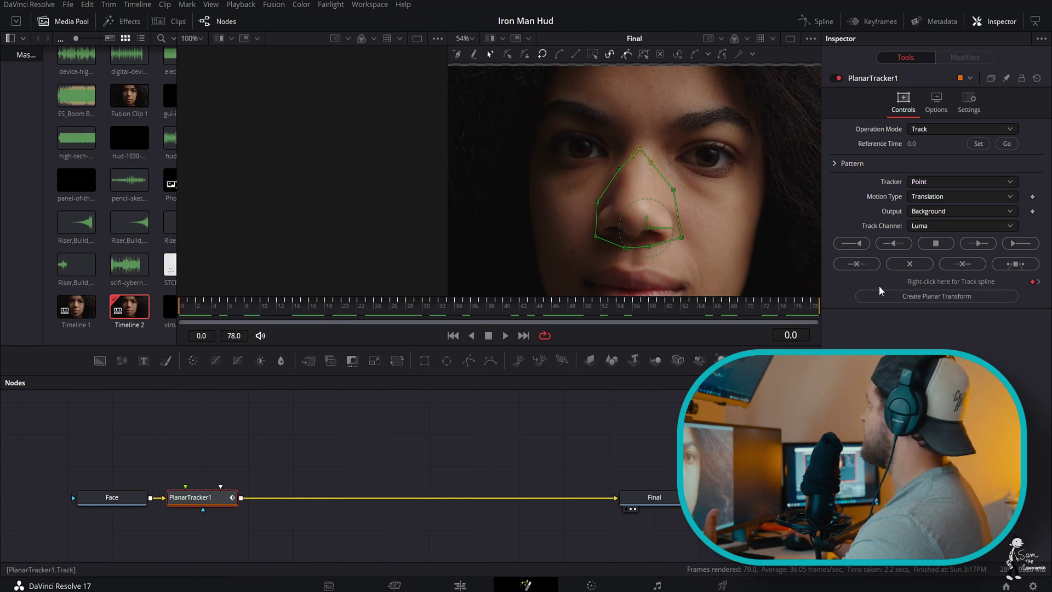
- Create a Planar Transform from the track and place its node above the connection between the planar tracker and Final
click(899, 296)
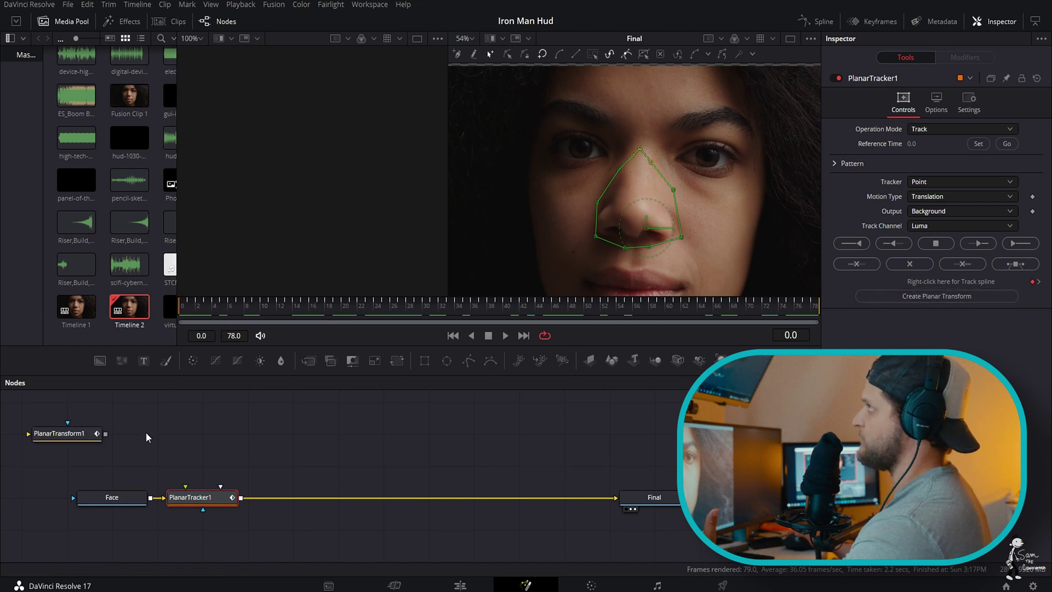
drag(66, 434, 294, 446)
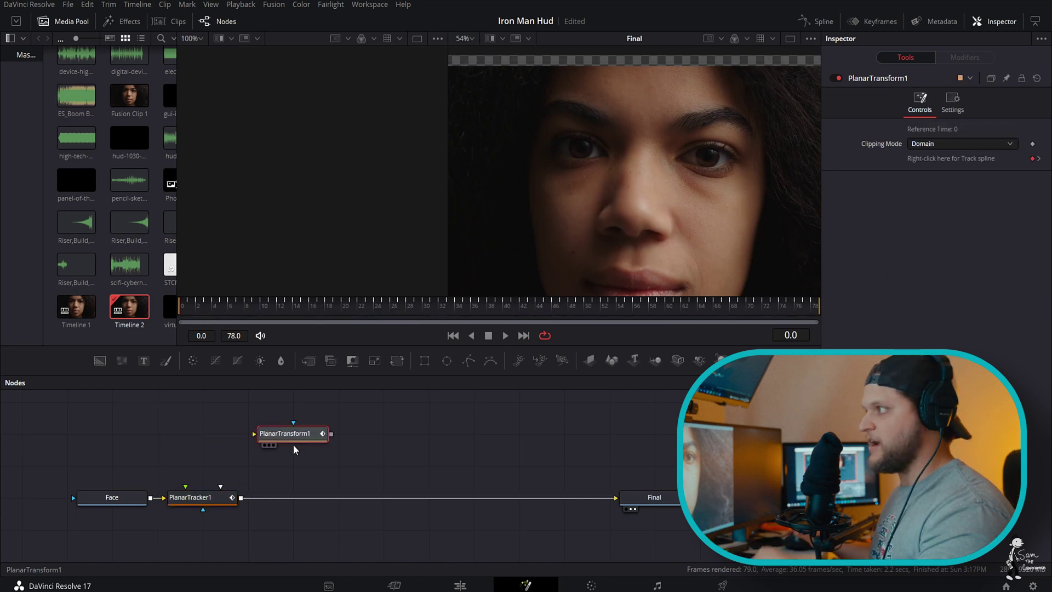
scroll(269, 497, down, 2)
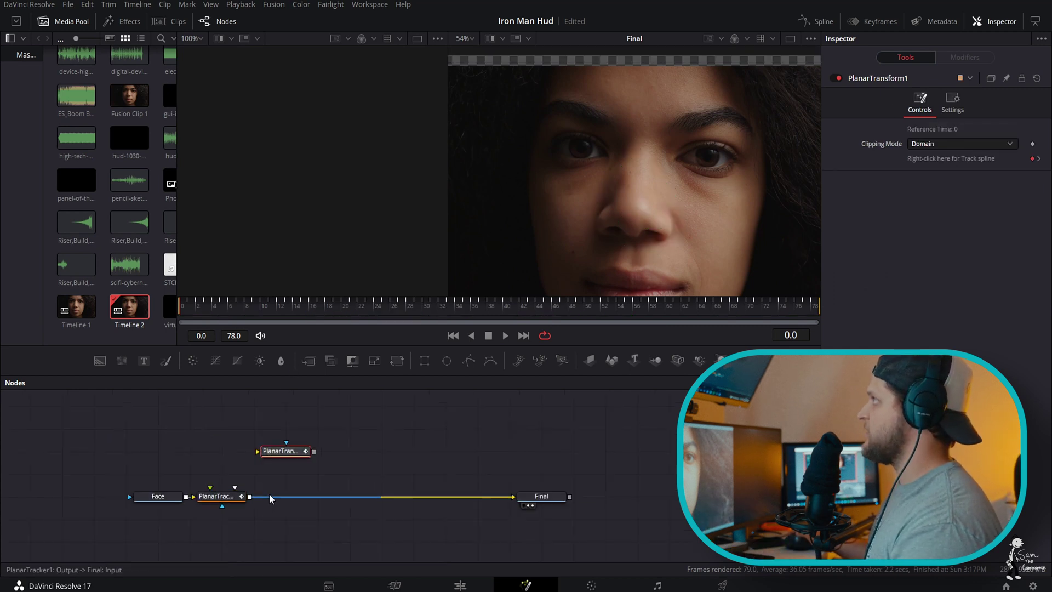
drag(279, 454, 270, 474)
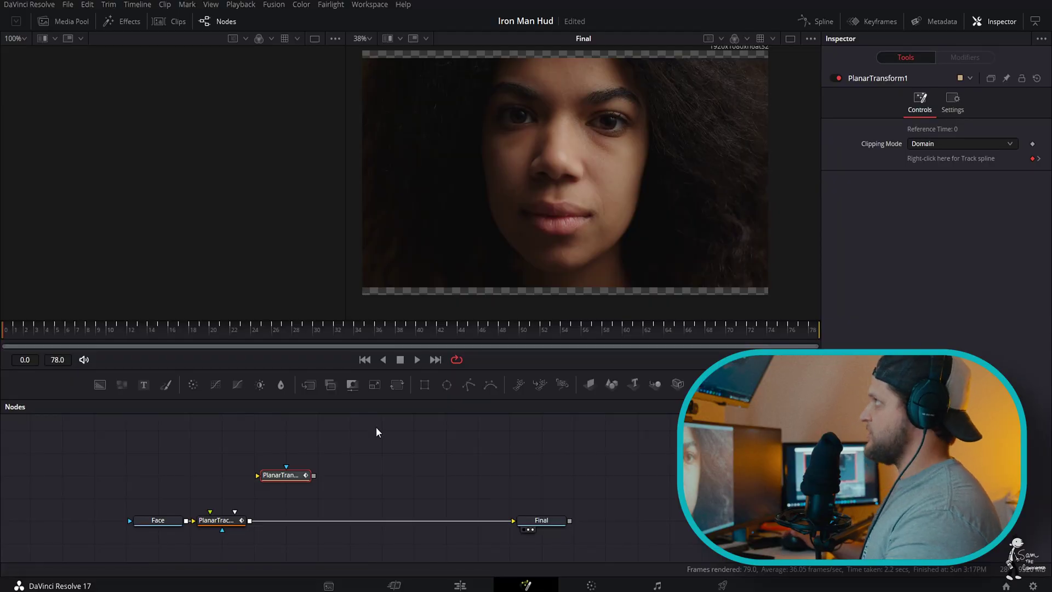
- Add a Background node with the Planar Transform node selected, so the two are joined through a Merge
key(shift+space)
text(back)
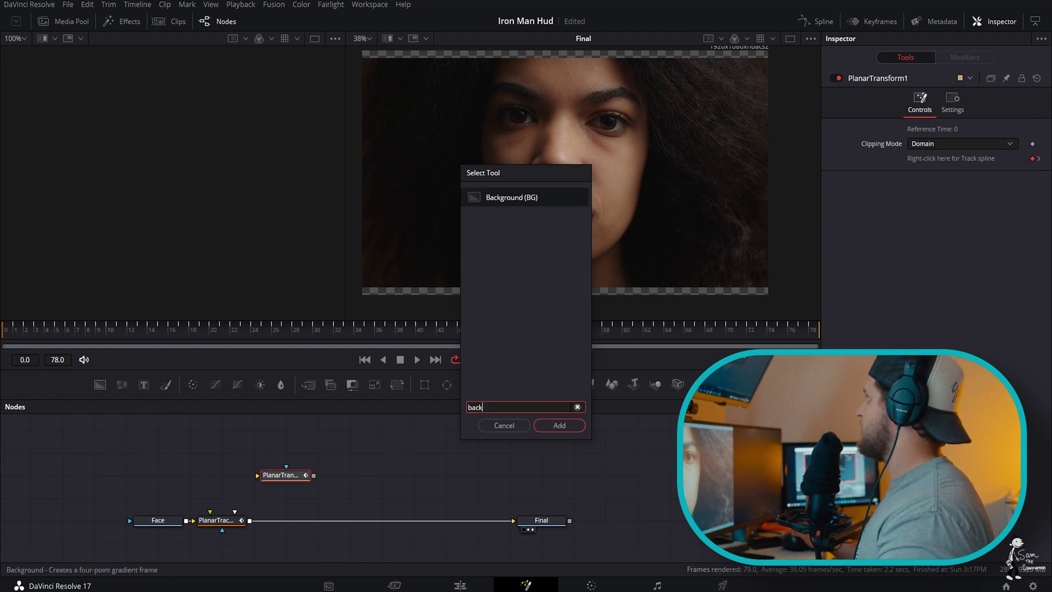
key(Return)
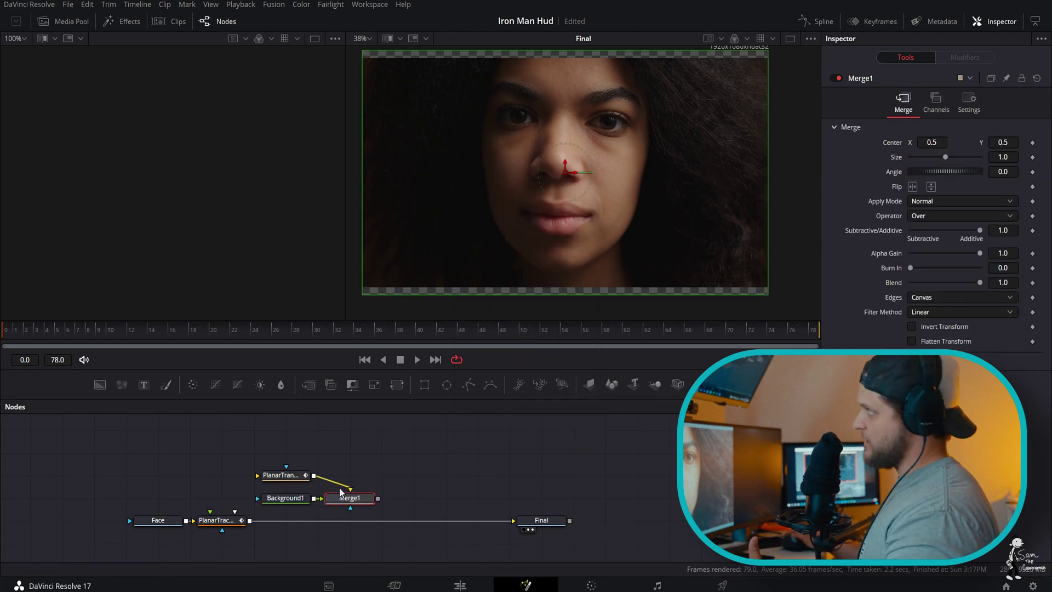
- Undo adding the Merge between Planar Transform and Background, and stack the two loose nodes above the planar tracker's connection with Planar Transform on top
drag(341, 492, 323, 497)
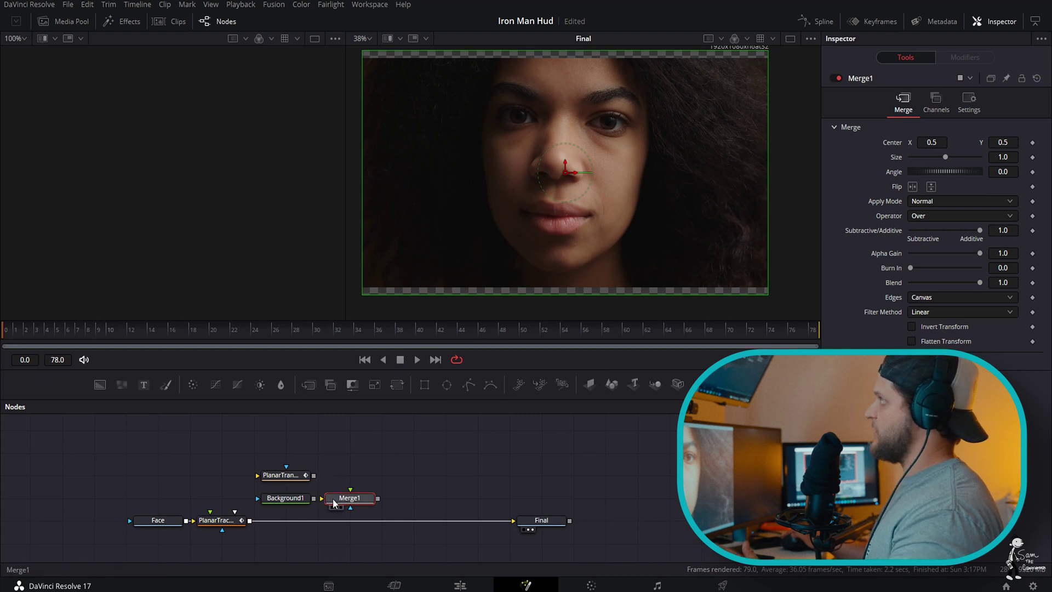
key(ctrl+z)
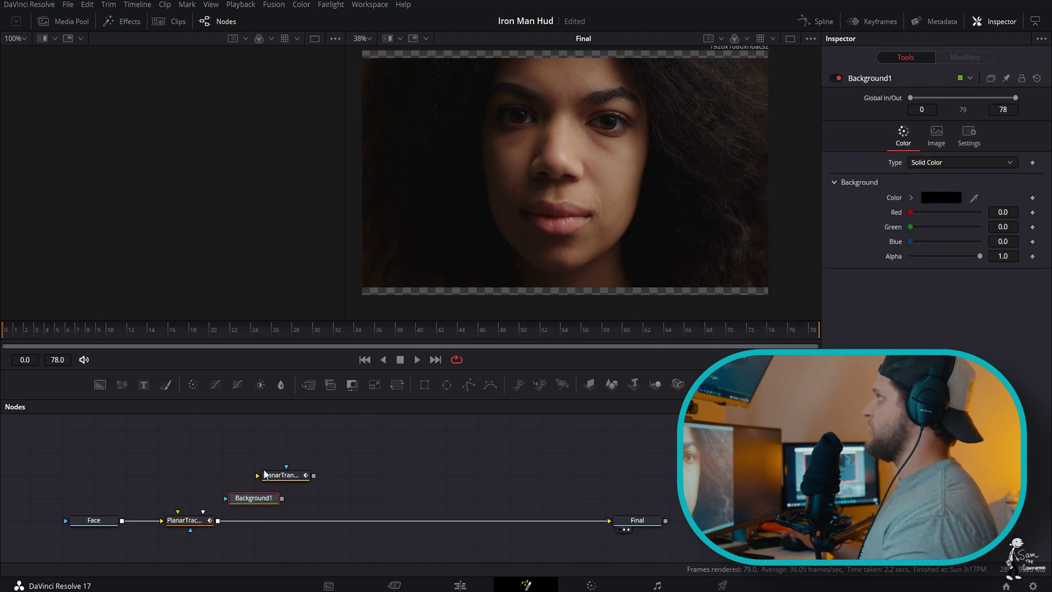
drag(264, 475, 233, 452)
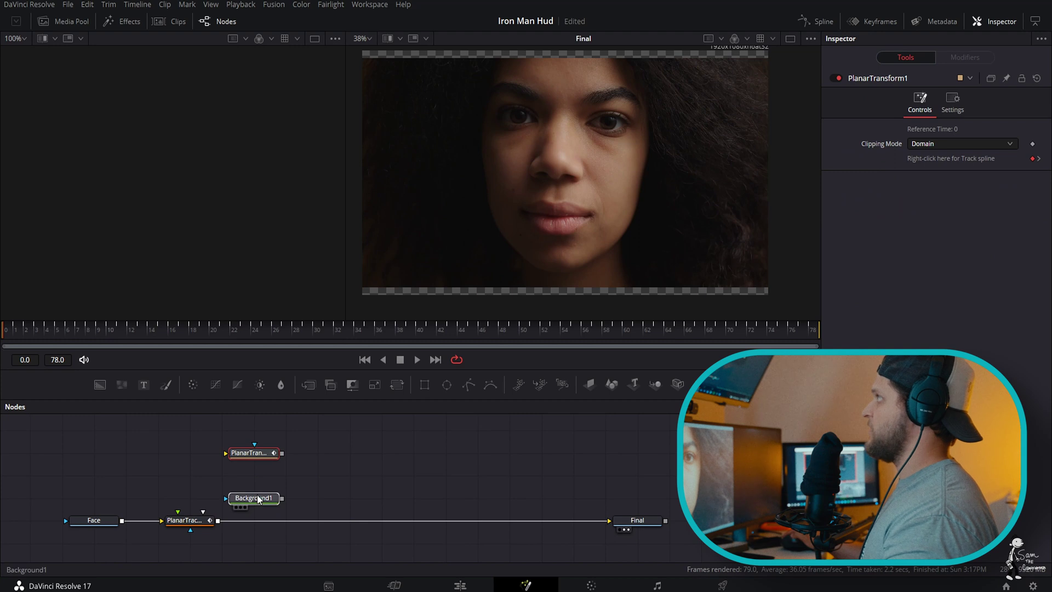
drag(258, 499, 260, 477)
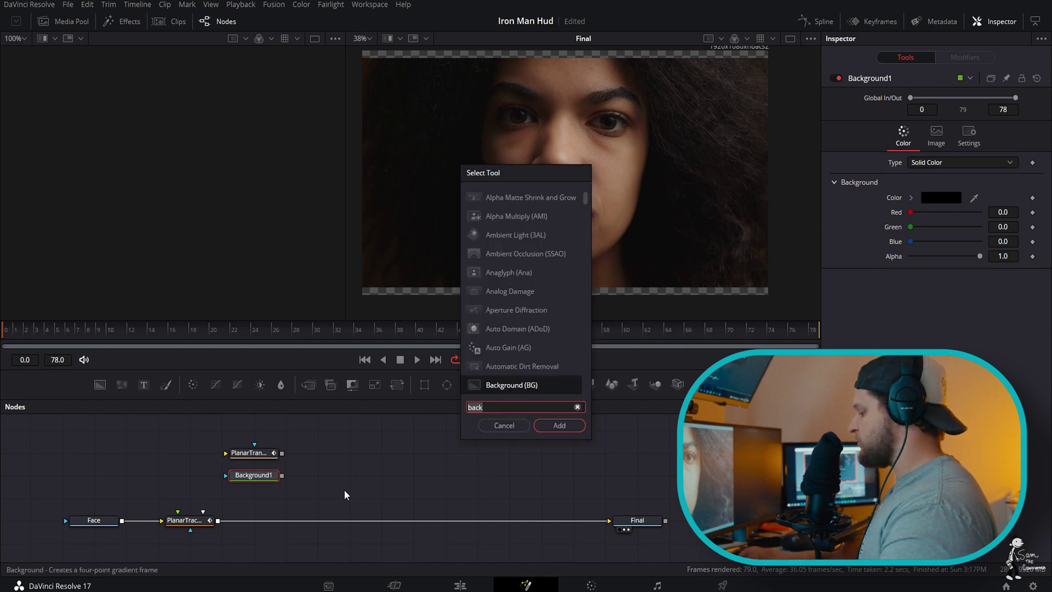
- Insert a Merge node between the planar tracker and Final, and connect the Background to it as foreground
key(BackSpace)
key(BackSpace)
key(BackSpace)
key(BackSpace)
text(merge)
key(Return)
drag(334, 485, 279, 527)
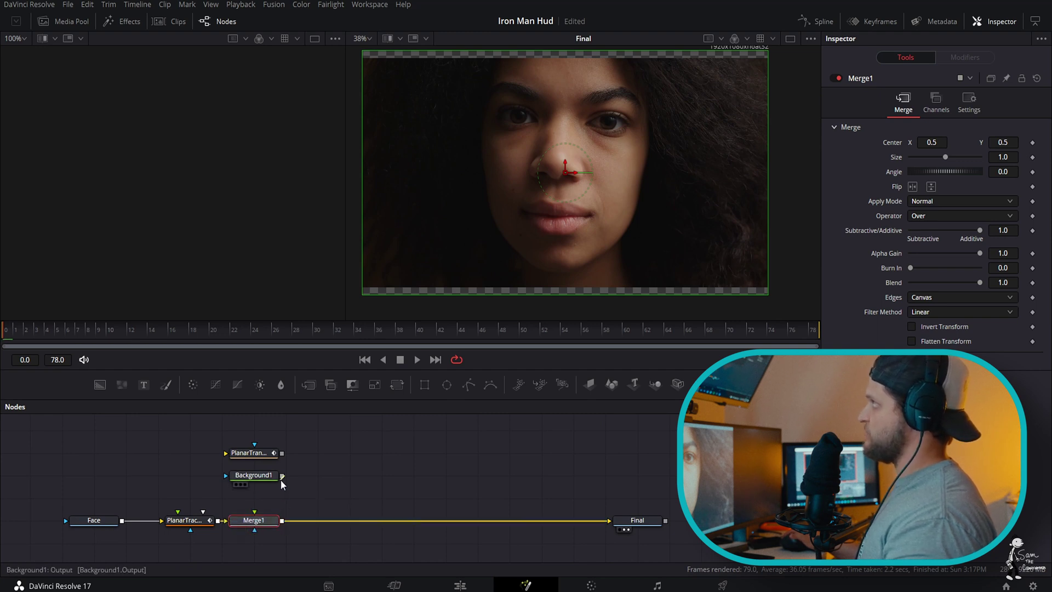
drag(282, 477, 255, 513)
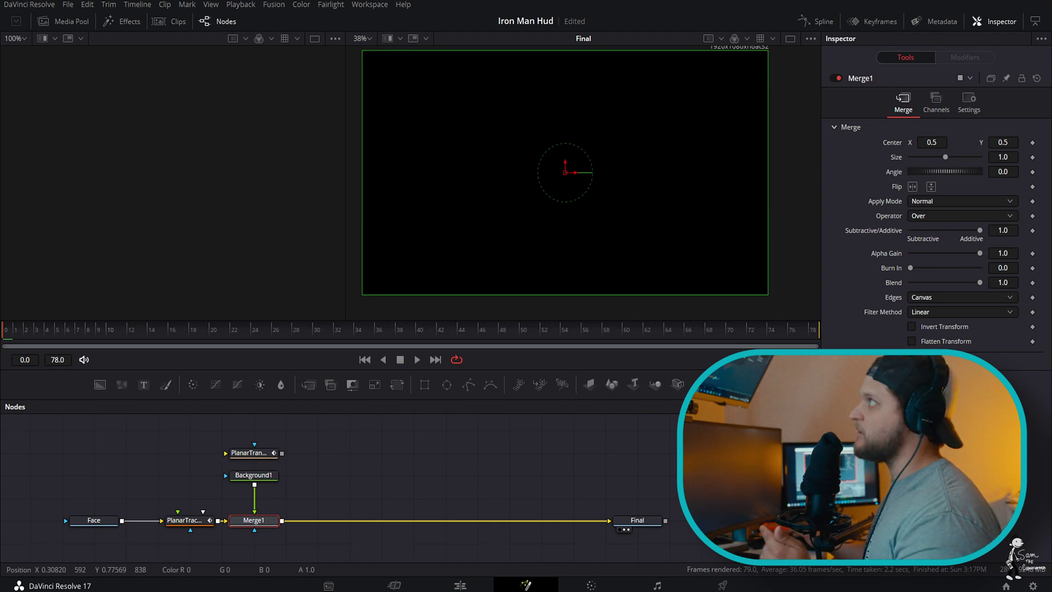
- Stack Background and Planar Transform closely above the Merge, and connect the Planar Transform to the Background's effect mask input
drag(273, 474, 273, 497)
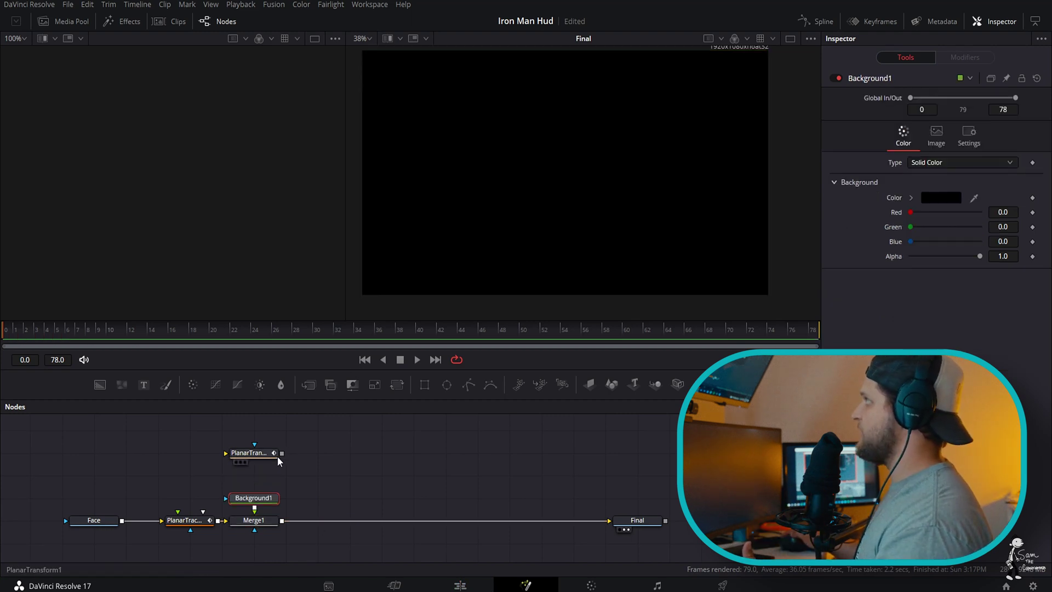
drag(281, 454, 277, 477)
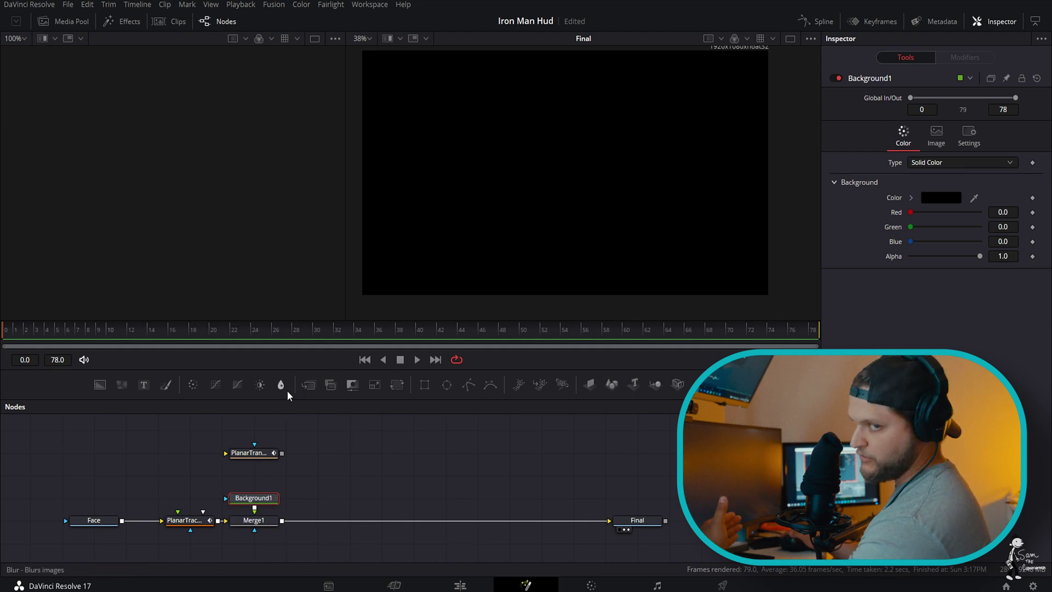
click(262, 463)
drag(263, 465, 262, 488)
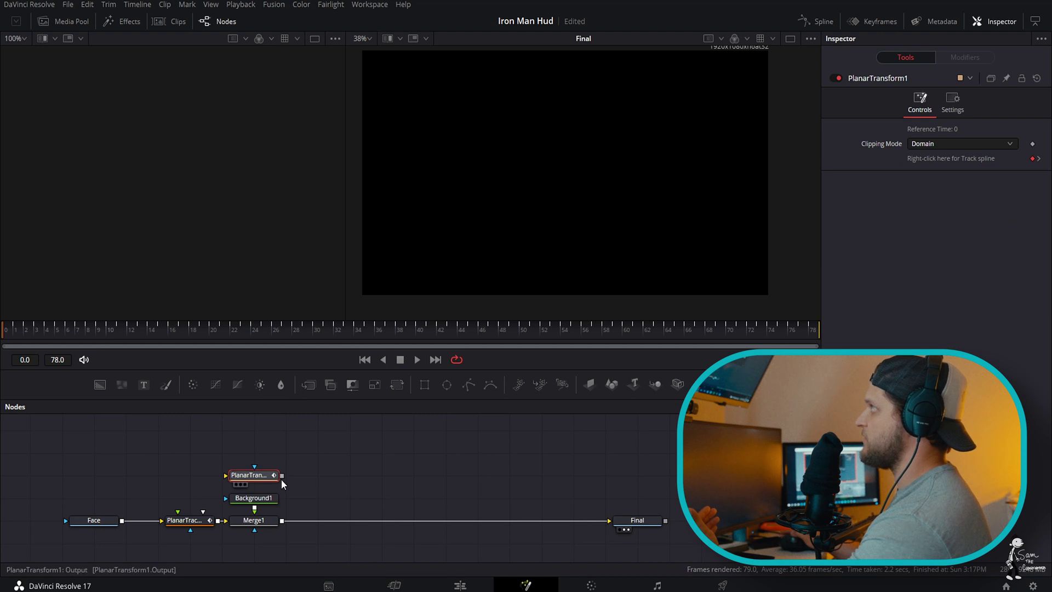
drag(282, 477, 285, 514)
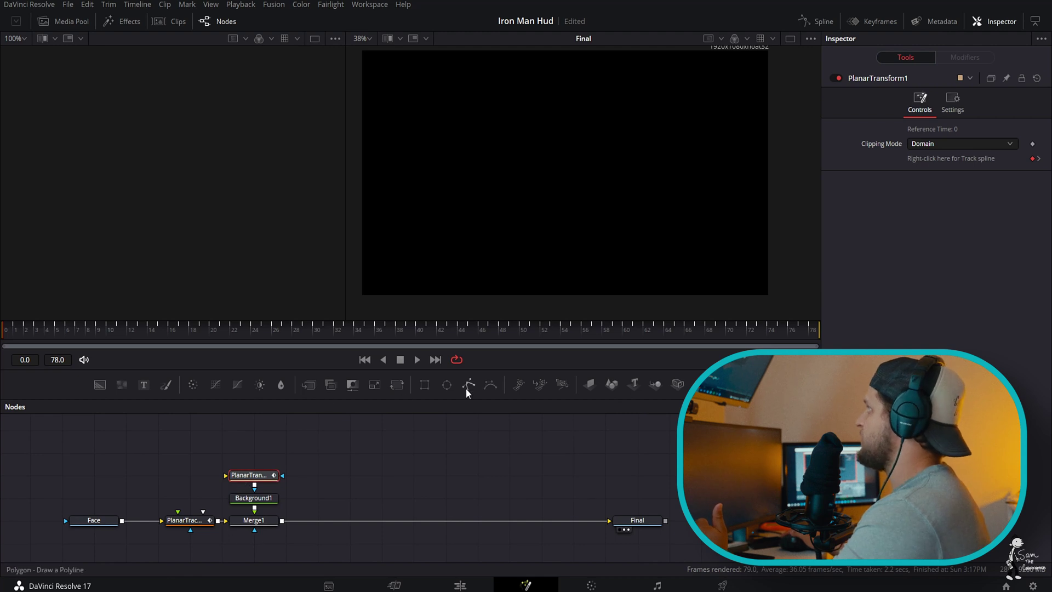
- Add an Ellipse mask above the Planar Transform, connect it to that node's main input, and invert the mask
drag(447, 392, 271, 459)
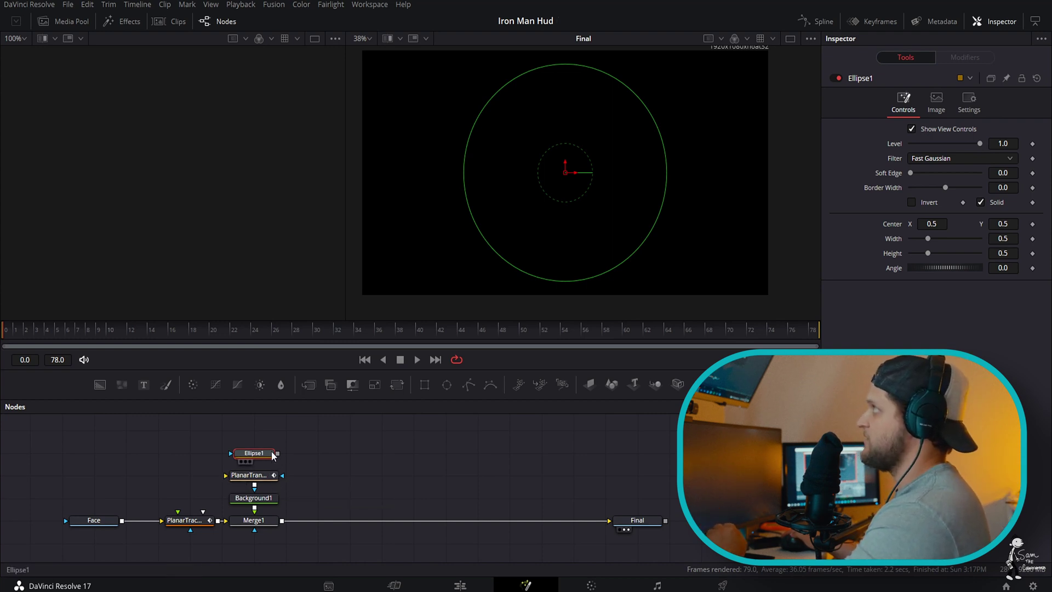
drag(278, 453, 227, 477)
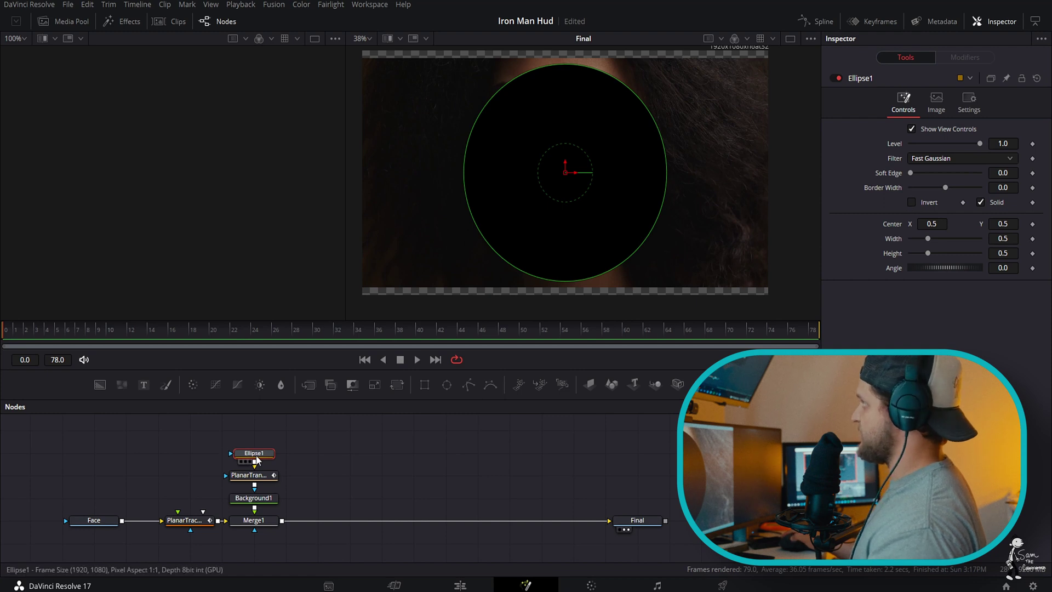
click(912, 203)
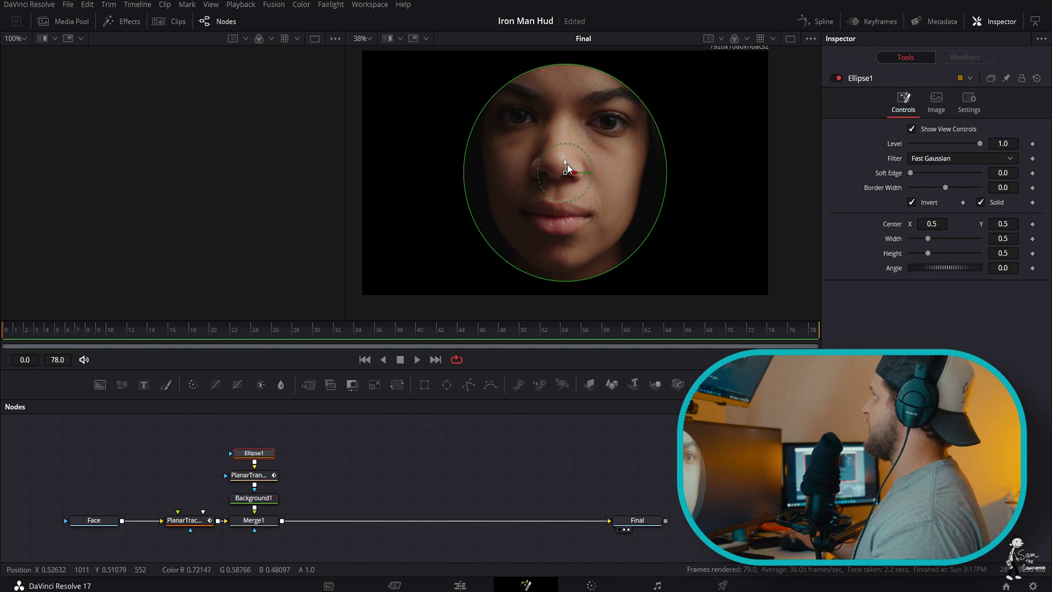
- Raise the ellipse mask's center to a Y of about 0.56 and set its soft edge to 0.0504
drag(566, 164, 565, 149)
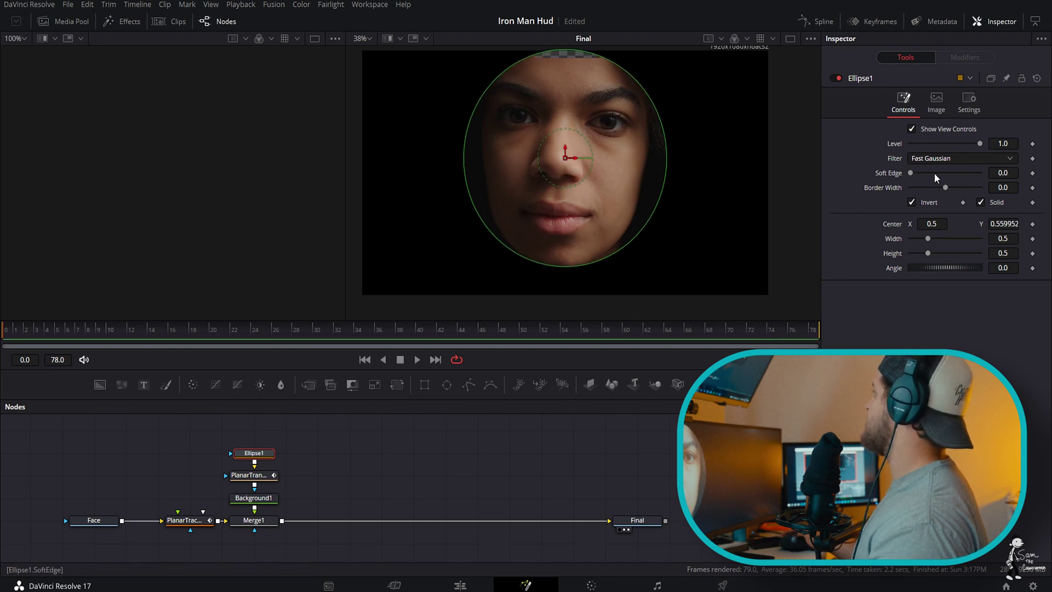
drag(912, 173, 935, 181)
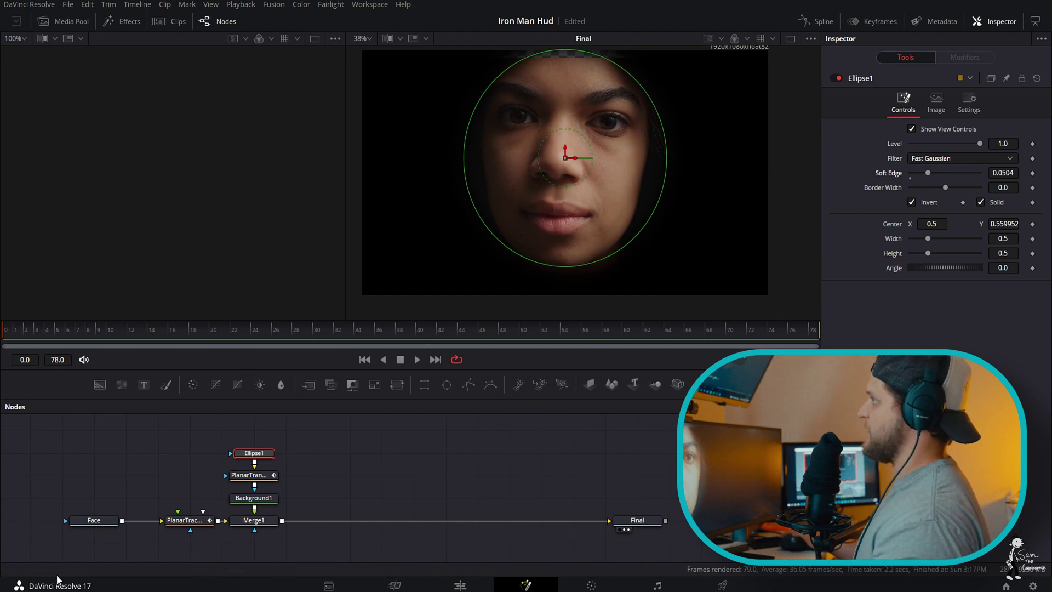
- Insert a Transform node between Face and the planar tracker, and scale the face clip to a size of 1.13
click(49, 526)
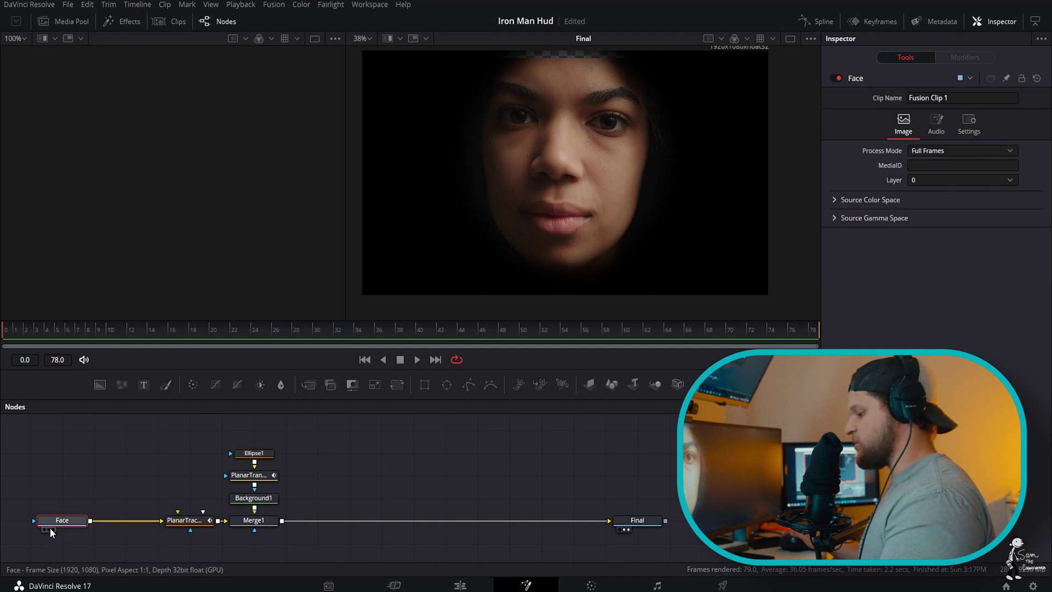
key(shift+space)
text(merg)
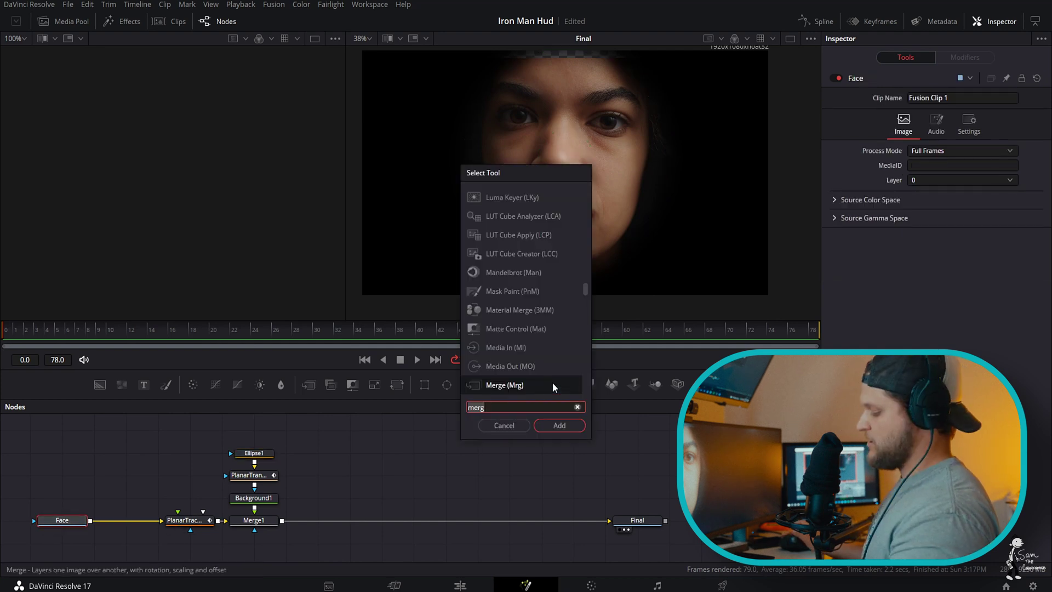
key(BackSpace)
key(BackSpace)
key(BackSpace)
key(BackSpace)
text(xf)
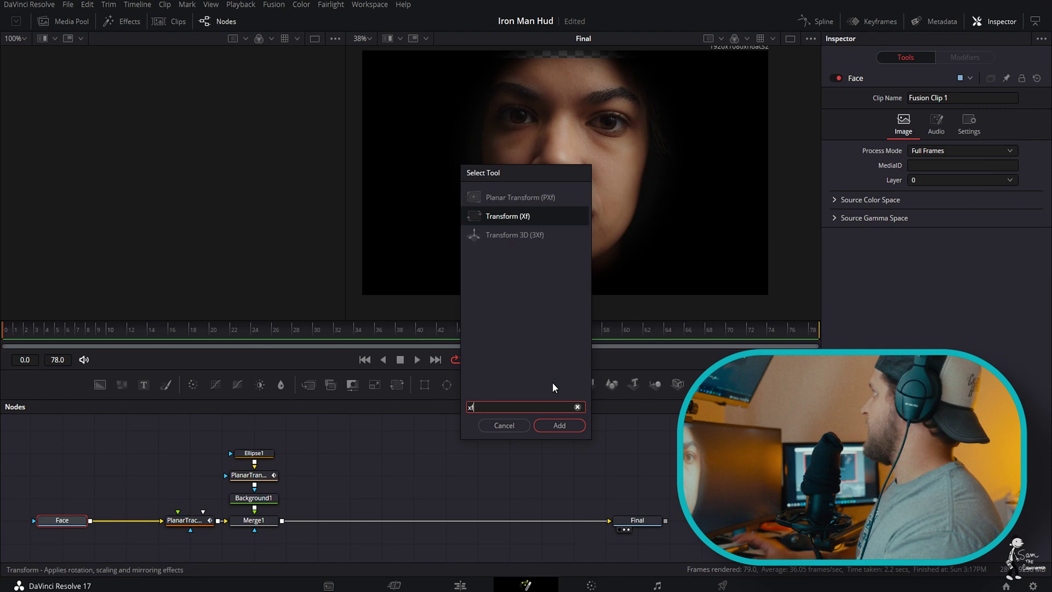
click(547, 429)
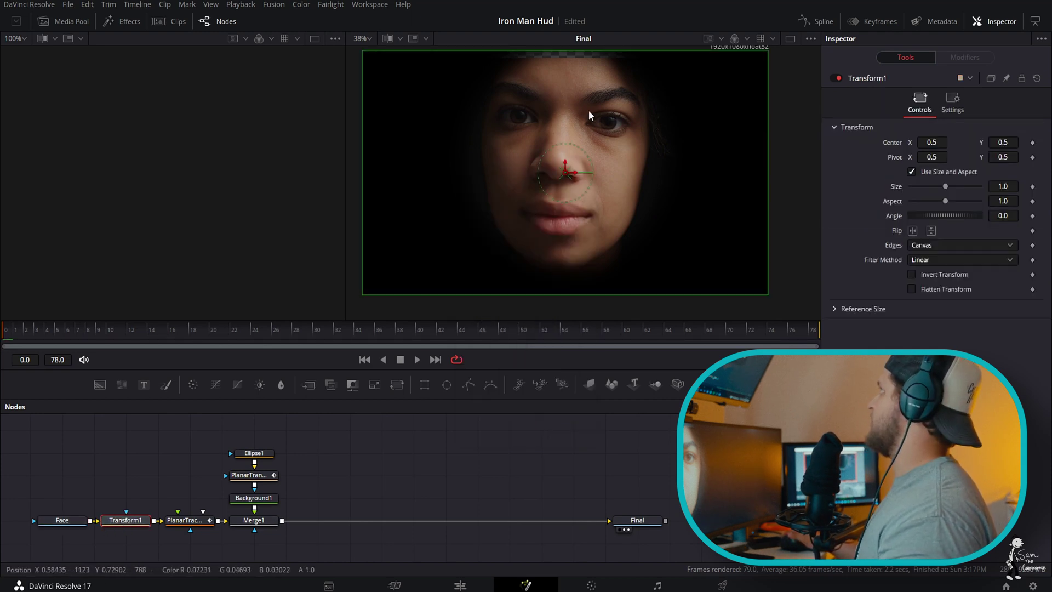
drag(945, 190, 947, 191)
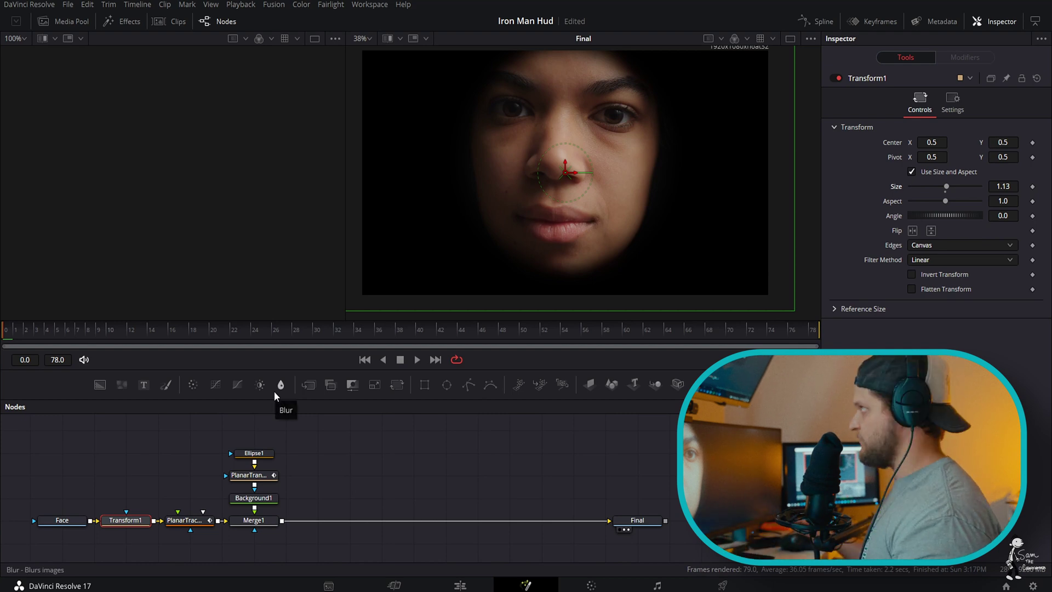
- Fit the ellipse mask to the face with width about 0.45, height about 0.54, center about 0.487, 0.538, and soft edge 0.1118
click(254, 453)
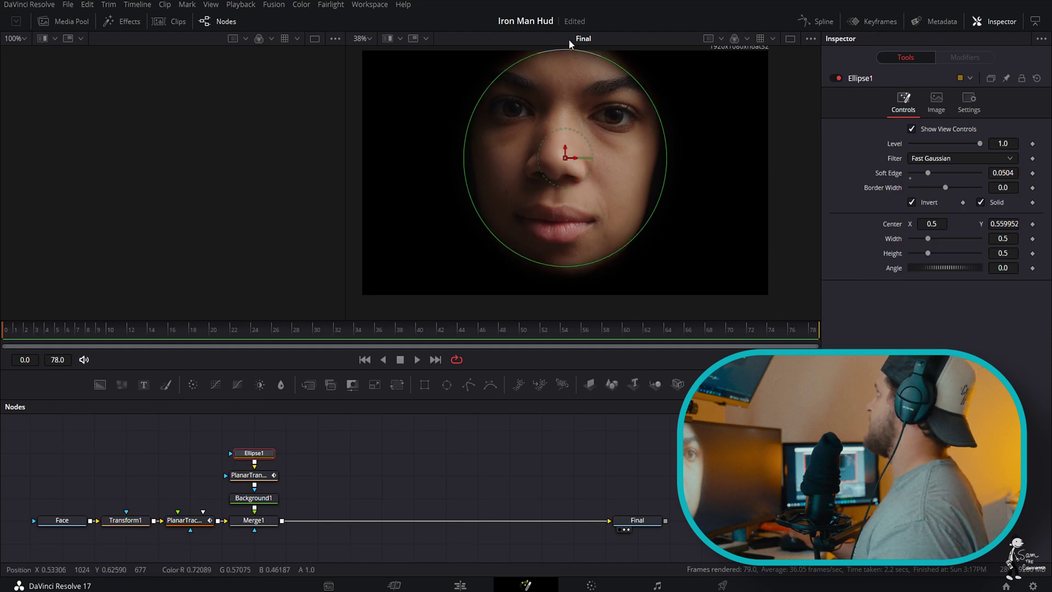
drag(565, 265, 563, 280)
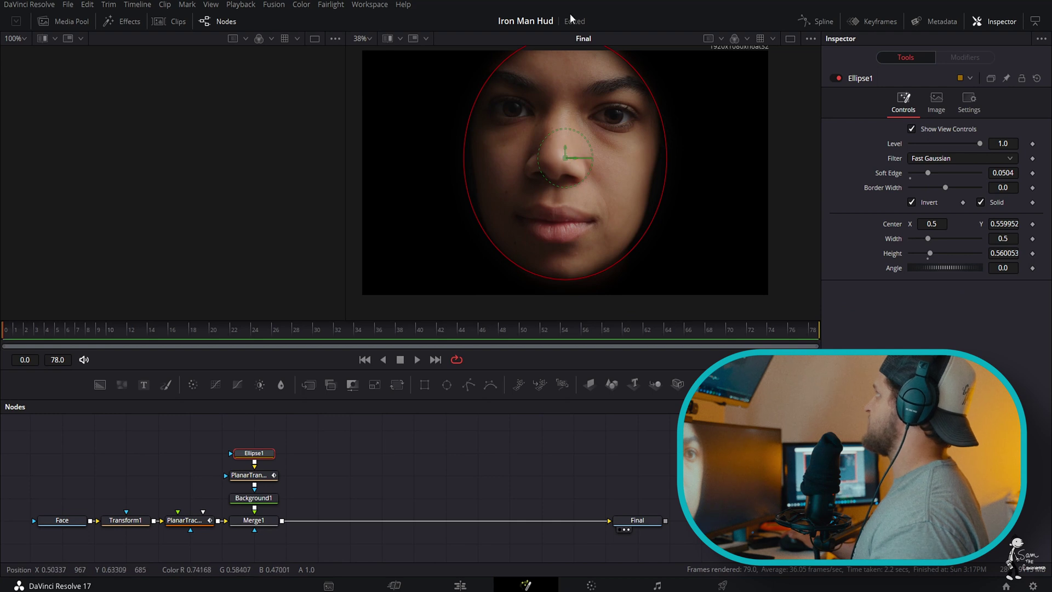
drag(564, 279, 563, 274)
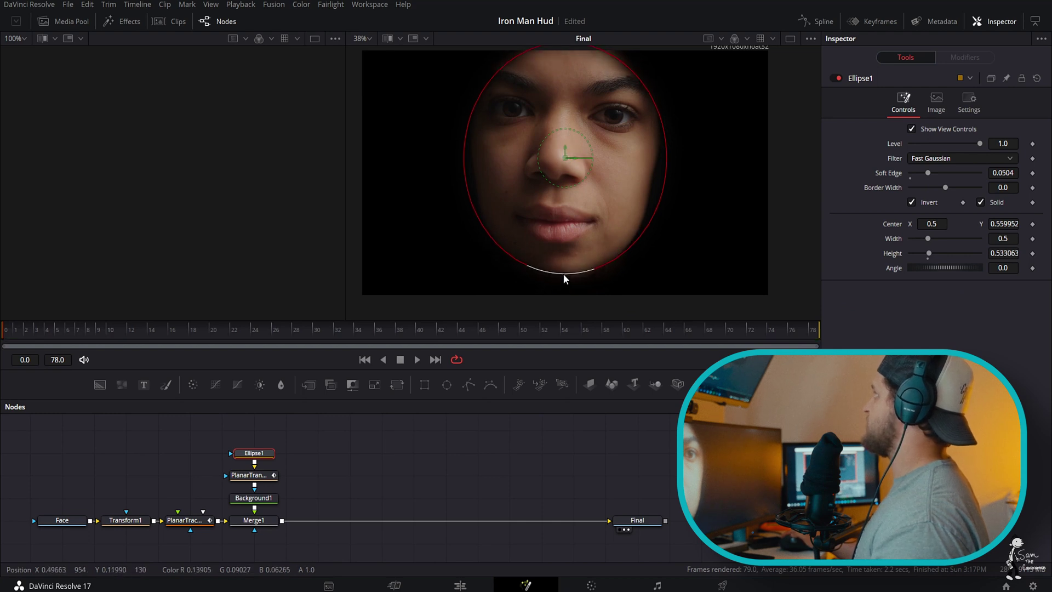
mouse_move(666, 170)
mouse_down()
mouse_move(682, 170)
mouse_move(657, 174)
mouse_up()
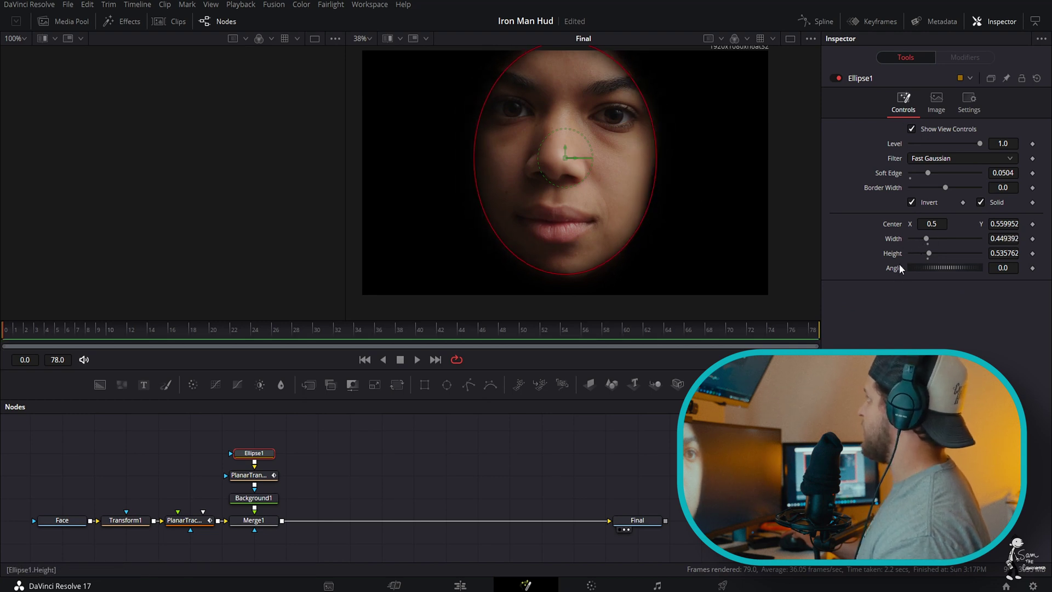
drag(574, 159, 560, 157)
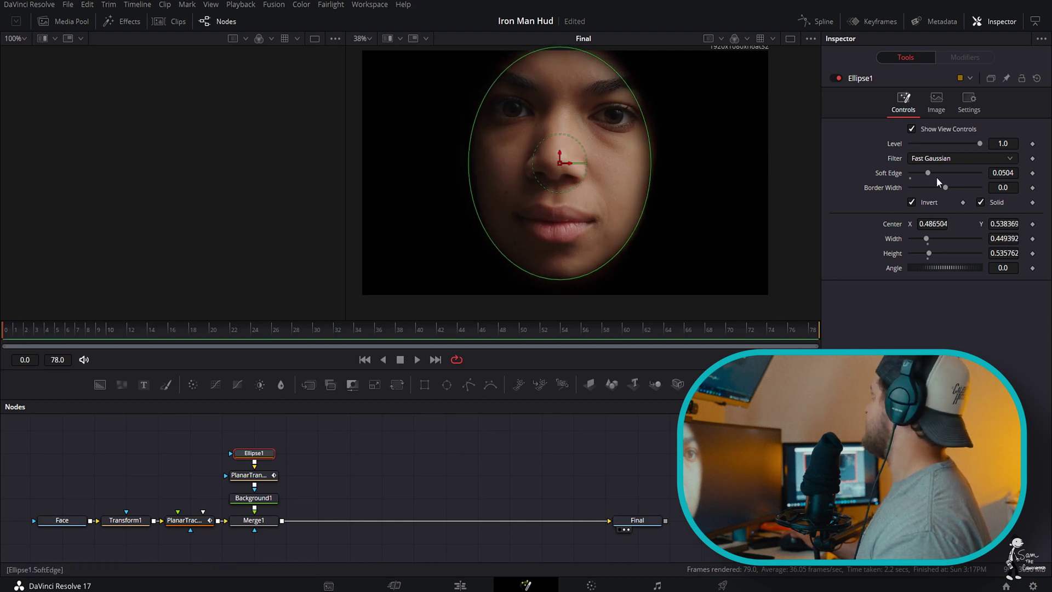
drag(928, 174, 951, 177)
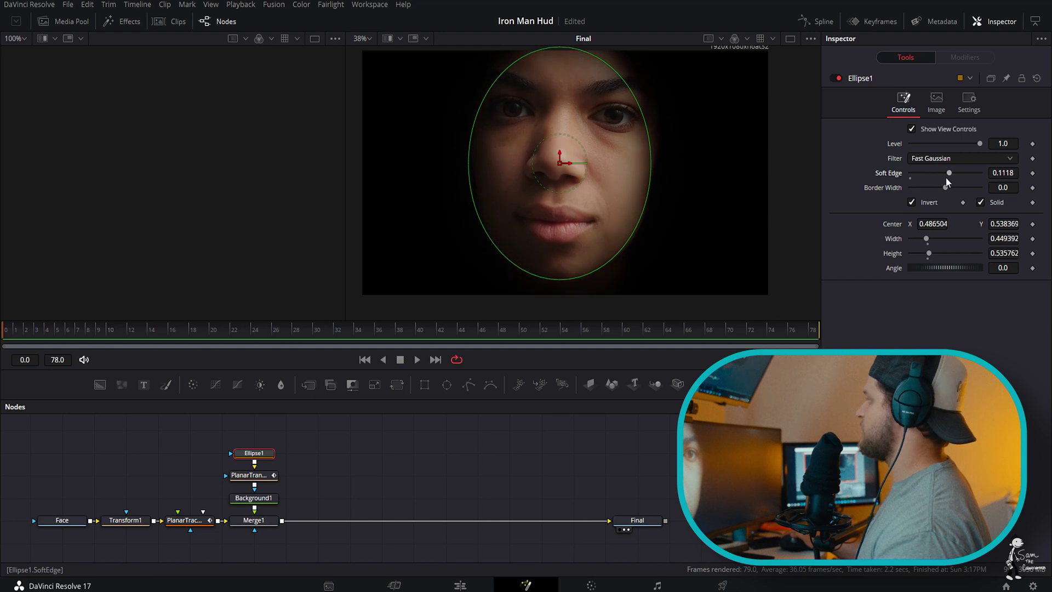
- Play back the composition from the Merge to check the tracked vignette, and return the playhead to the start
click(254, 520)
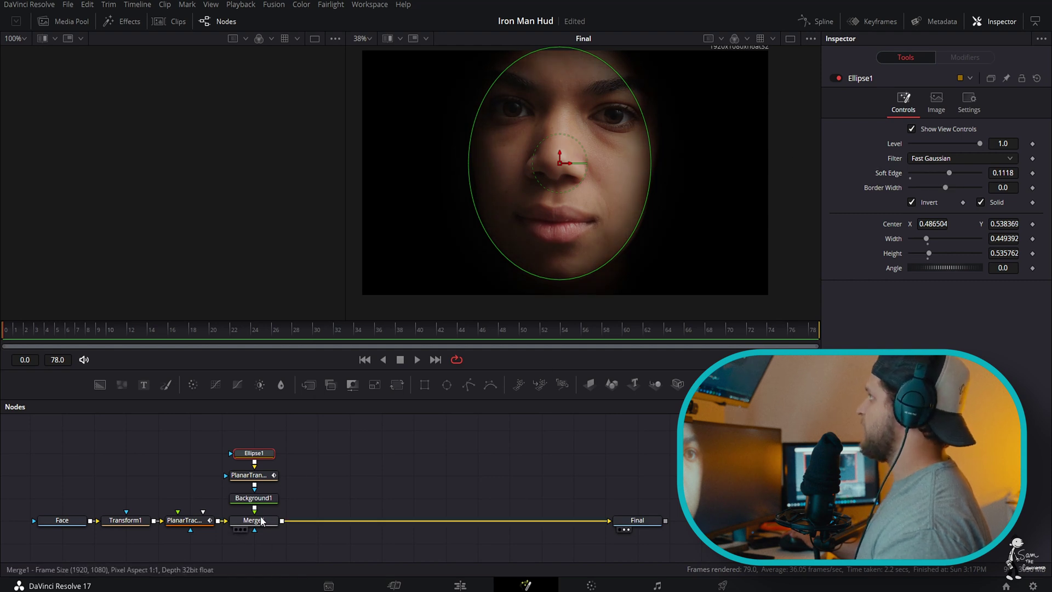
key(space)
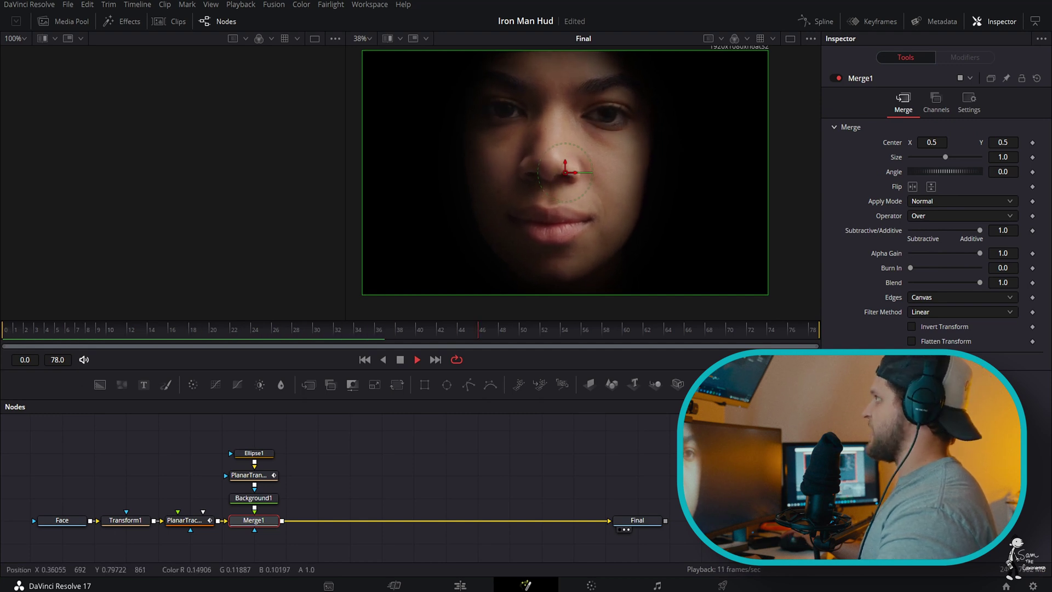
key(space)
drag(25, 340, 6, 340)
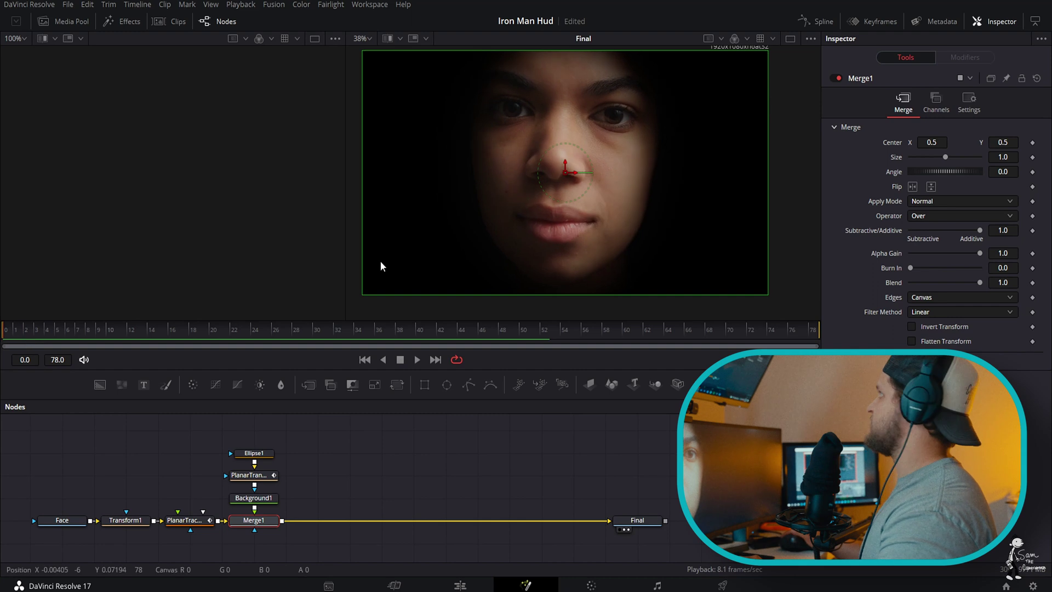
- Enlarge the ellipse mask to about 0.54 wide and 0.61 high with a soft edge of 0.1134, and play back the result
click(254, 455)
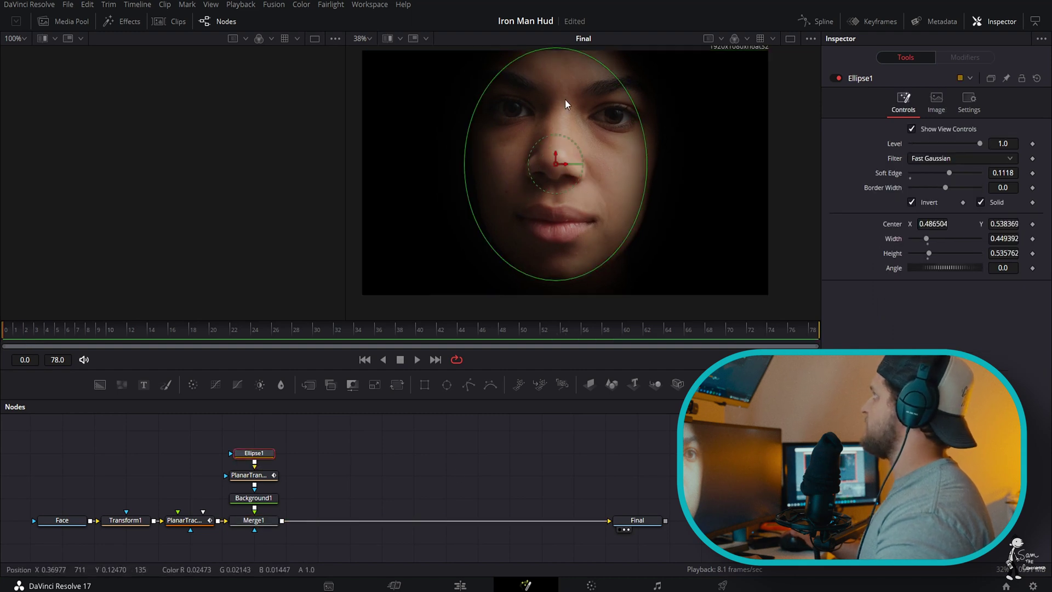
drag(548, 283, 546, 302)
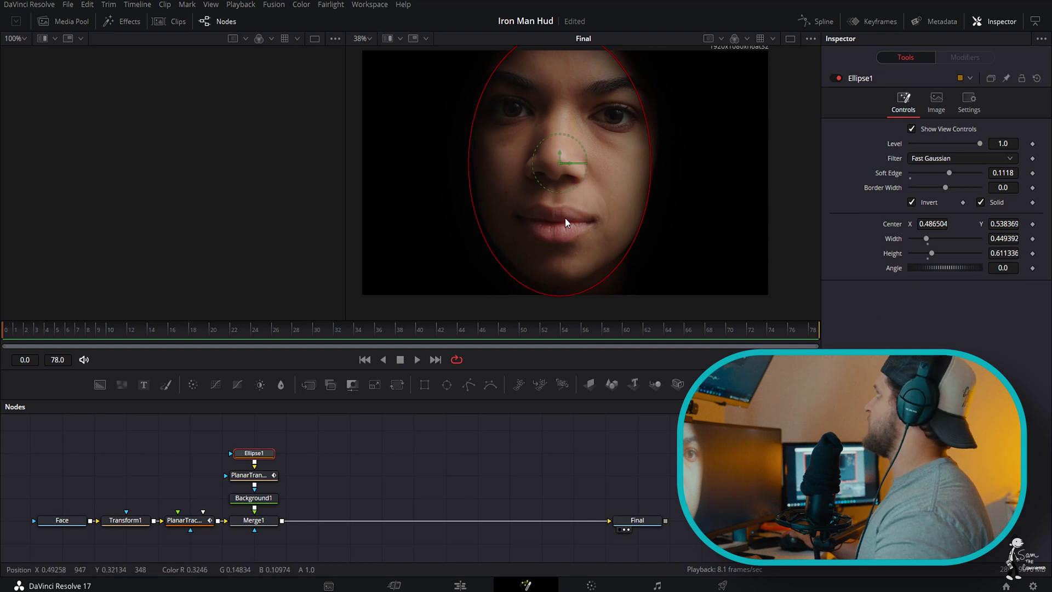
mouse_move(946, 172)
mouse_down()
mouse_move(922, 172)
mouse_move(947, 171)
mouse_up()
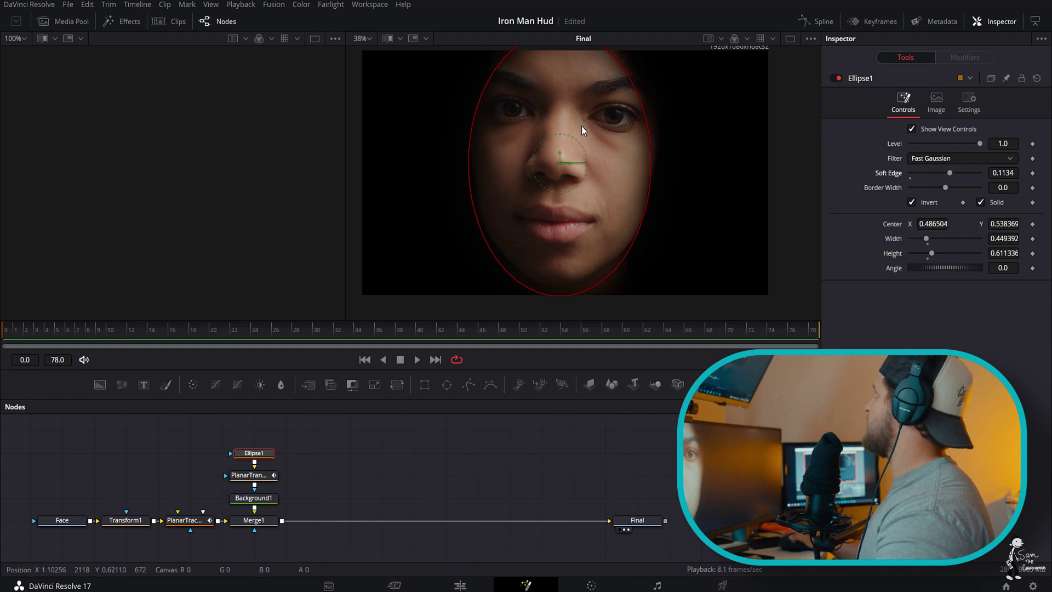
drag(650, 153, 670, 155)
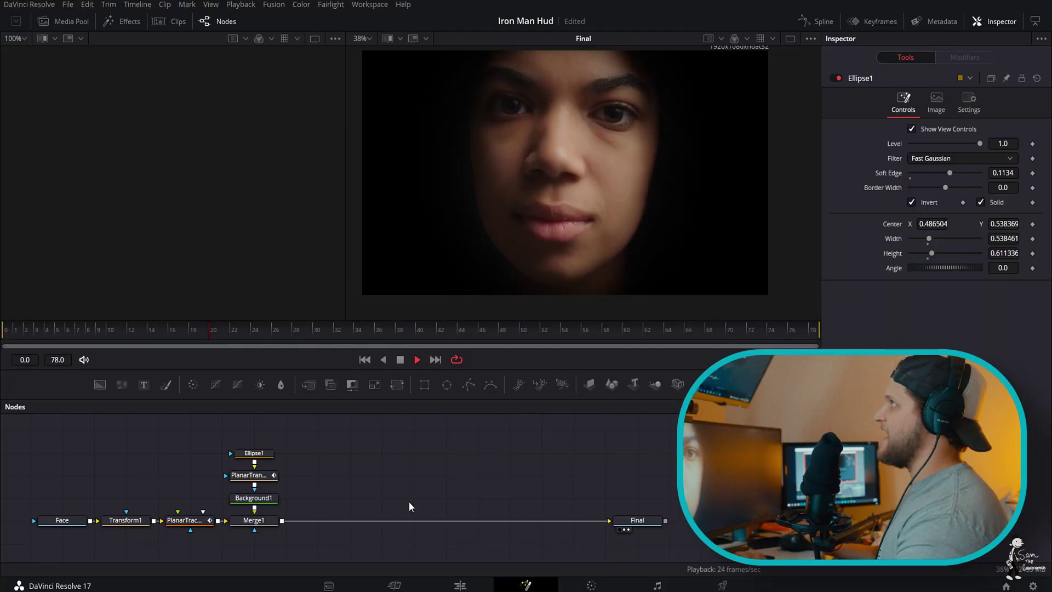
key(space)
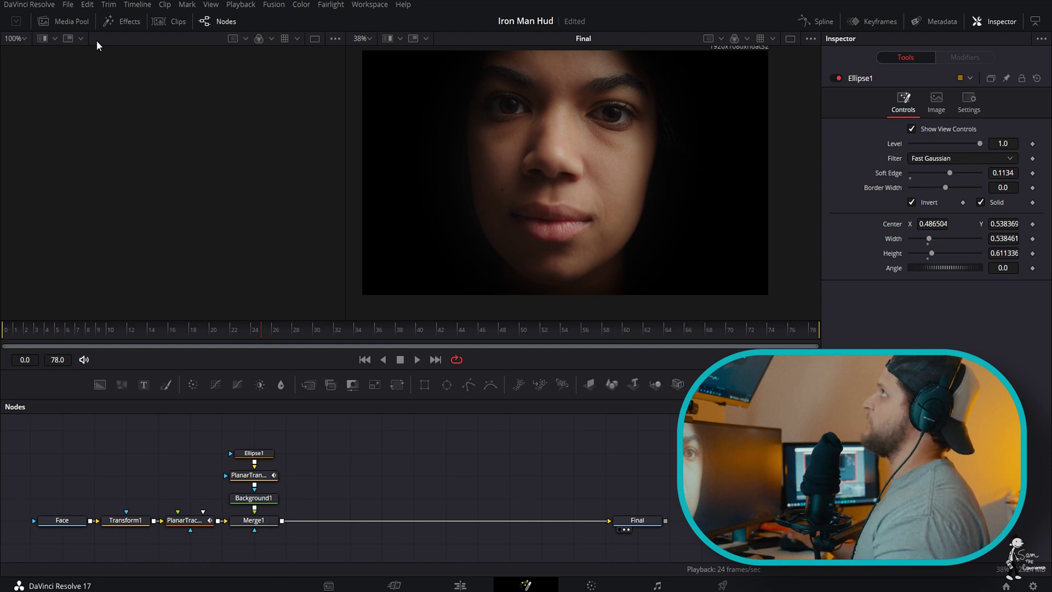
- Add the blue-abstract HUD clip from the media pool as a new node and rename it HUD1
click(71, 22)
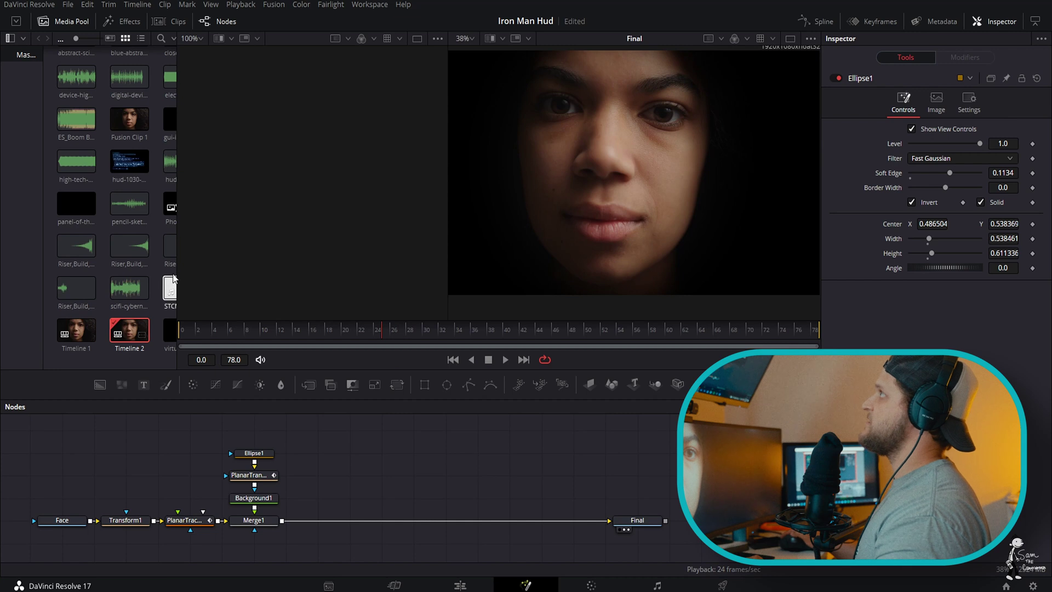
drag(126, 66, 342, 498)
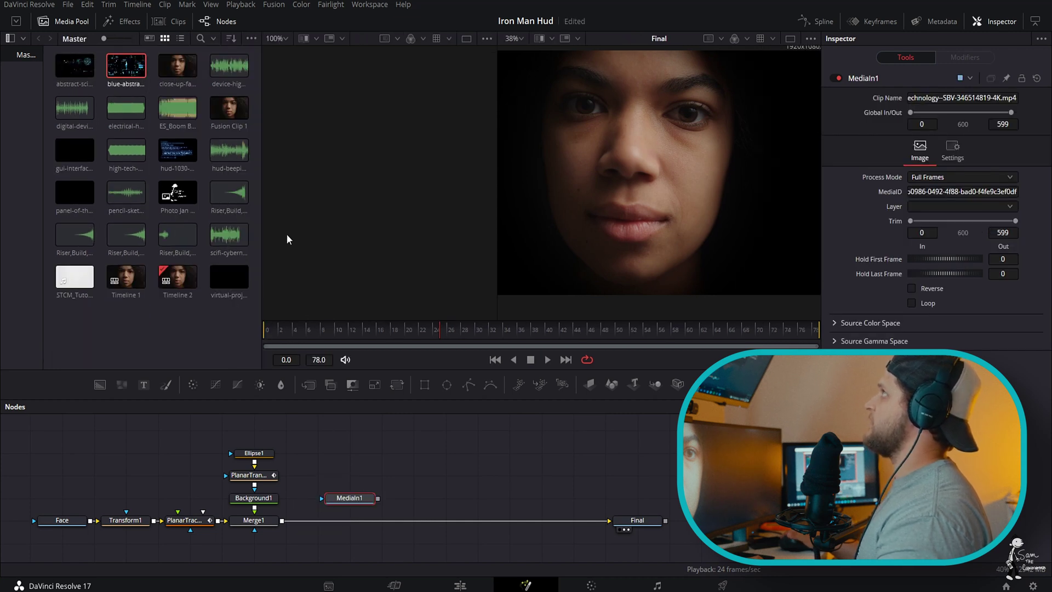
click(70, 22)
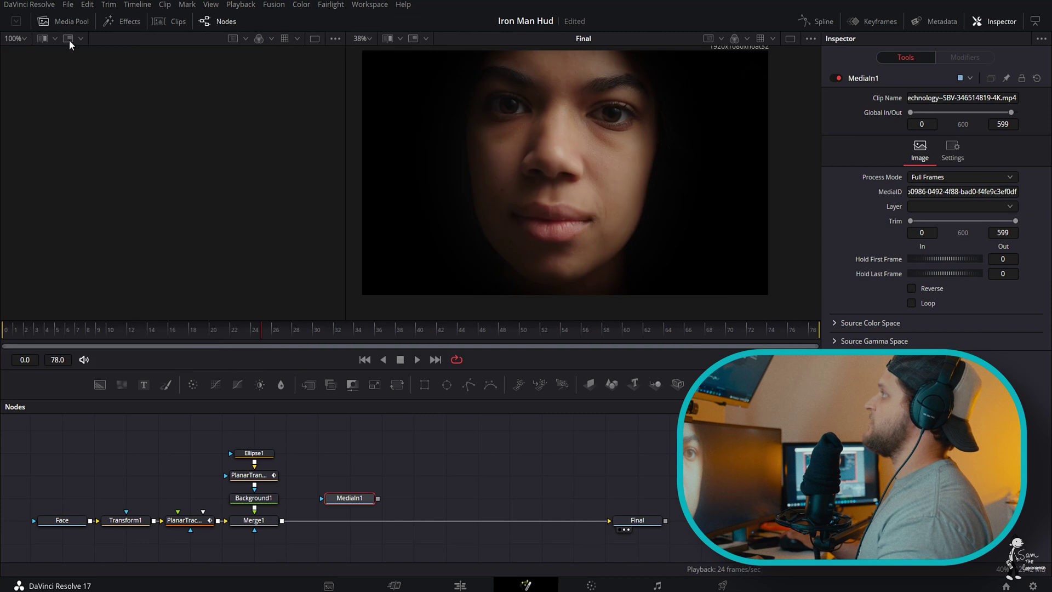
right_click(353, 500)
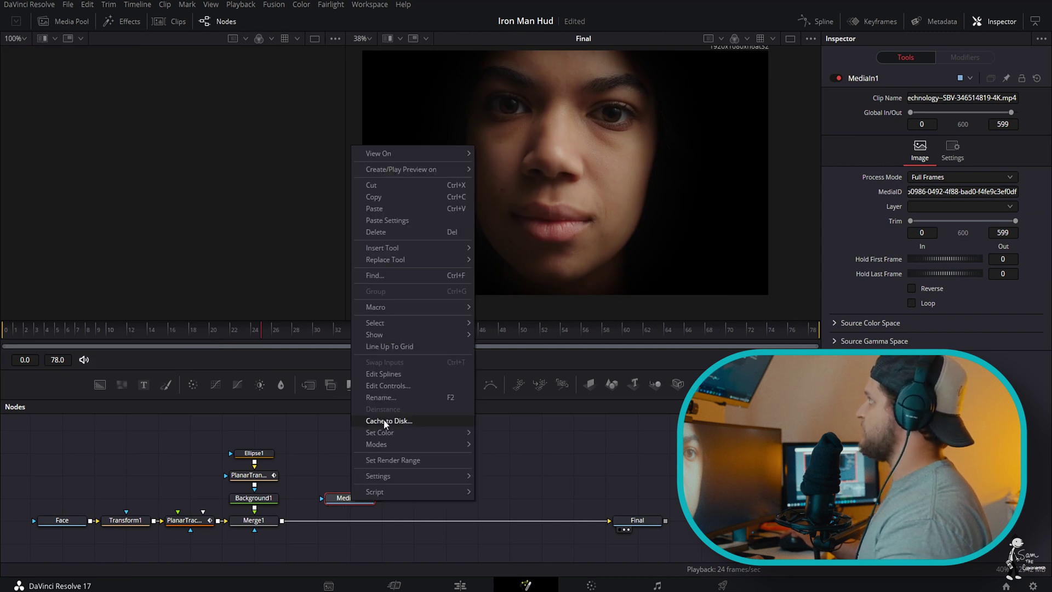
click(386, 399)
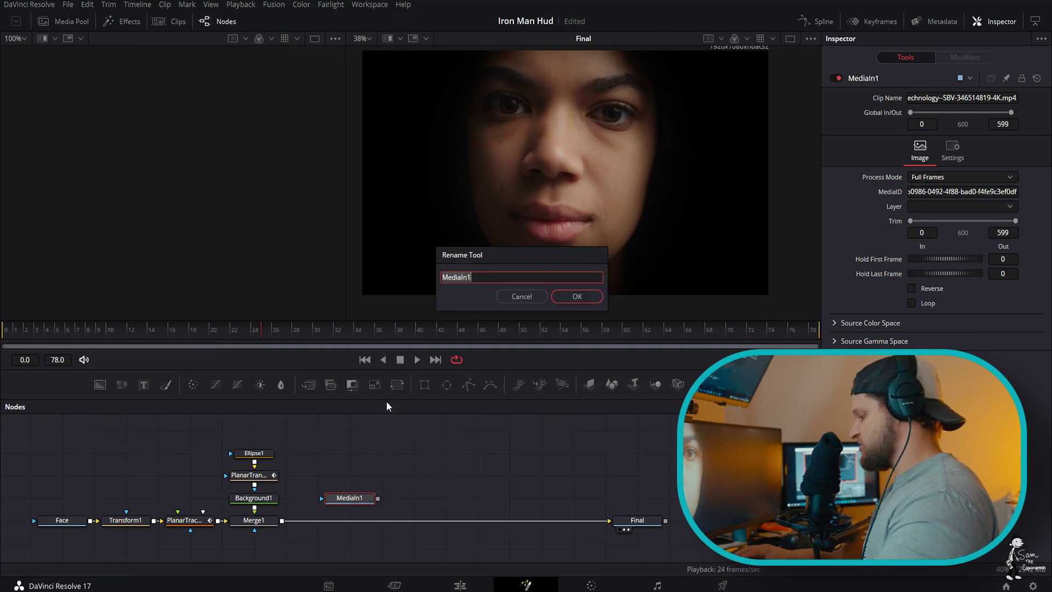
text(HUD1)
key(Return)
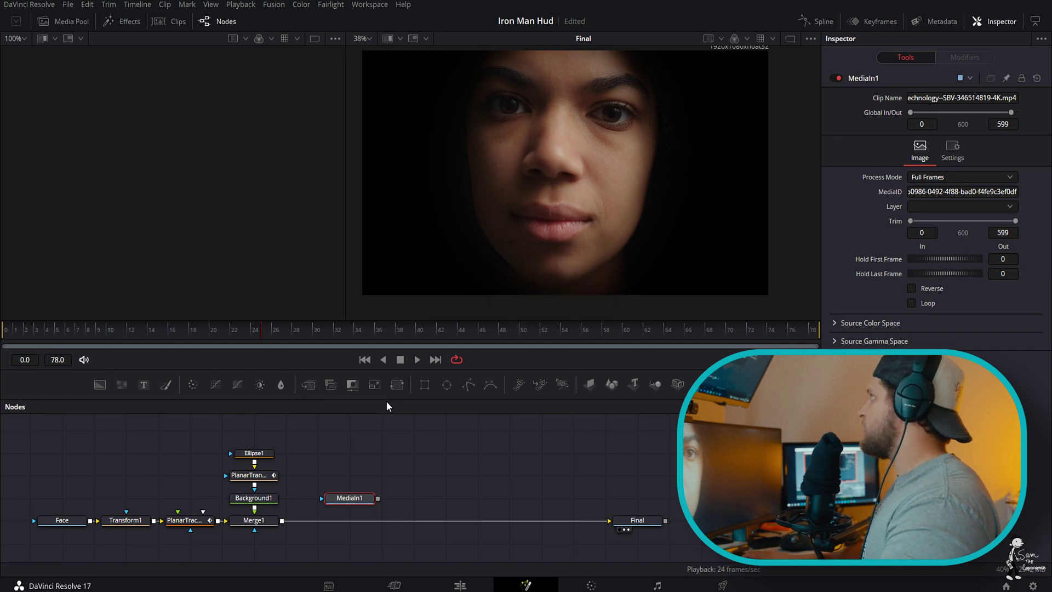
- Insert a new Merge node between Merge1 and Final, with the HUD1 node placed well above it
drag(333, 502, 332, 483)
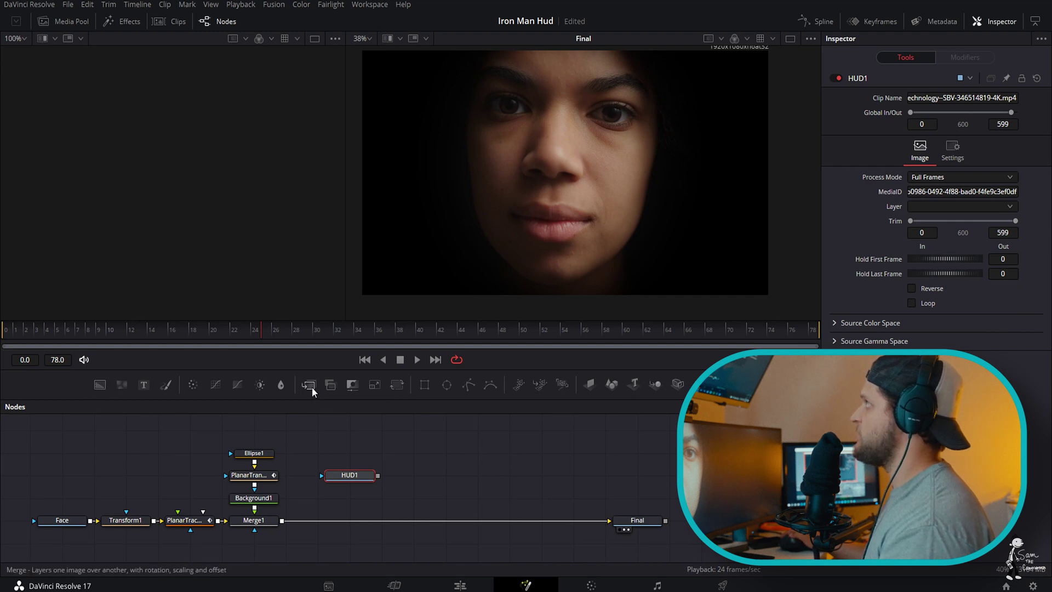
drag(308, 389, 334, 523)
click(347, 518)
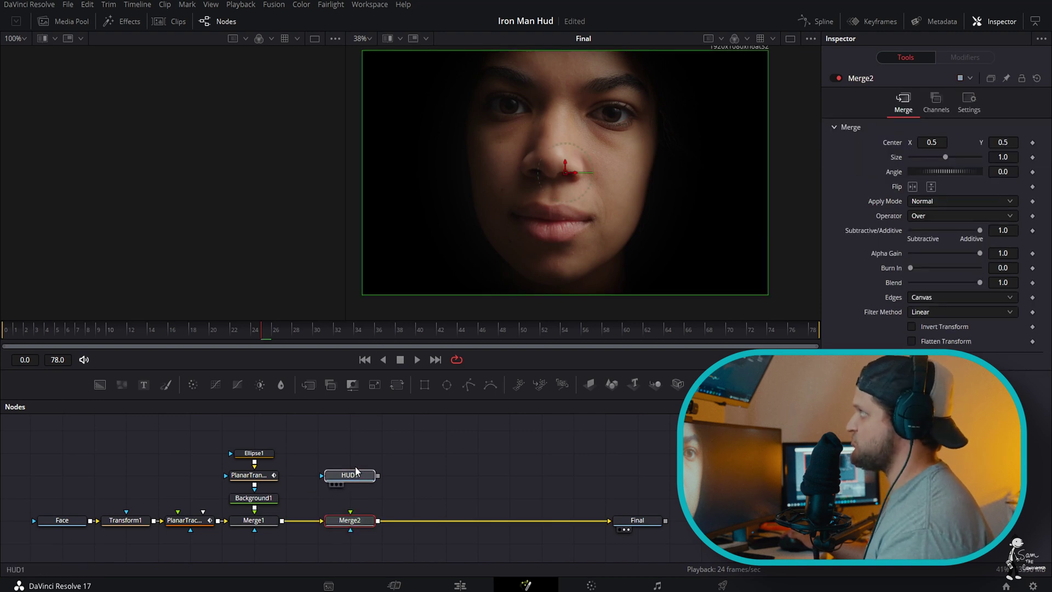
drag(356, 470, 359, 454)
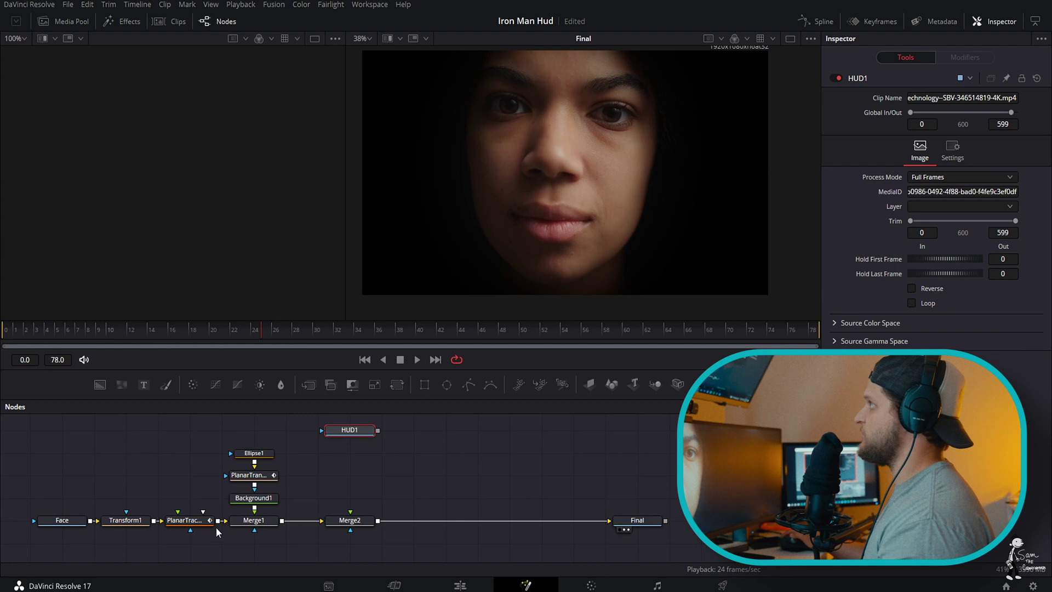
- Create a Planar Transform from the face's planar tracker and connect it between HUD1 and the new Merge's foreground
click(184, 521)
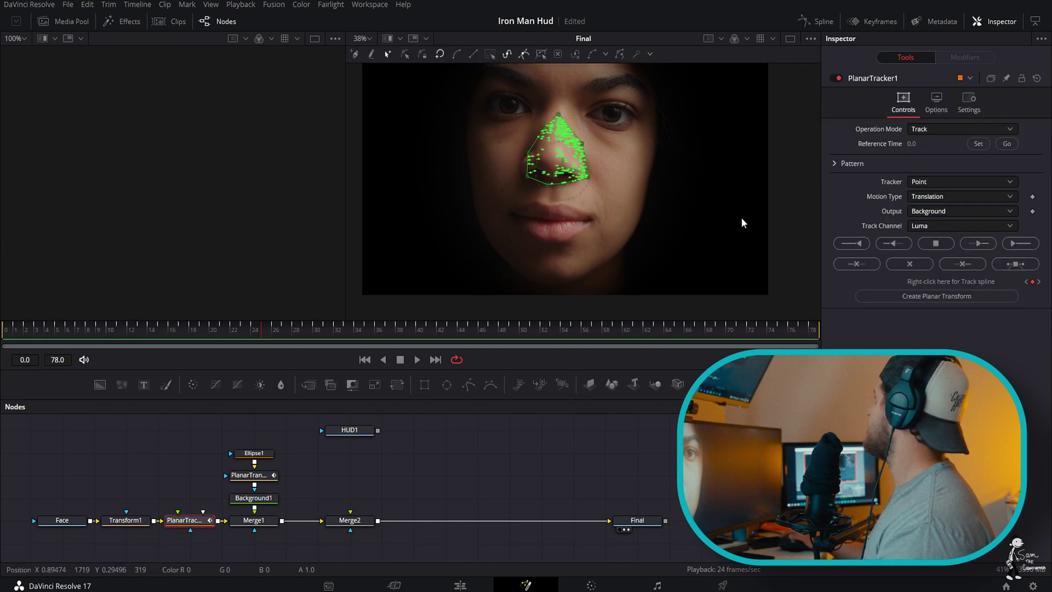
click(936, 296)
drag(126, 475, 284, 477)
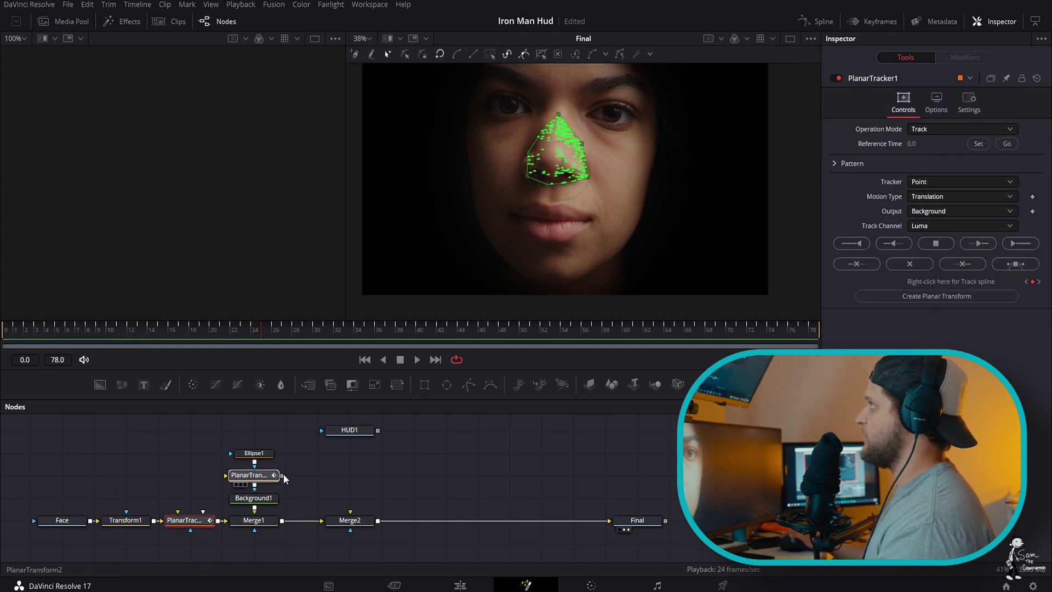
click(351, 475)
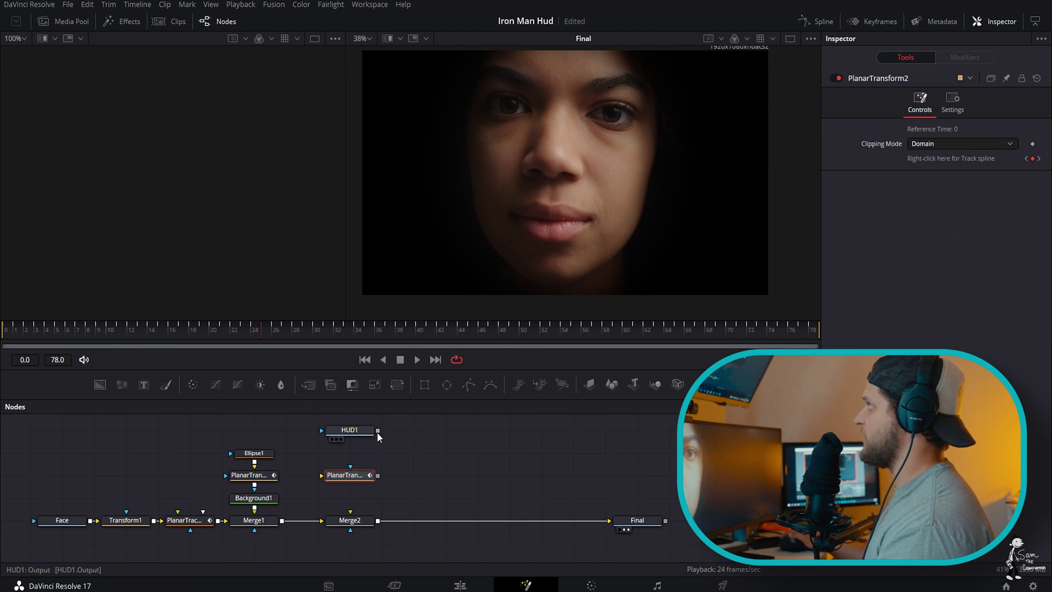
drag(377, 432, 359, 521)
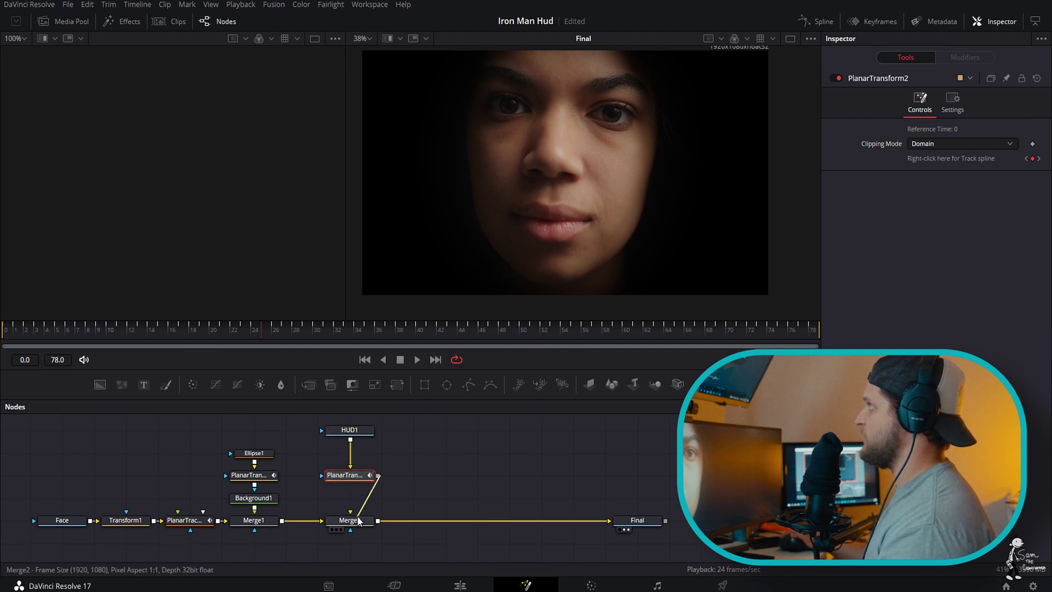
- Set the apply mode of the HUD's Merge to Screen
click(353, 521)
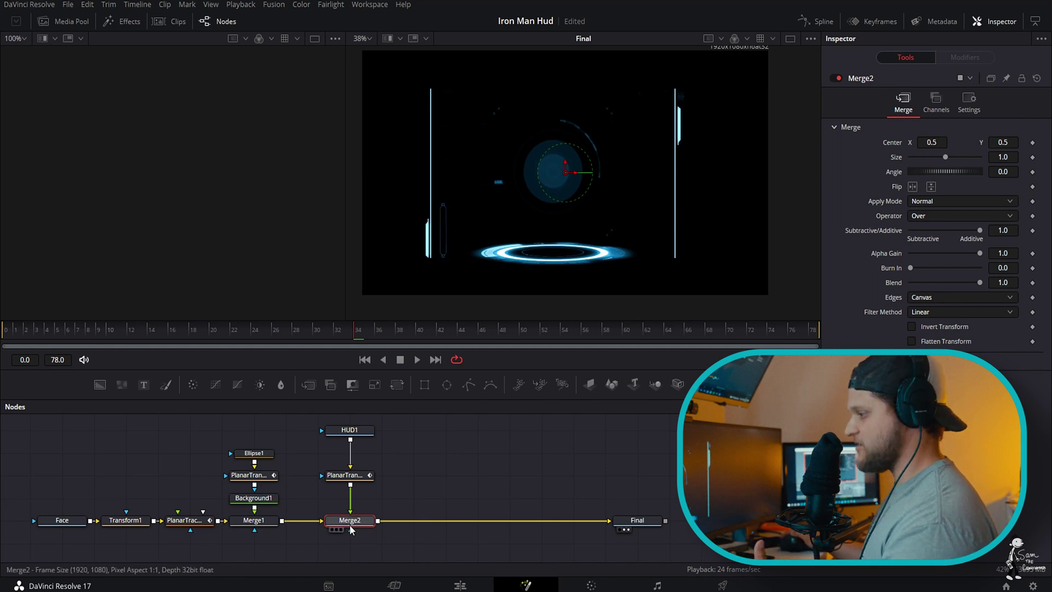
mouse_move(351, 530)
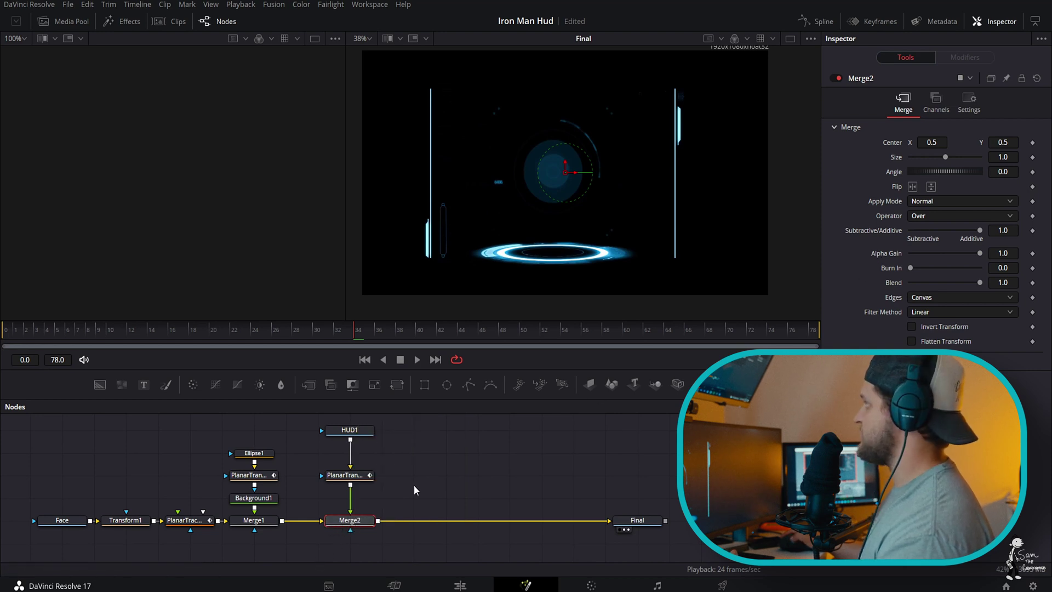
click(939, 202)
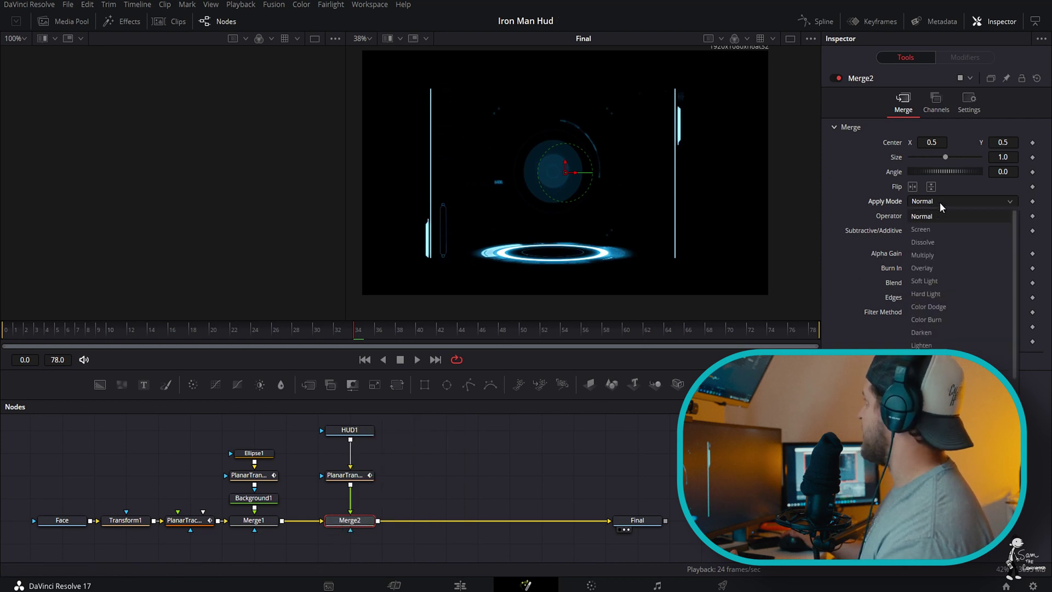
click(937, 231)
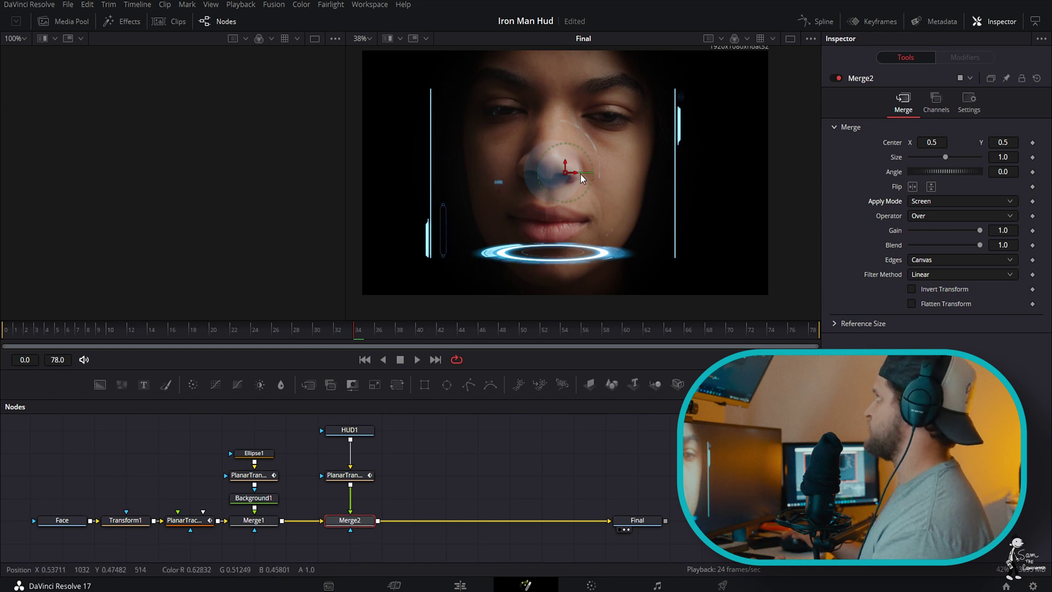
- Scale the HUD to a size of 0.28 in its Merge and move its center over the eye to about 0.31, 0.644
mouse_move(574, 173)
mouse_down()
mouse_move(587, 180)
mouse_move(579, 162)
mouse_up()
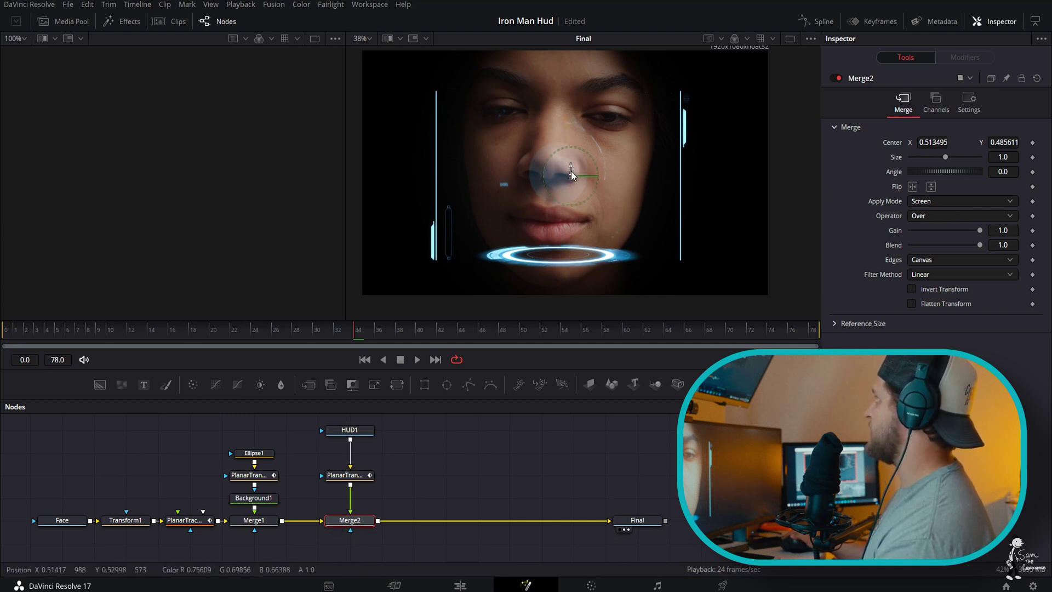
drag(570, 165, 554, 121)
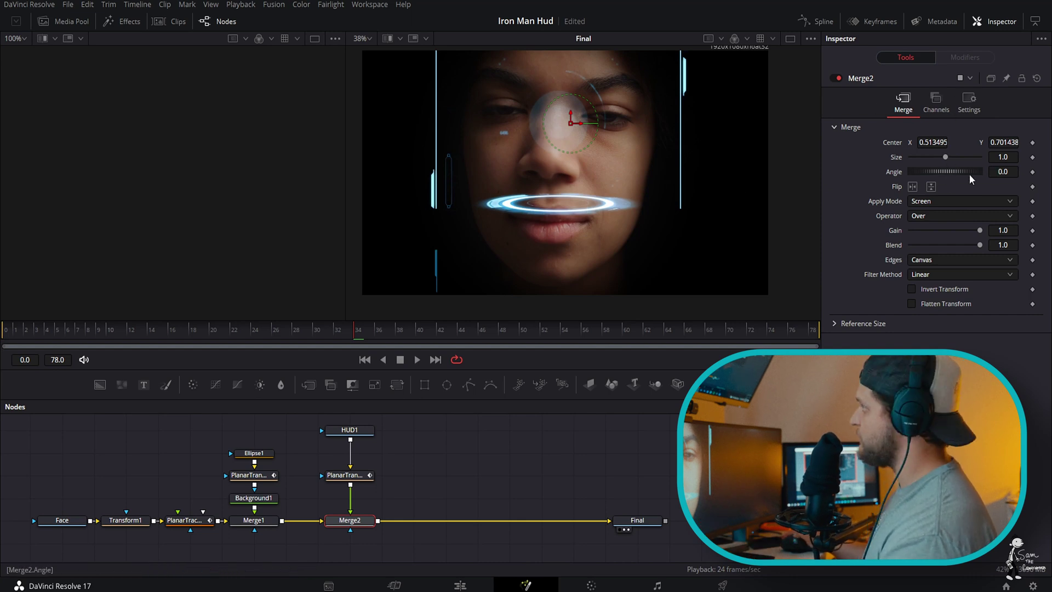
drag(944, 160, 919, 164)
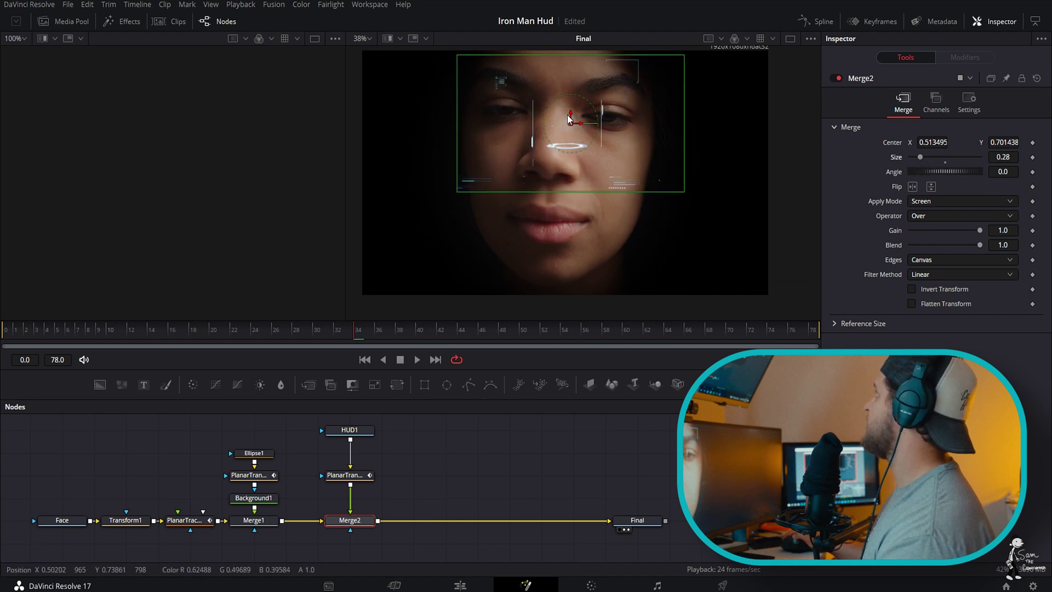
drag(569, 115, 484, 129)
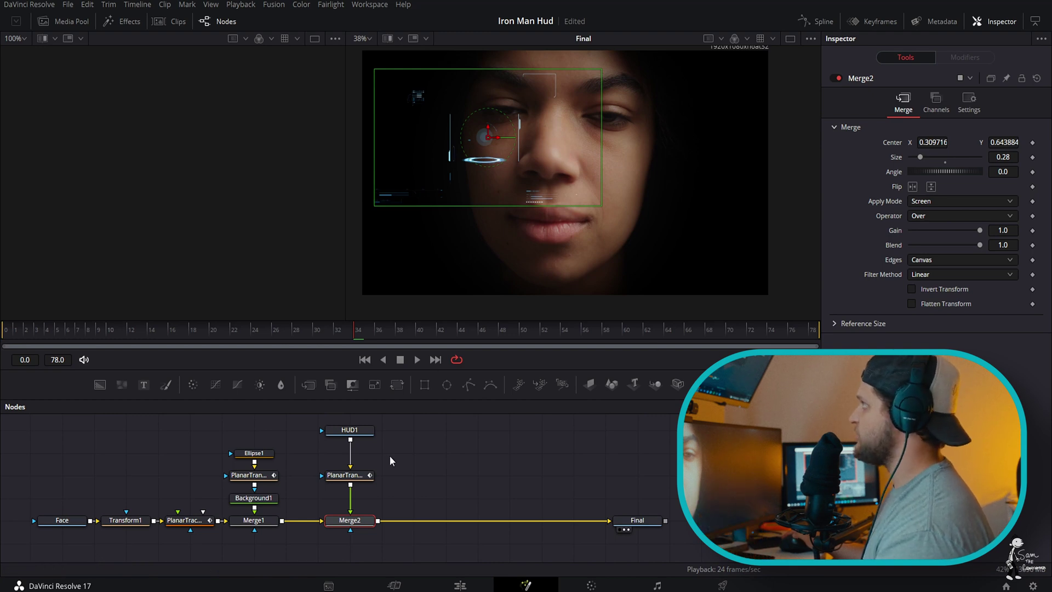
- Move the HUD's Planar Transform up and insert a DVE node between it and the Merge
drag(366, 476, 367, 462)
click(367, 462)
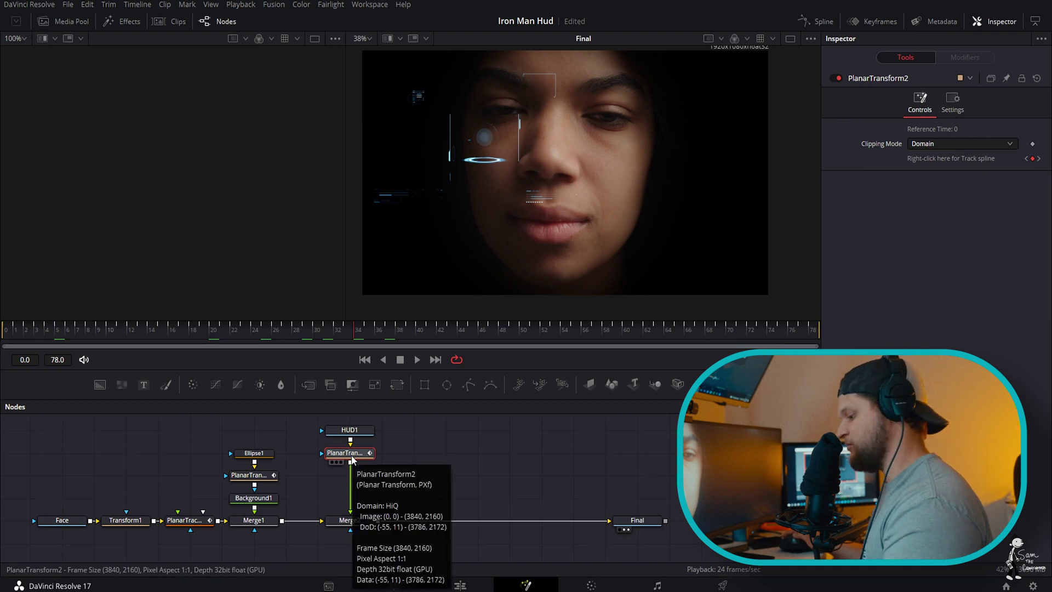
key(shift+space)
text(xf)
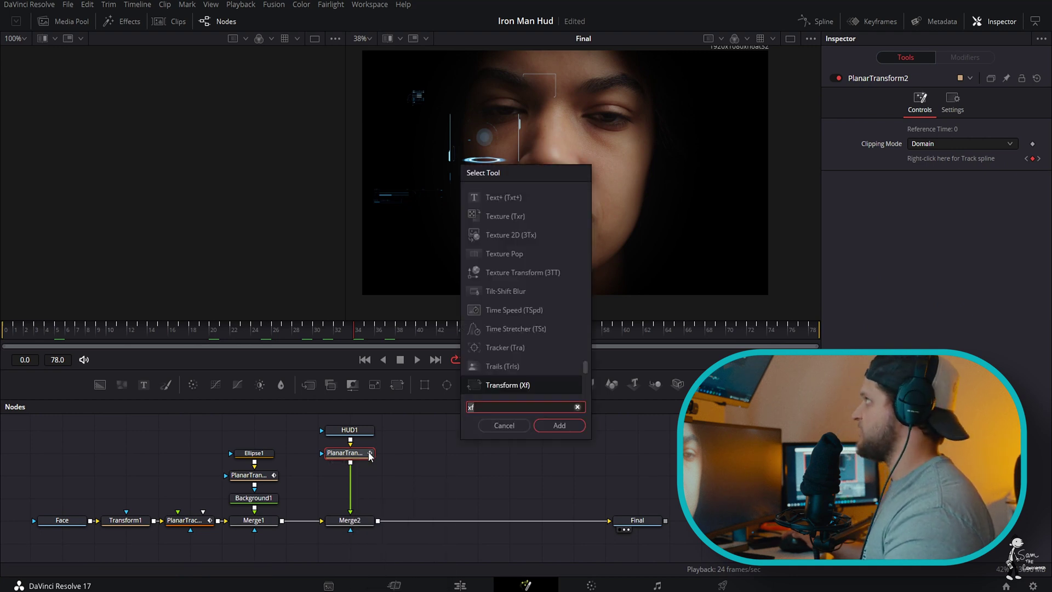
key(BackSpace)
key(BackSpace)
text(dve)
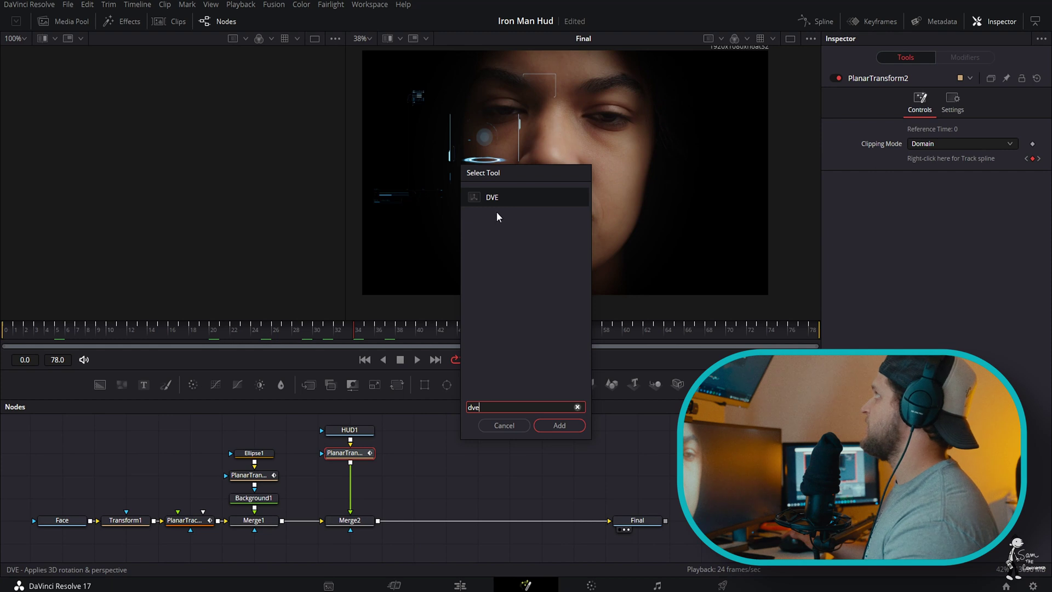
click(541, 426)
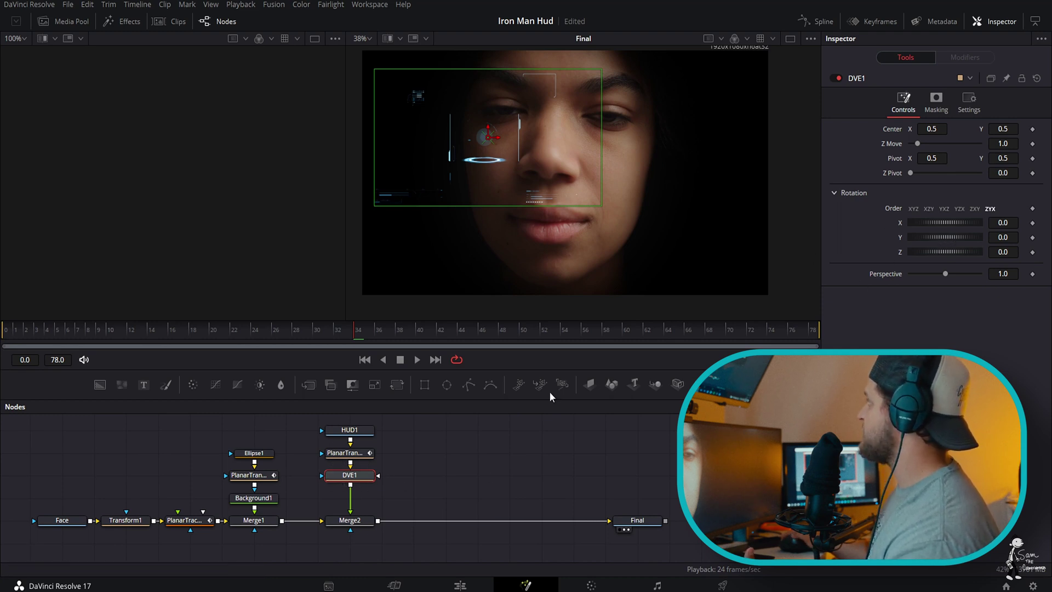
- Angle the HUD in the DVE with Y rotation -15.7 and center about 0.413, 0.573, and enlarge it to 0.33 in its Merge
drag(956, 237, 952, 239)
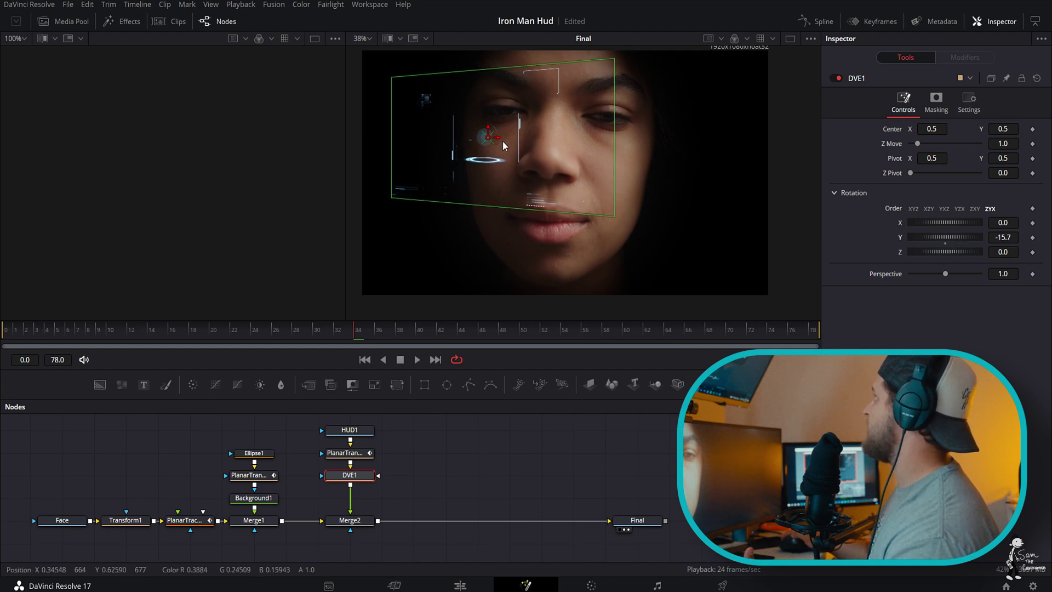
drag(498, 139, 472, 116)
click(349, 520)
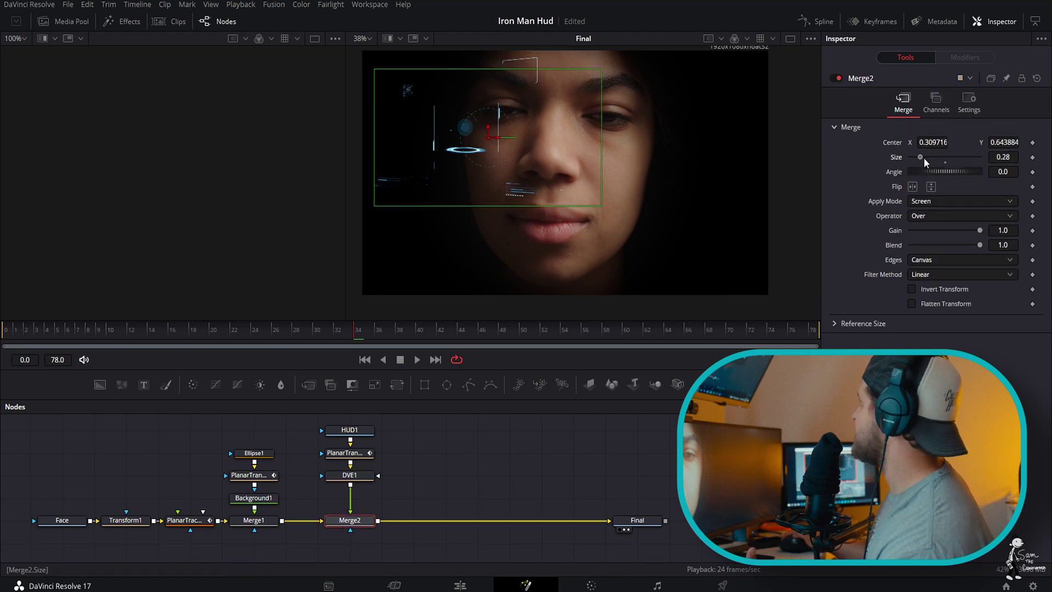
drag(924, 157, 926, 156)
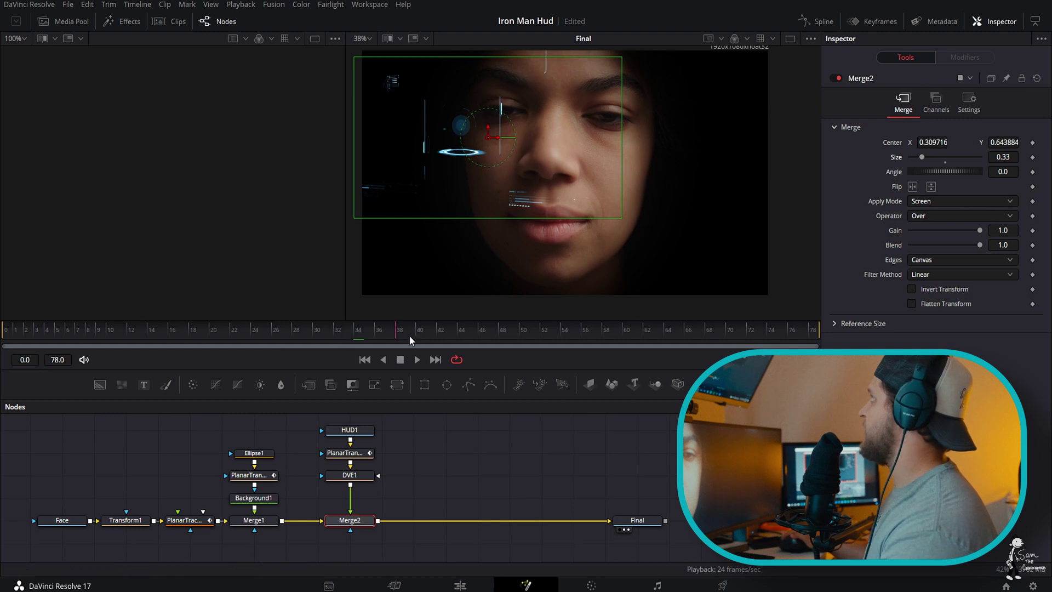
- Play back the composition from near the start to check how the HUD follows the face
click(24, 333)
key(space)
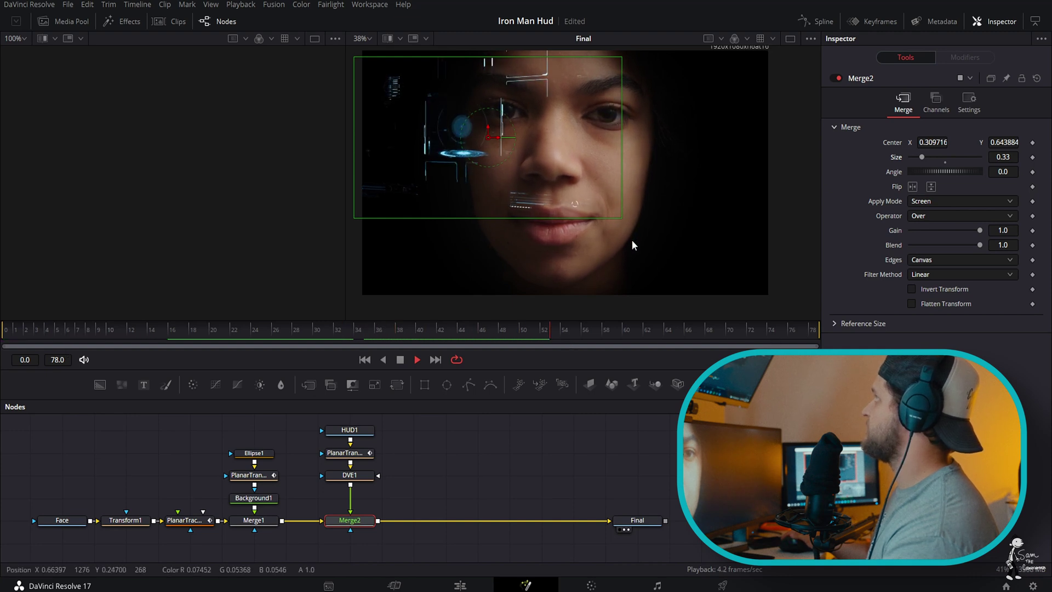
click(252, 330)
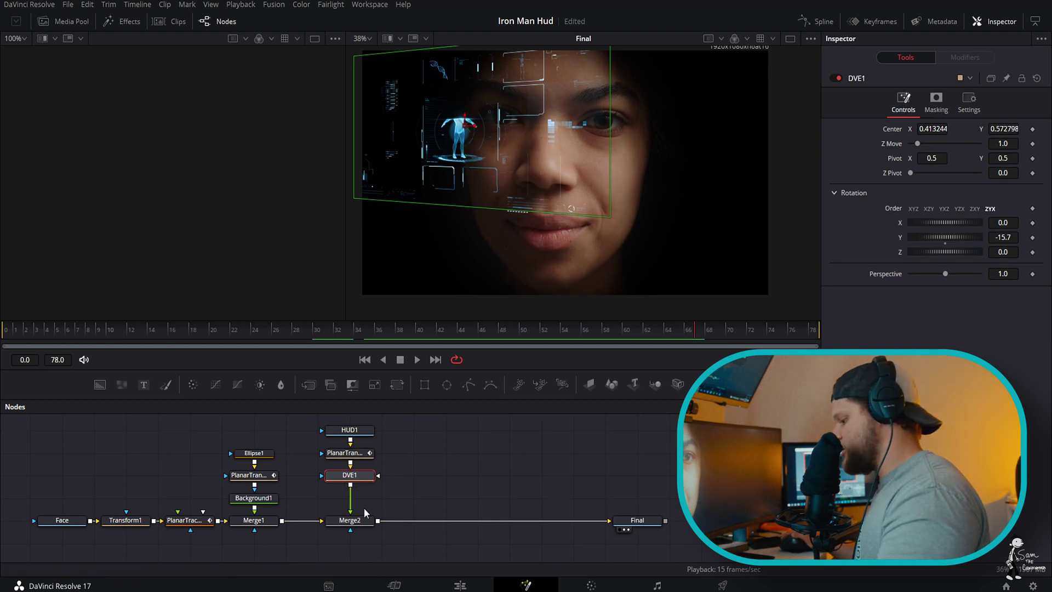
- Insert a Glow (Glo) node between the DVE and the HUD's Merge
key(shift+space)
text(Soft Glow)
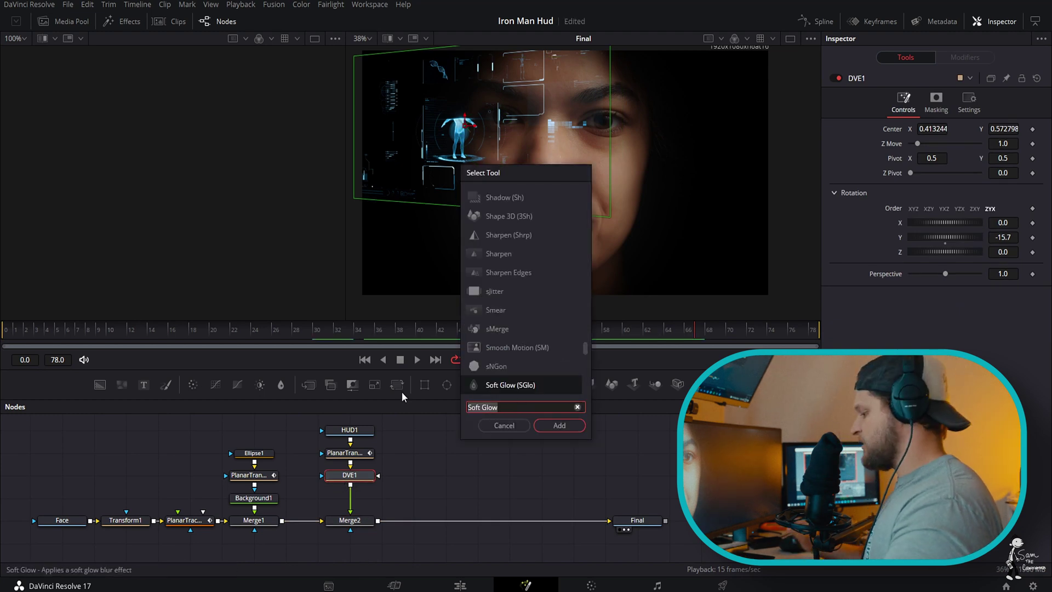
key(ctrl+a)
text(glow)
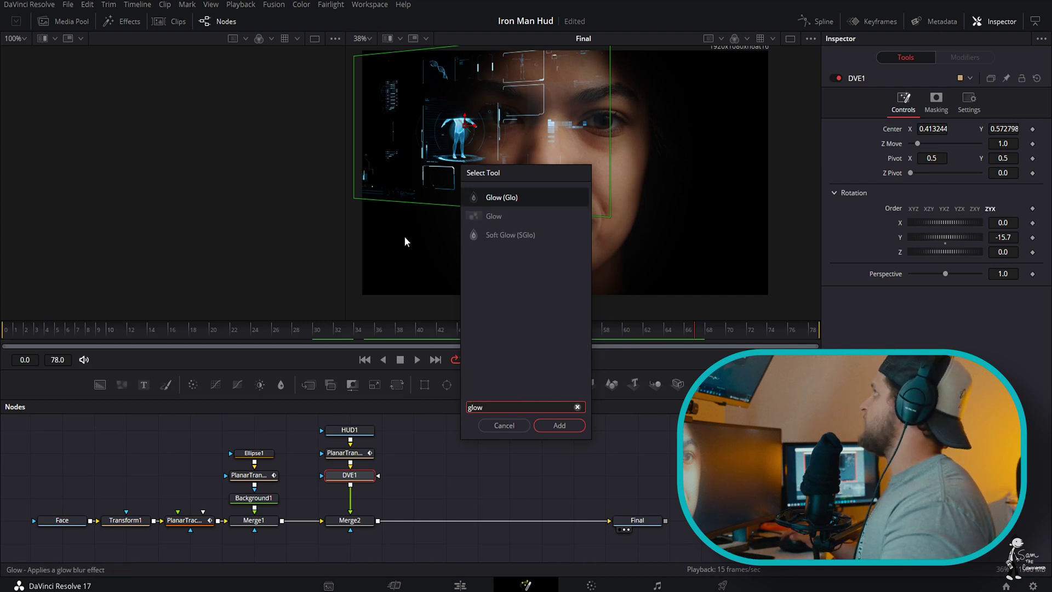
click(505, 202)
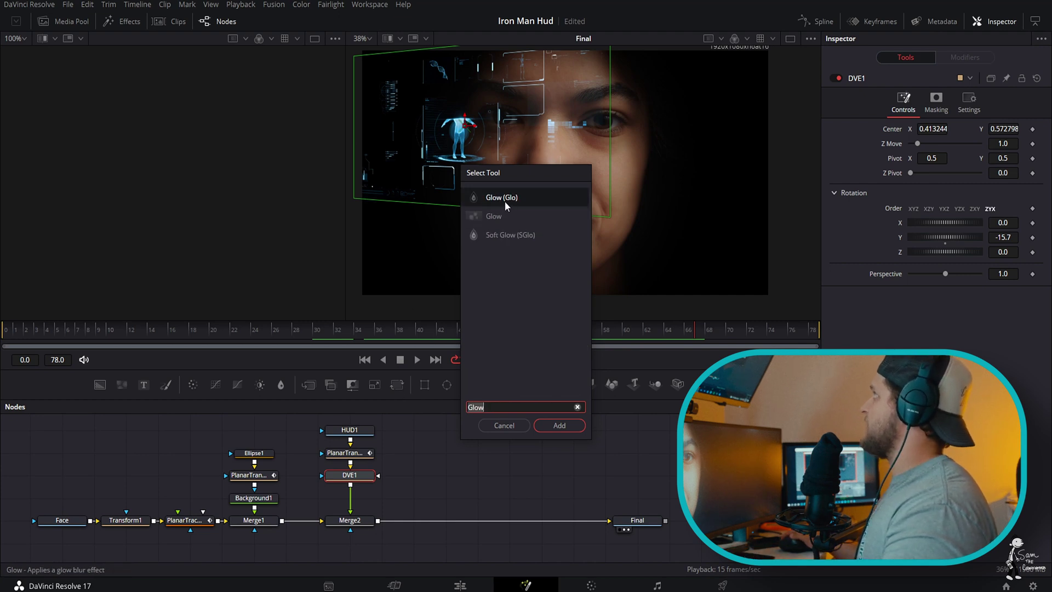
click(563, 429)
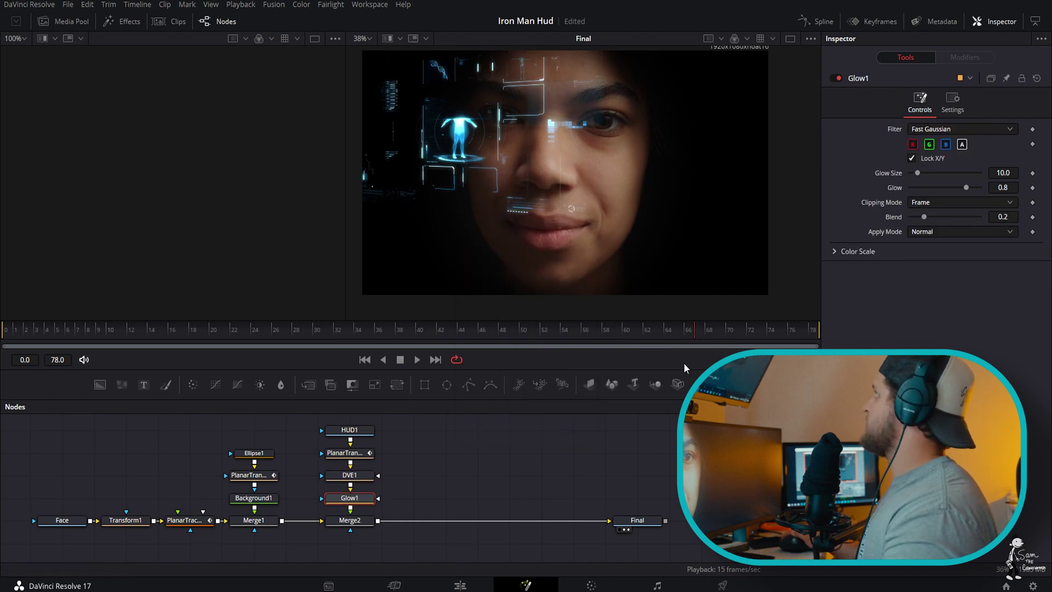
- Set the HUD's glow size to 22.0 and its glow strength to 0.874
mouse_move(929, 174)
mouse_down()
mouse_move(975, 187)
mouse_move(947, 189)
mouse_move(963, 186)
mouse_move(926, 173)
mouse_up()
click(925, 173)
click(942, 173)
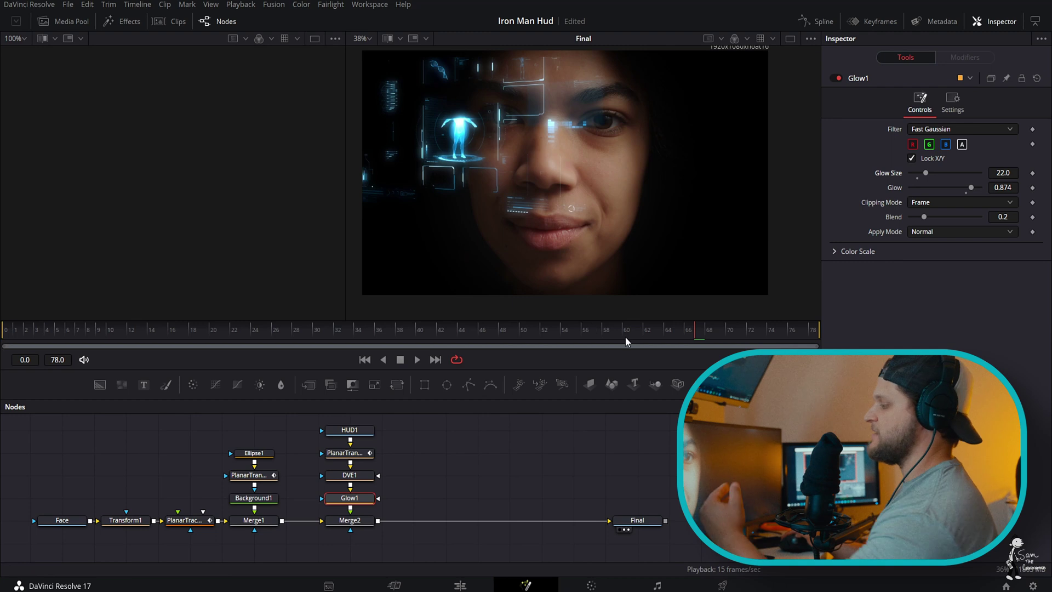
- Lower the HUD Merge's blend to 0.559 and nudge the HUD slightly upward over the face, checking it along the timeline
click(360, 523)
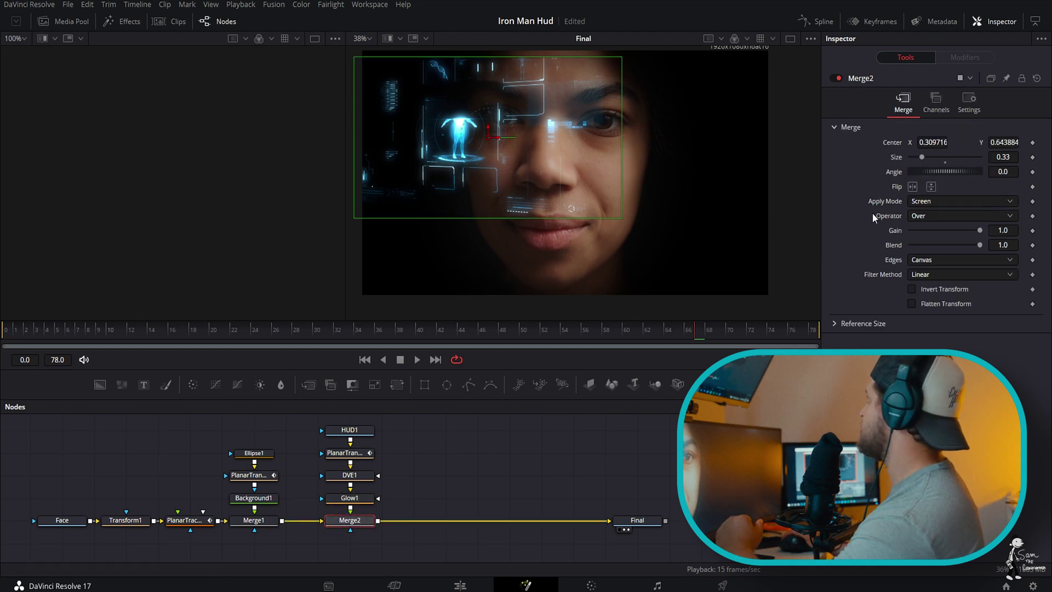
click(962, 110)
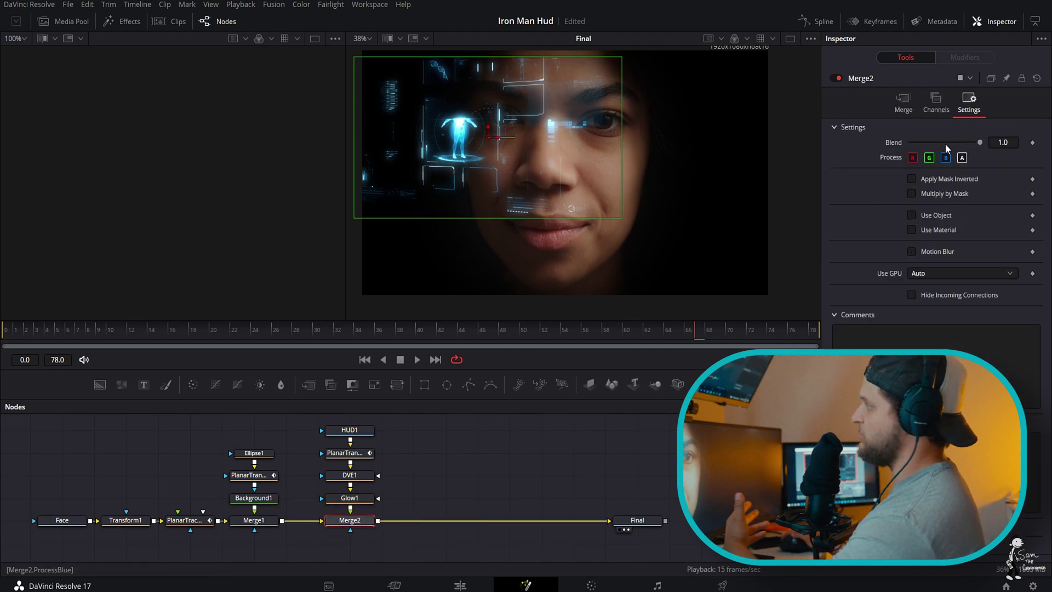
drag(981, 141, 949, 146)
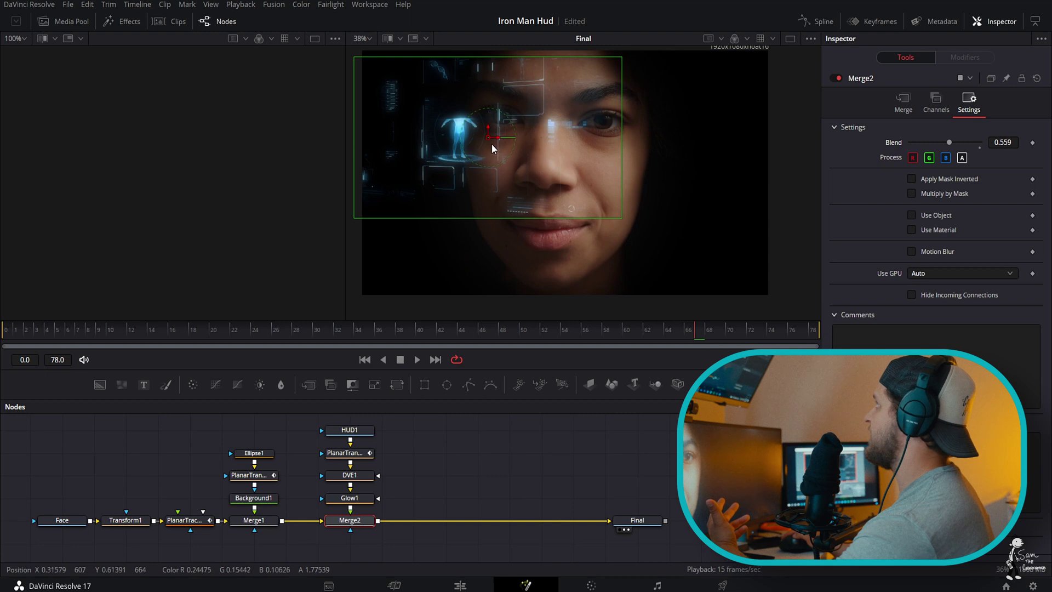
mouse_move(499, 140)
mouse_down()
mouse_move(524, 142)
mouse_move(498, 149)
mouse_move(497, 133)
mouse_up()
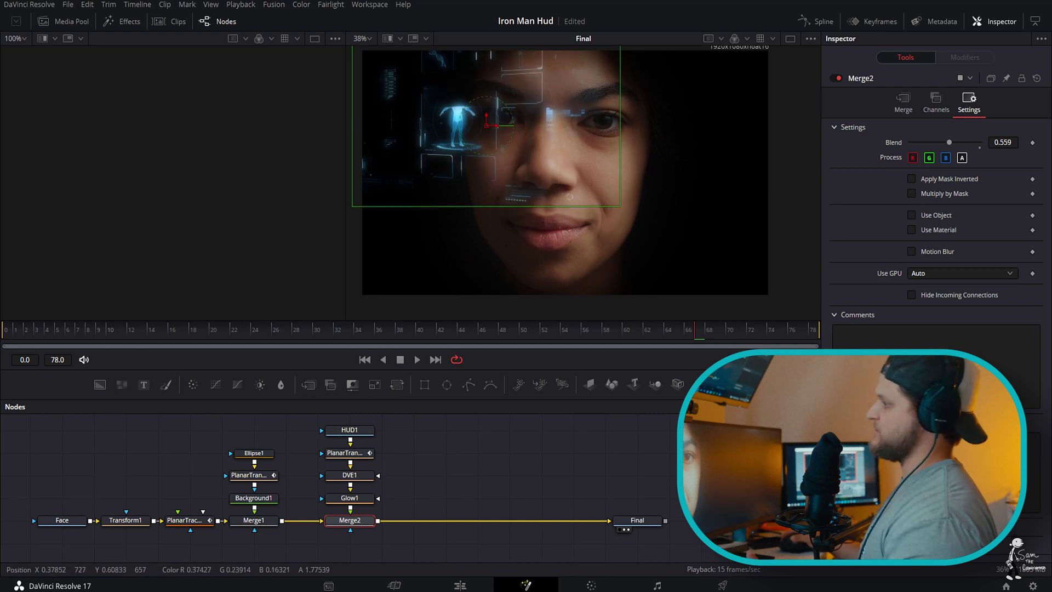
click(66, 336)
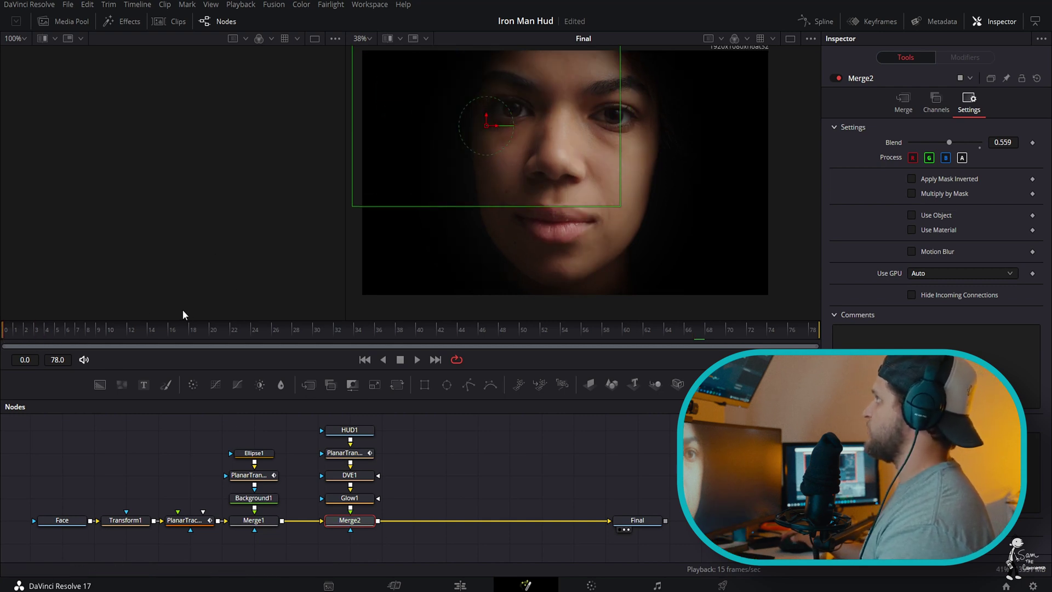
drag(173, 335, 780, 332)
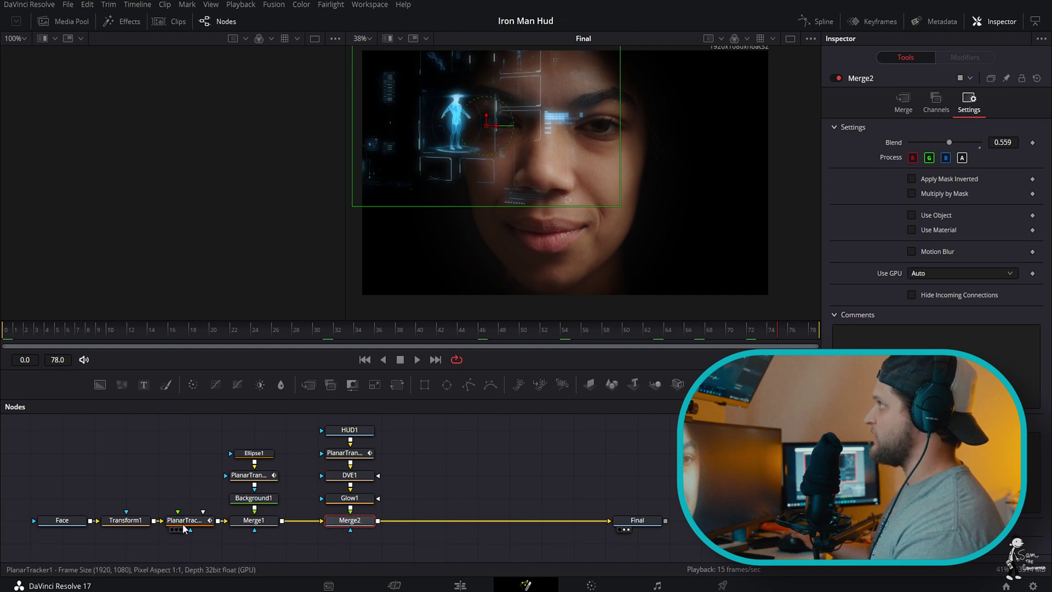
- Insert a Color Corrector (CC) node between the face's PlanarTracker and the first Merge, shifting the downstream nodes to make room
click(184, 521)
click(914, 296)
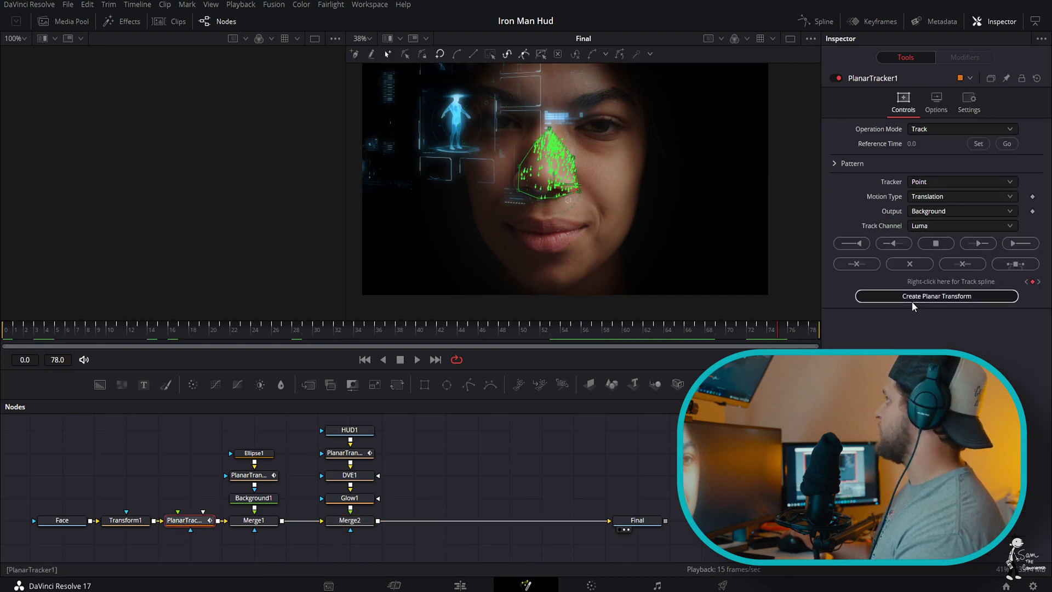
drag(133, 476, 518, 499)
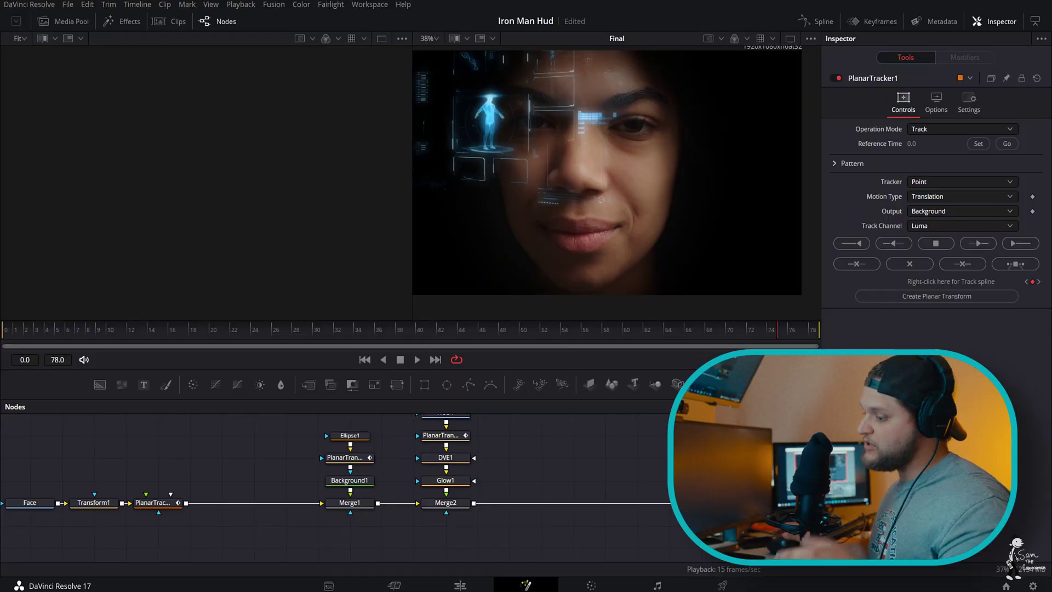
key(shift+space)
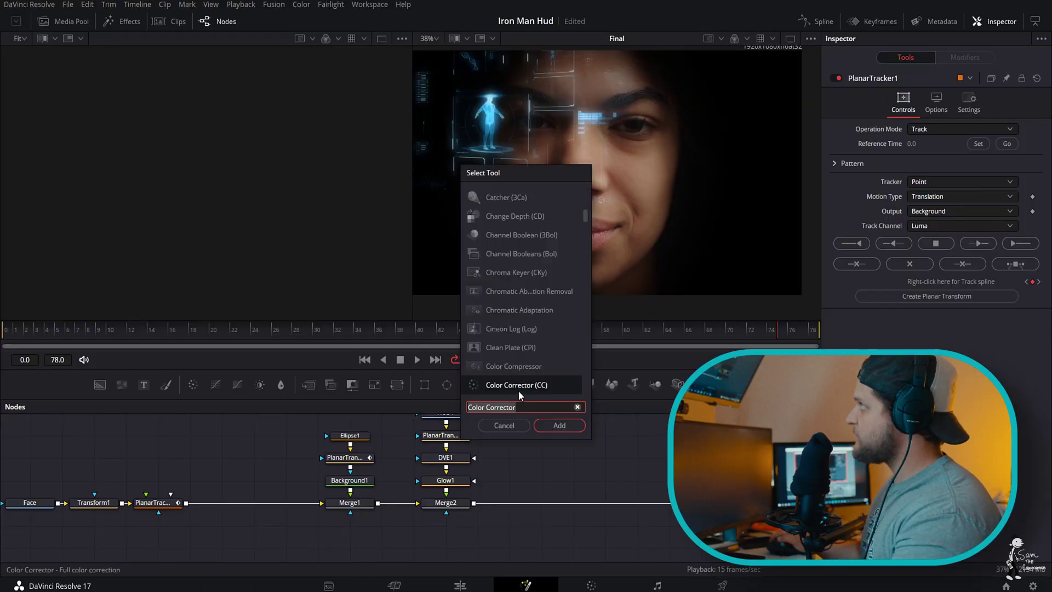
click(555, 427)
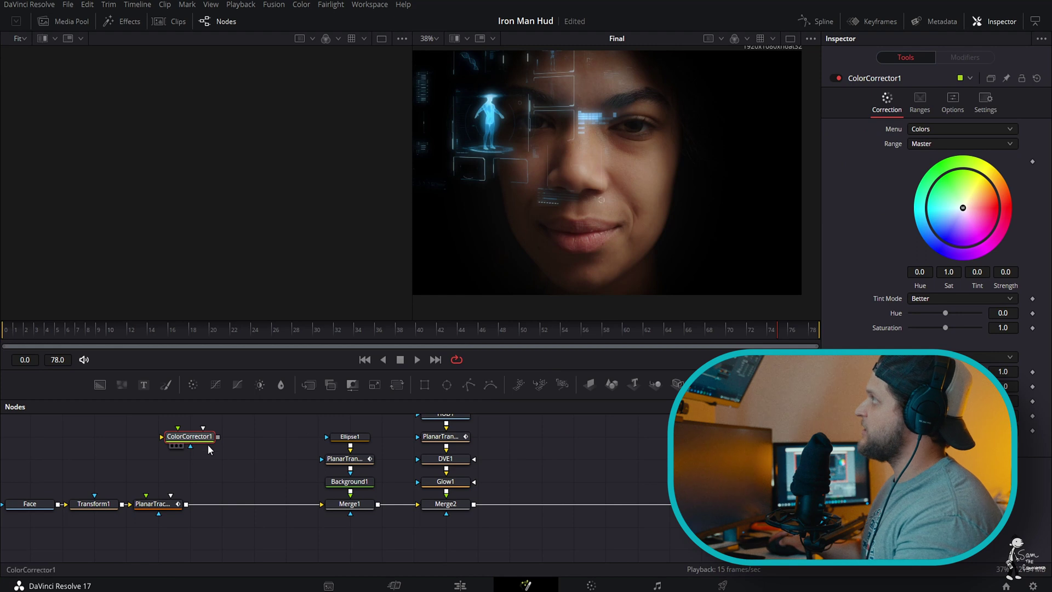
drag(208, 447, 278, 510)
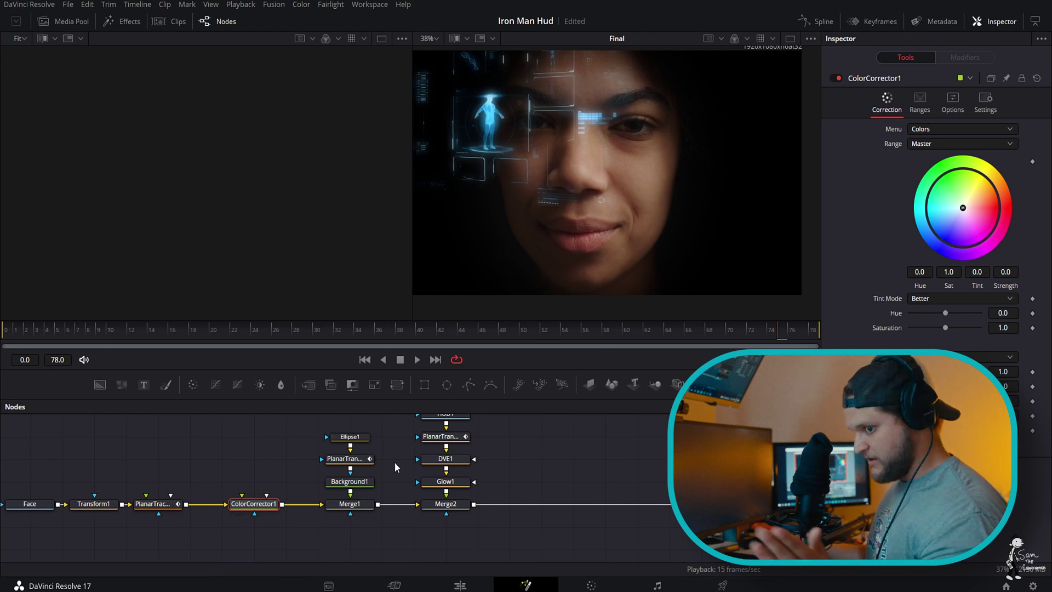
drag(236, 504, 204, 504)
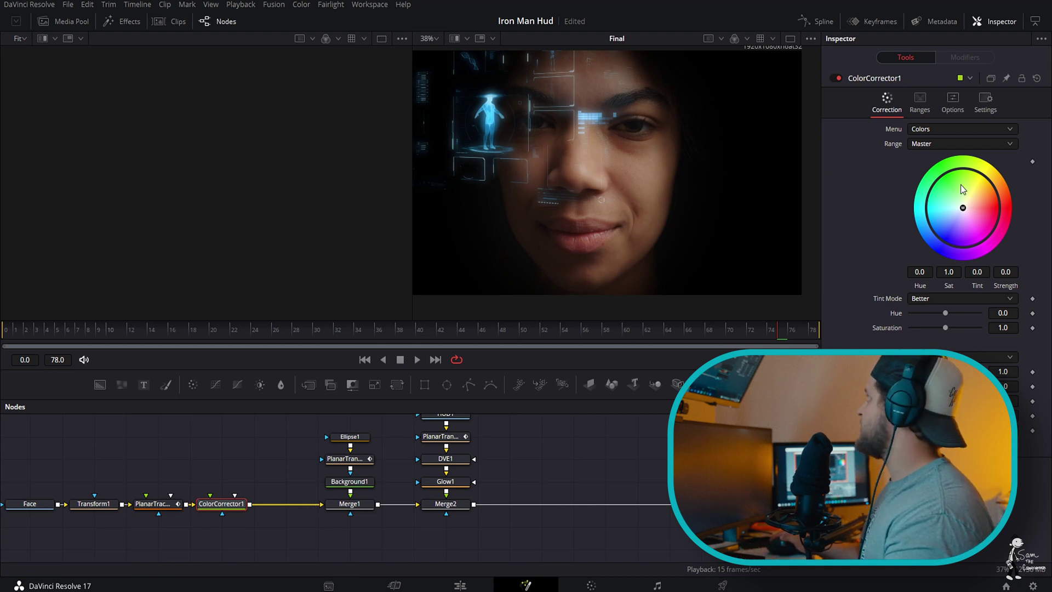
- Keyframe the Color Corrector from neutral at frame 0 to a bluish tint with strength 0.3473 and brightness 0.1 at frame 43
click(18, 336)
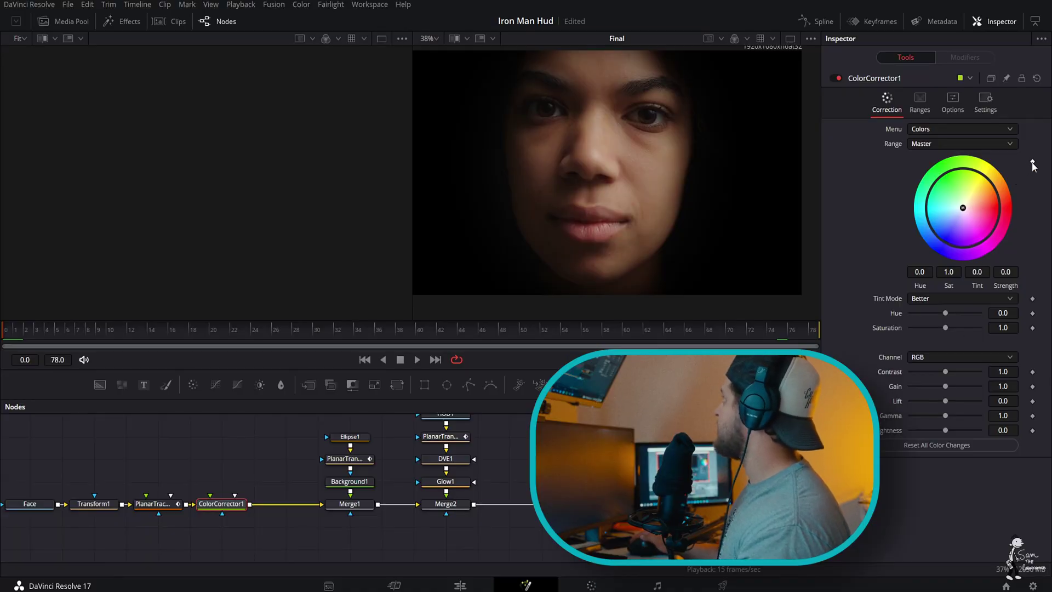
click(1033, 431)
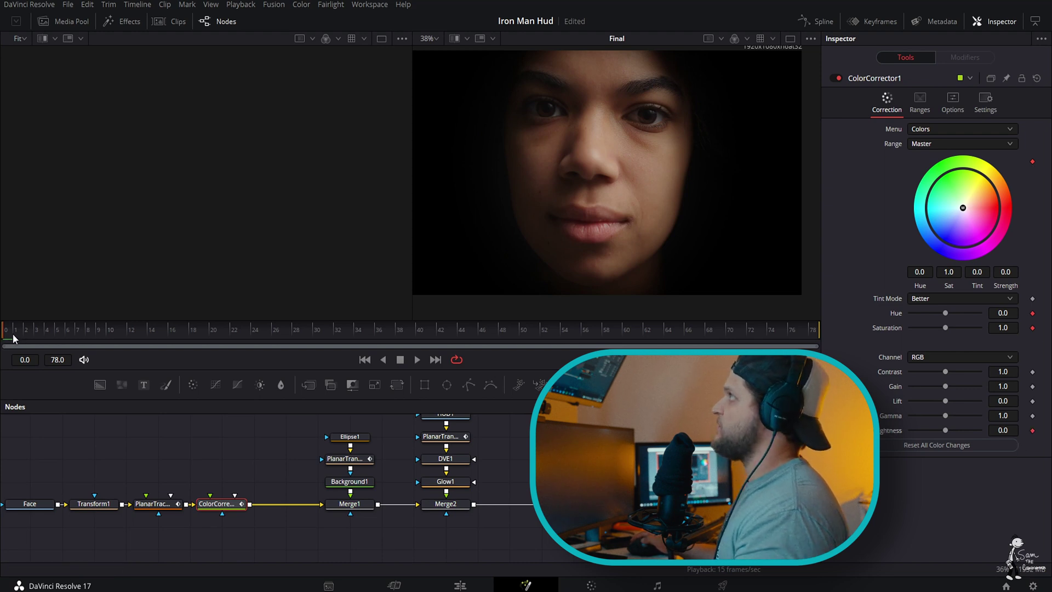
drag(98, 331, 193, 335)
drag(286, 339, 452, 331)
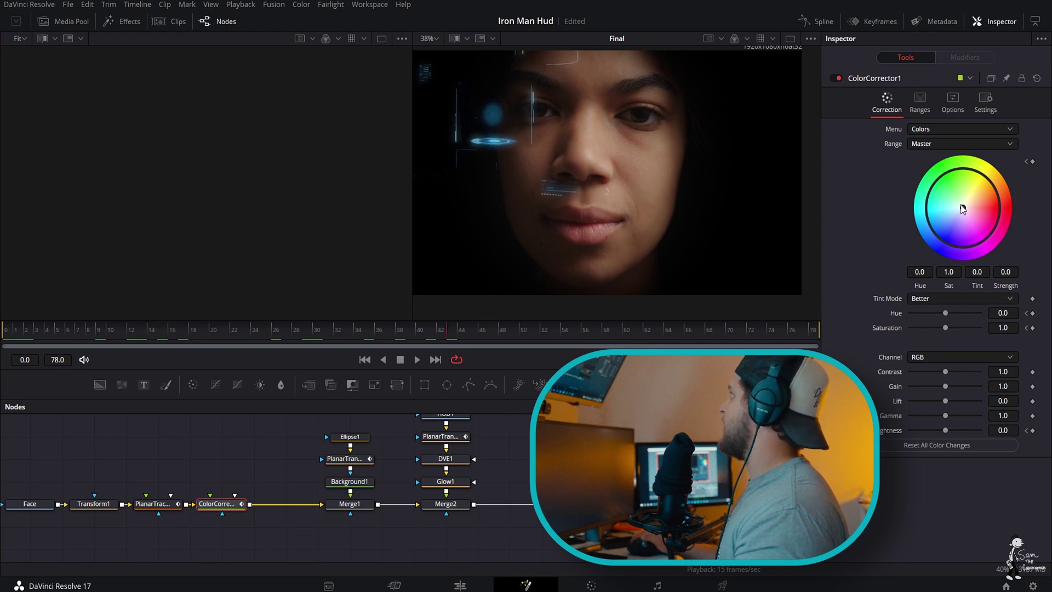
drag(965, 208, 961, 210)
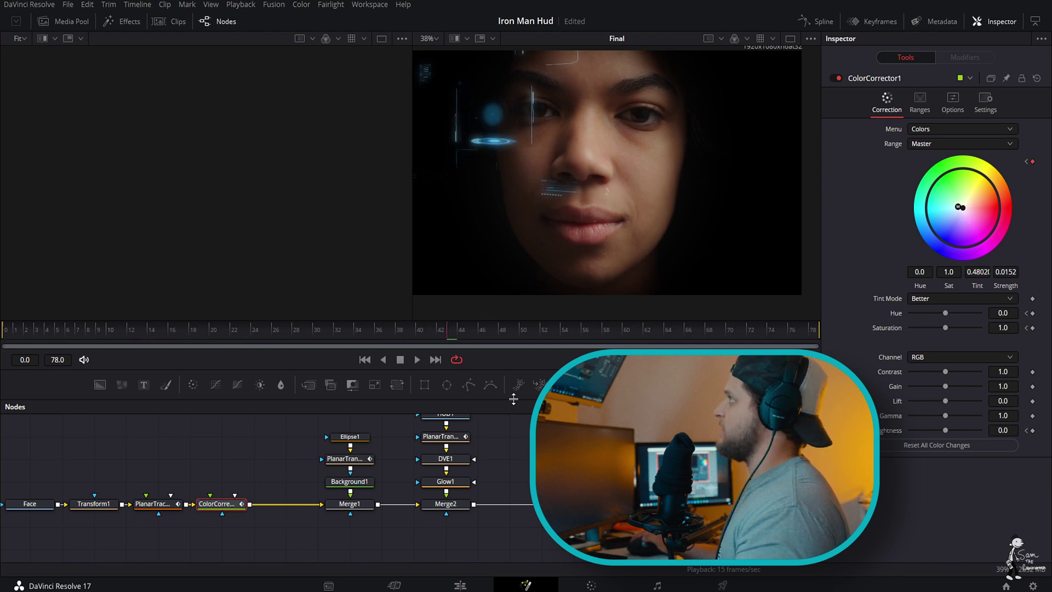
click(214, 510)
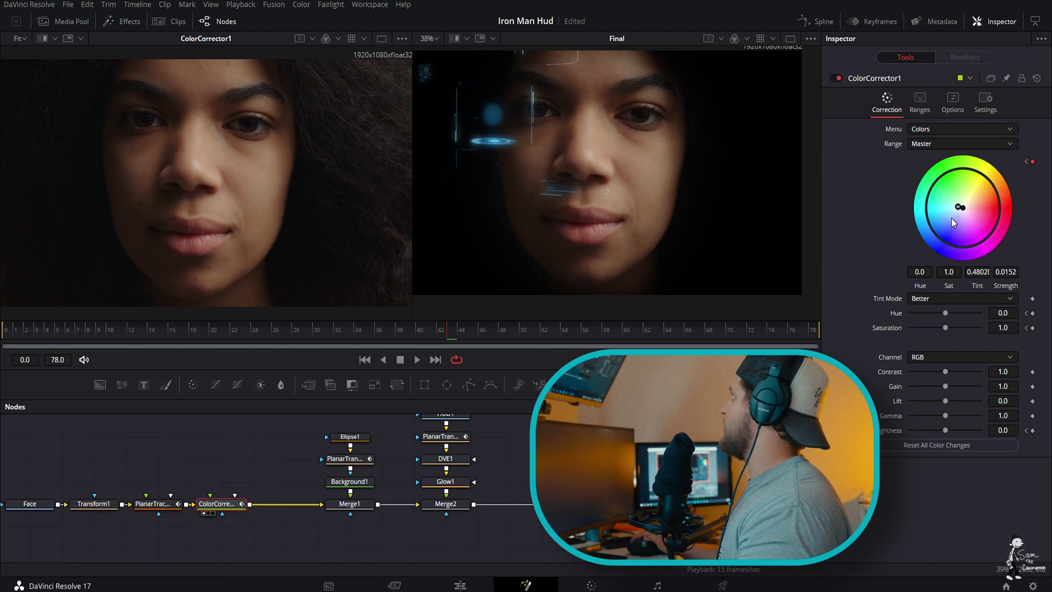
drag(946, 202, 942, 215)
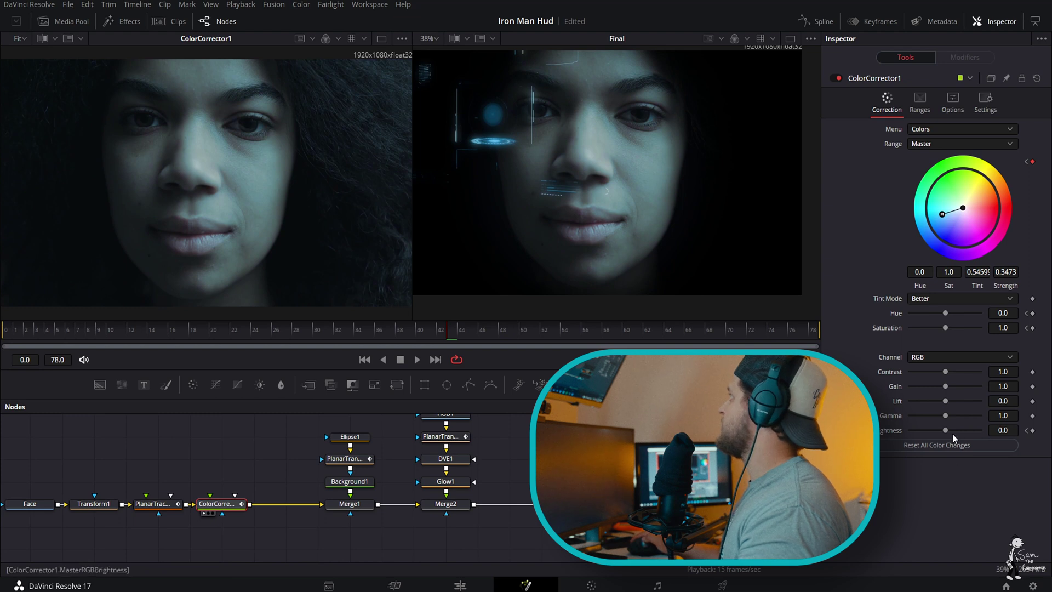
drag(953, 432, 949, 429)
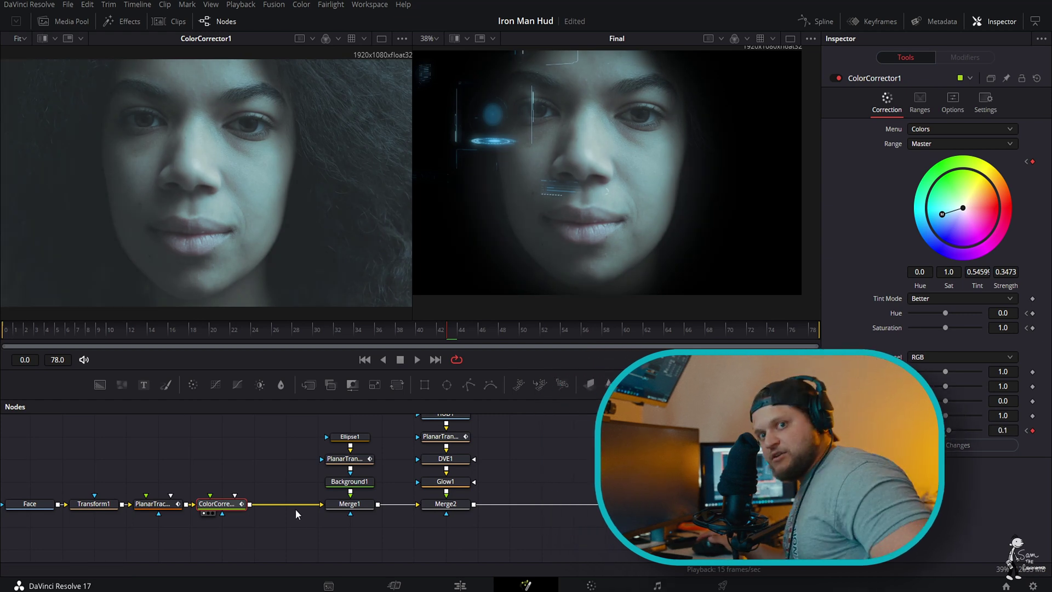
- Create a Planar Transform from the face's PlanarTracker and place it above the Color Corrector
click(161, 501)
click(954, 298)
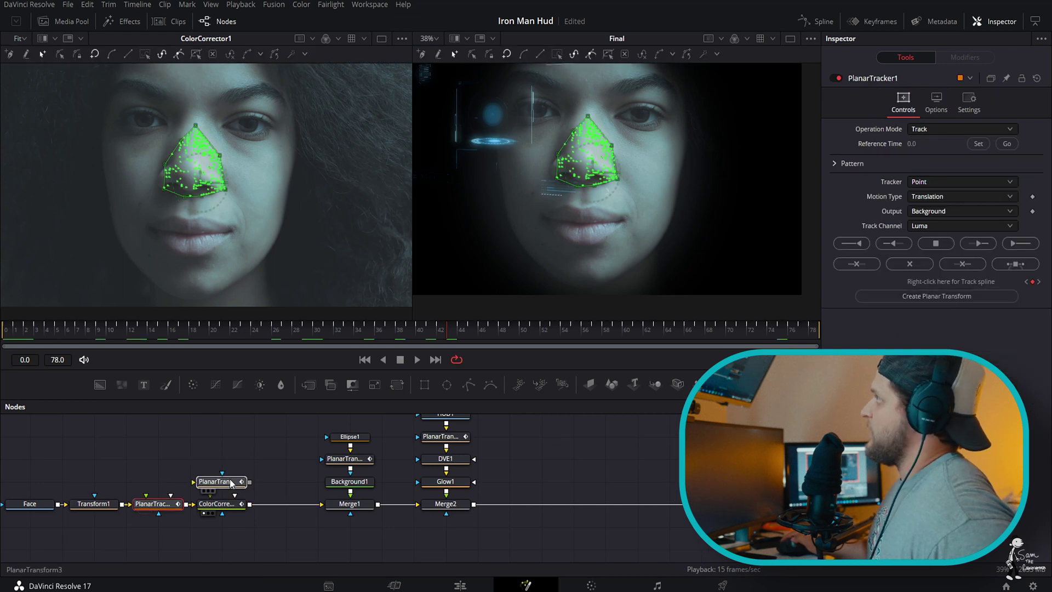
drag(236, 471, 237, 494)
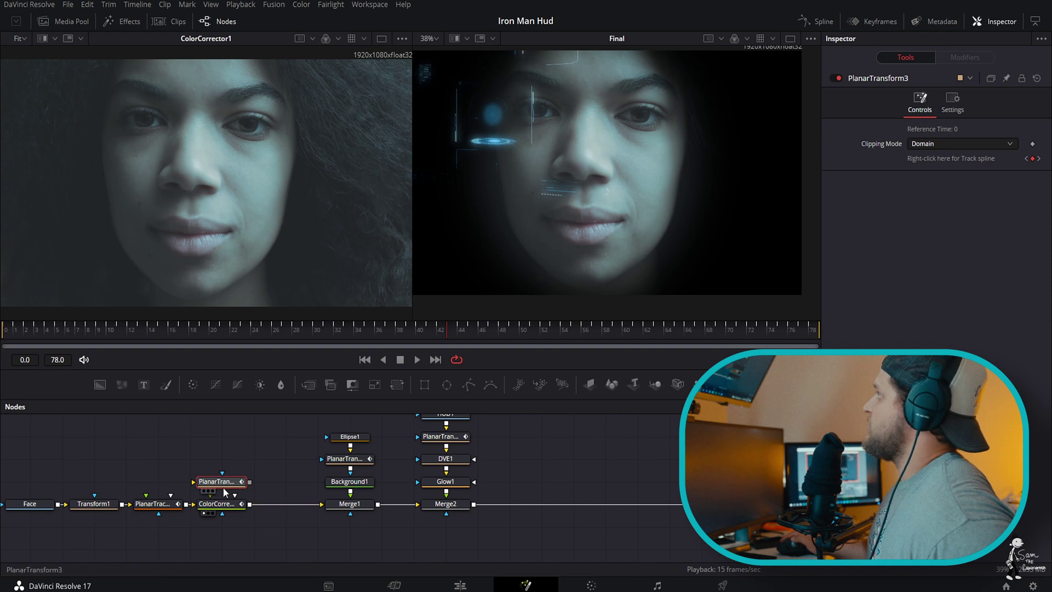
- Add a Polygon mask to the new Planar Transform, outline the HUD-side half of the face, and set its soft edge to 0.022
click(469, 384)
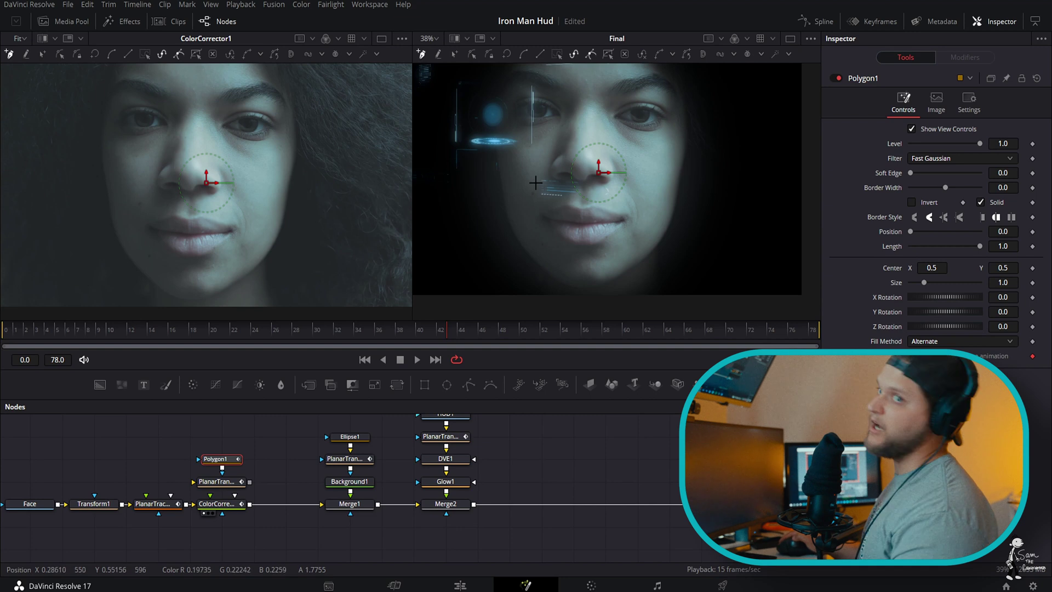
click(120, 74)
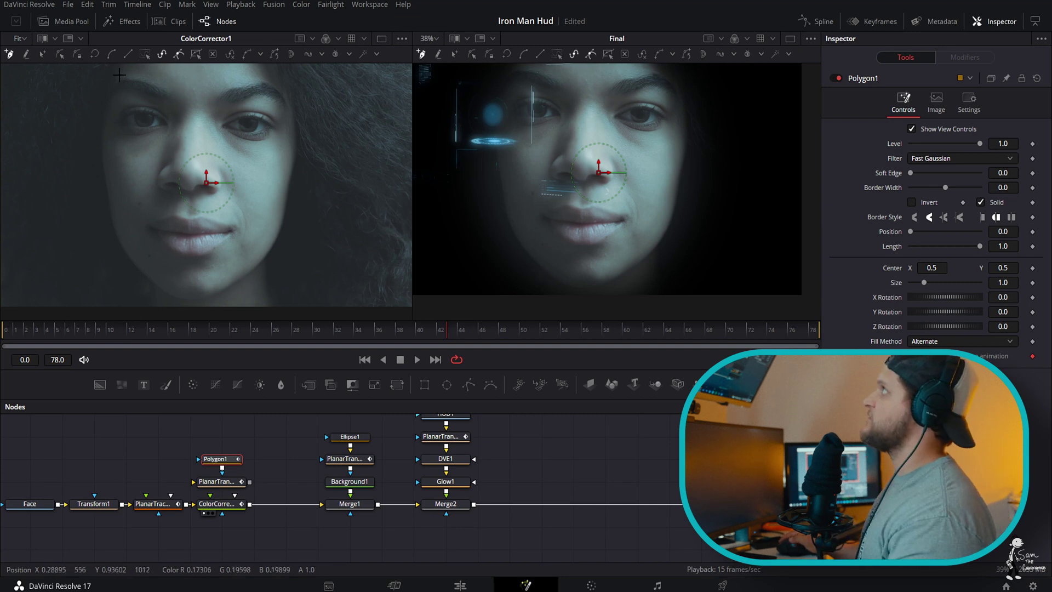
click(157, 85)
click(188, 154)
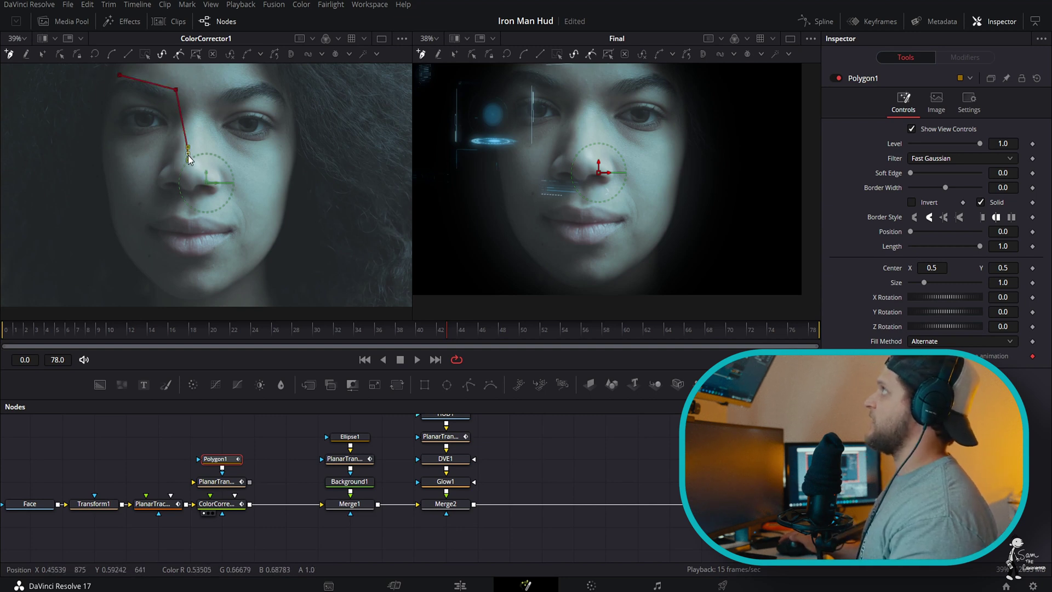
click(179, 240)
click(166, 264)
click(132, 259)
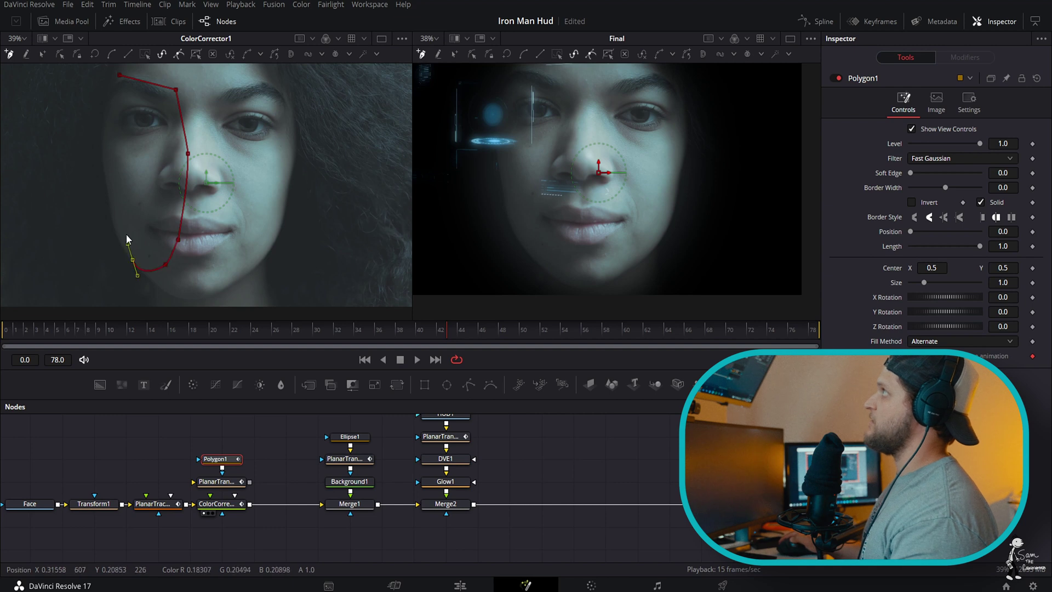
click(110, 177)
click(120, 75)
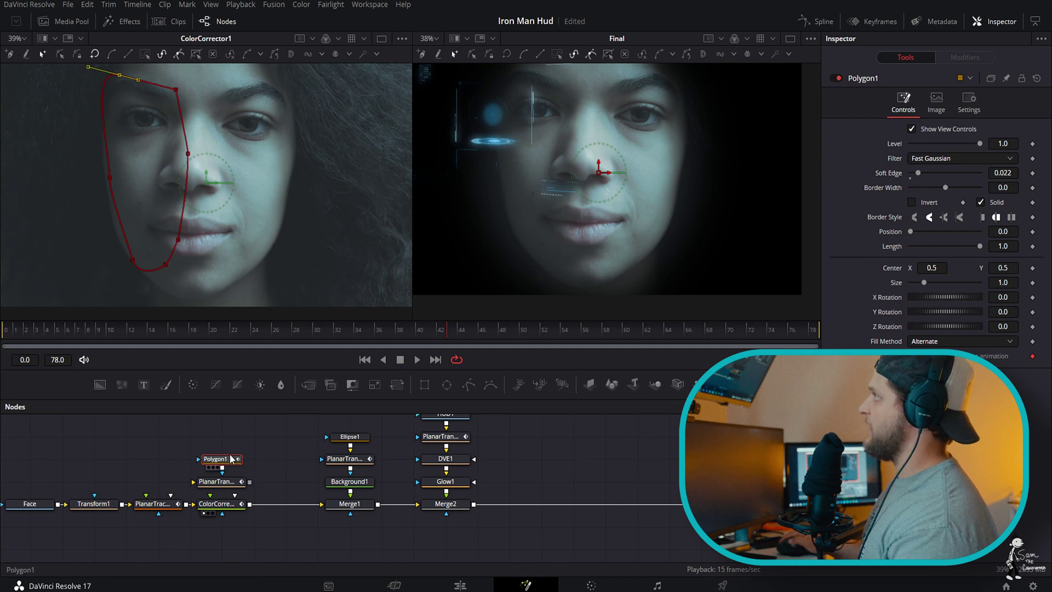
- Connect the Polygon to the Planar Transform's main input and the Planar Transform's output to the Color Corrector's effect mask
drag(228, 459, 228, 438)
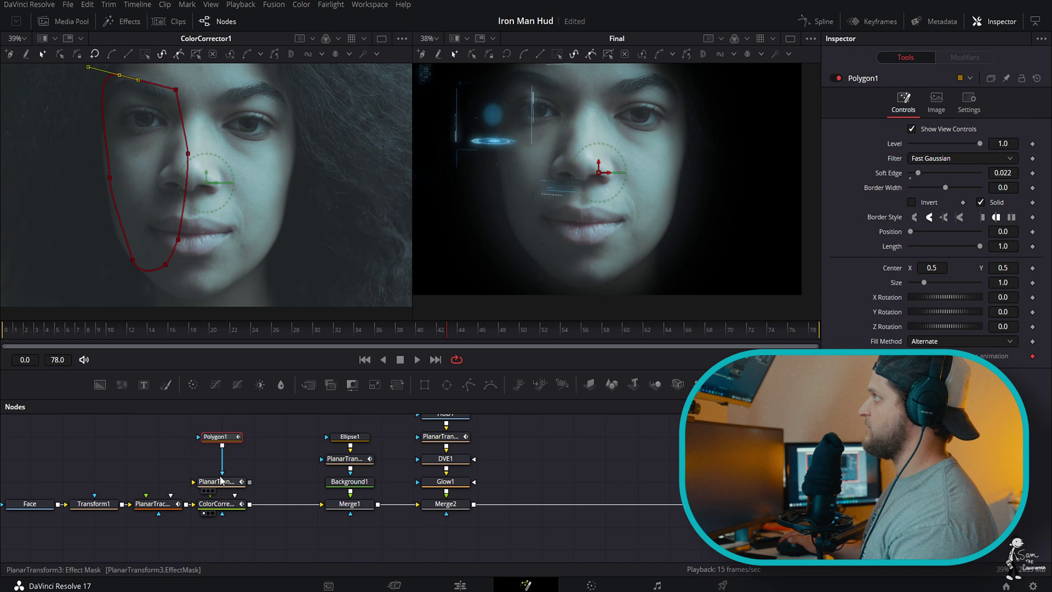
drag(223, 467, 195, 483)
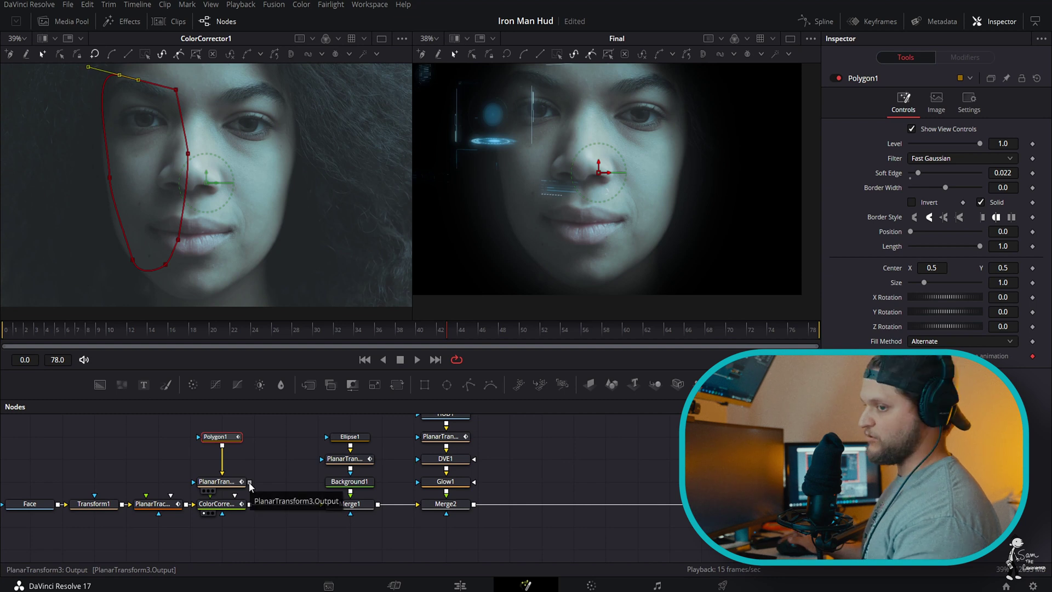
drag(250, 485, 219, 505)
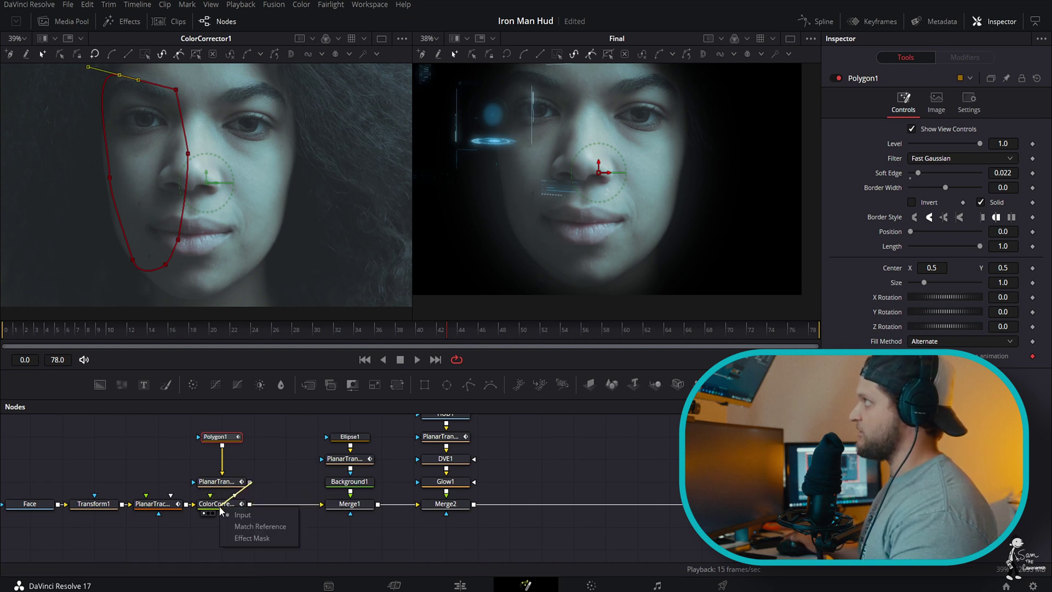
click(237, 540)
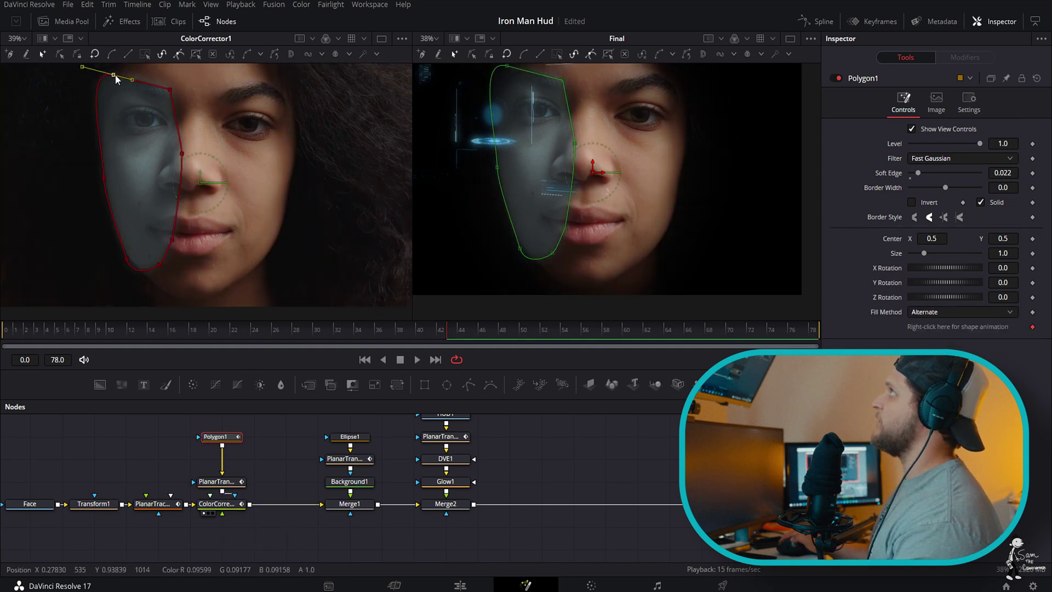
- Shift the Polygon's upper forehead point slightly inward and raise the mask's soft edge to about 0.0488
drag(116, 75, 124, 74)
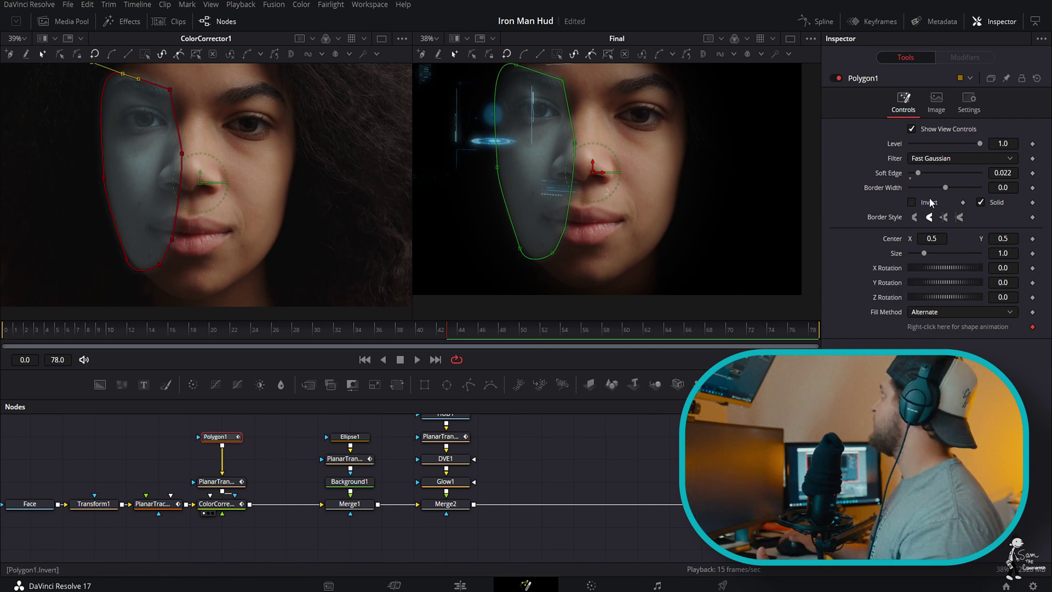
drag(916, 172, 926, 174)
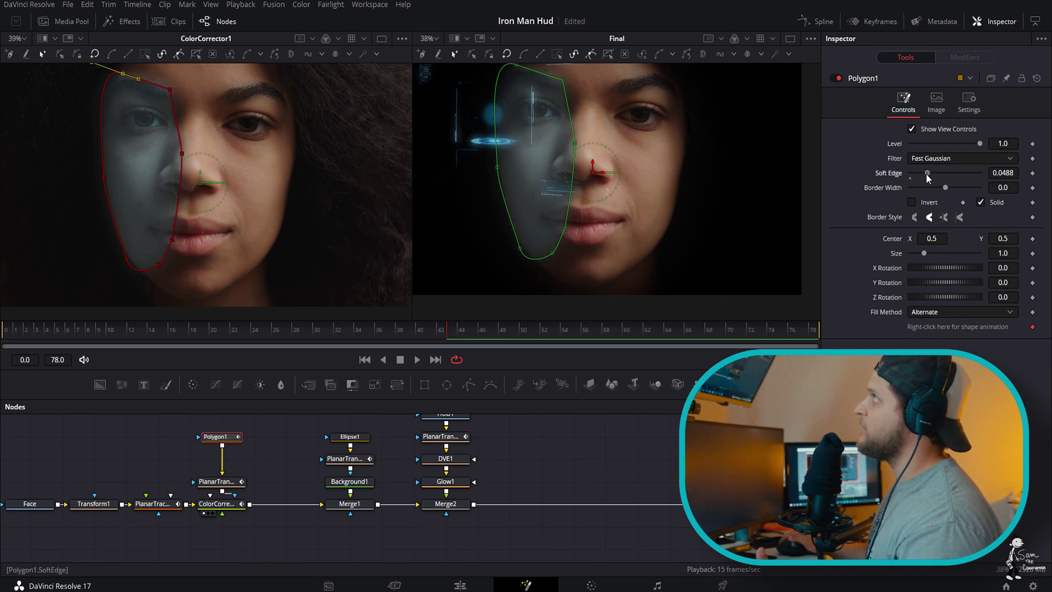
- Reduce the Color Corrector's blend to 0.606 to soften the blue light on the face
click(216, 505)
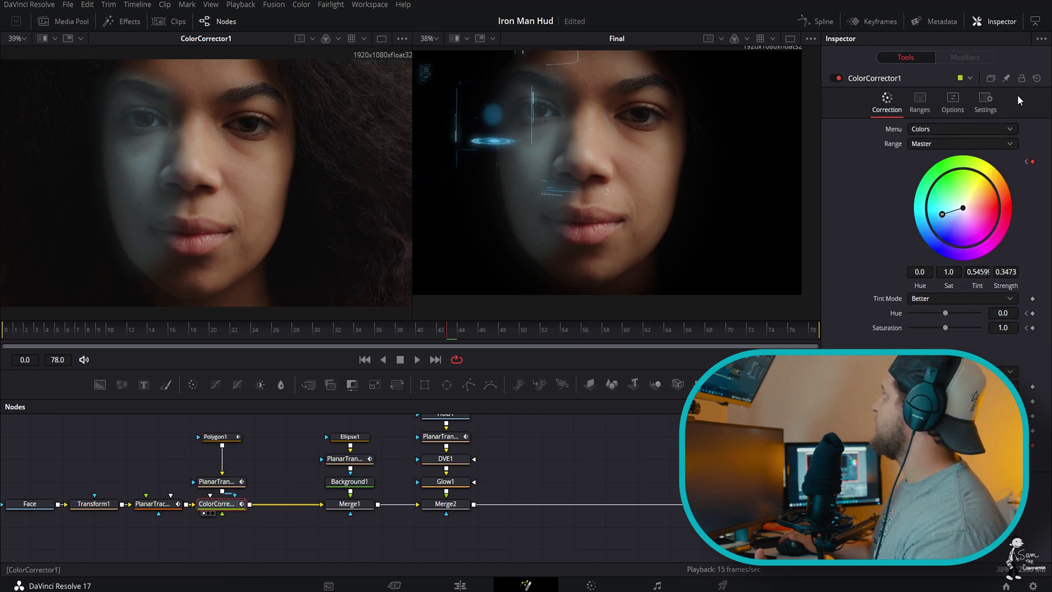
click(987, 109)
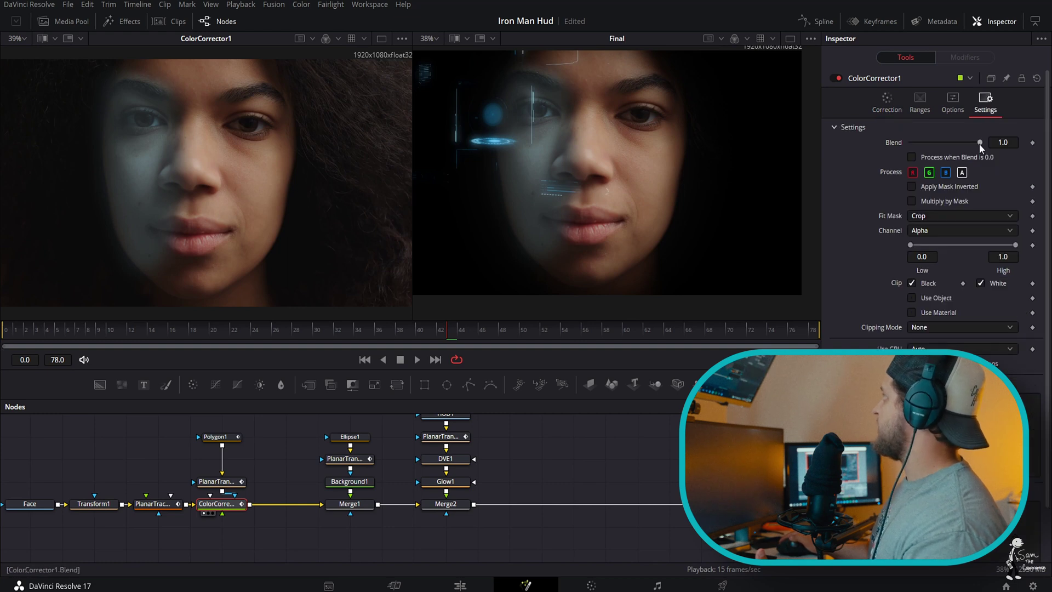
drag(979, 143, 957, 146)
drag(959, 144, 953, 142)
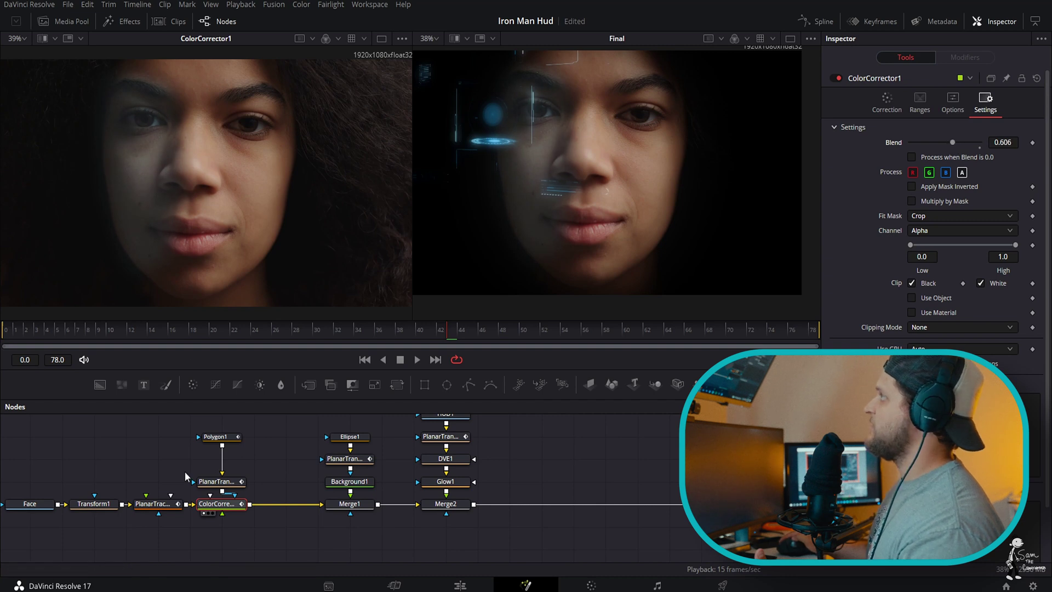
- Pull the face Polygon mask's outer cheek, upper forehead and lower jaw points slightly inward, away from the edge of the face
click(215, 437)
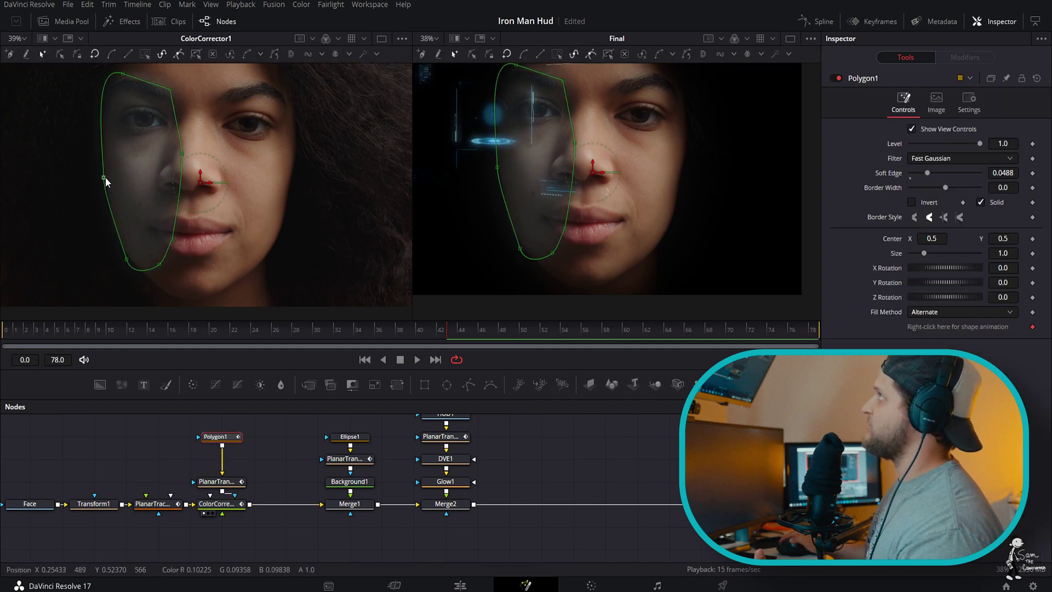
drag(104, 178, 110, 176)
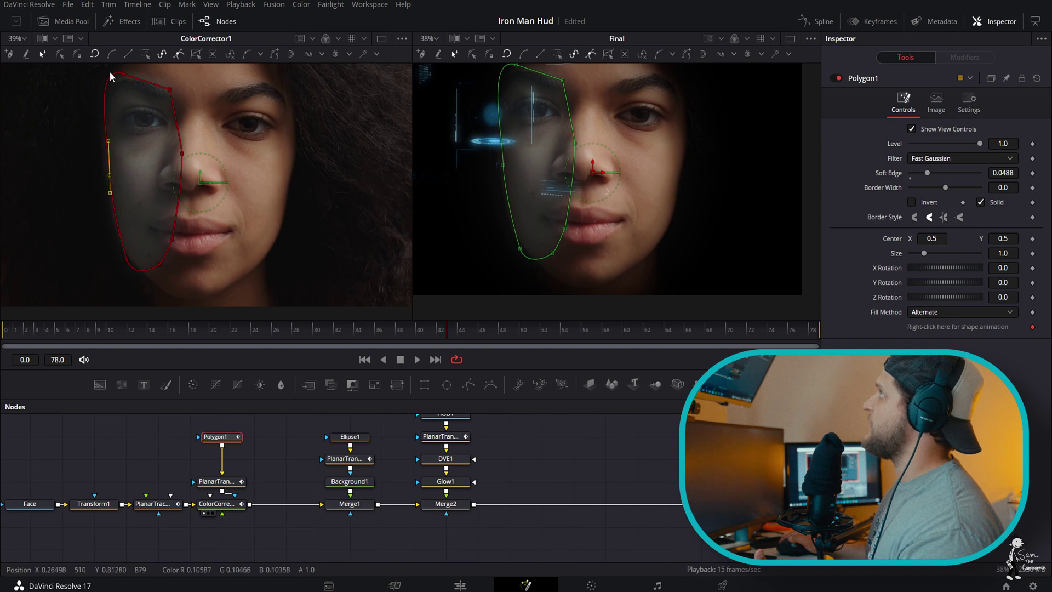
drag(120, 75, 130, 82)
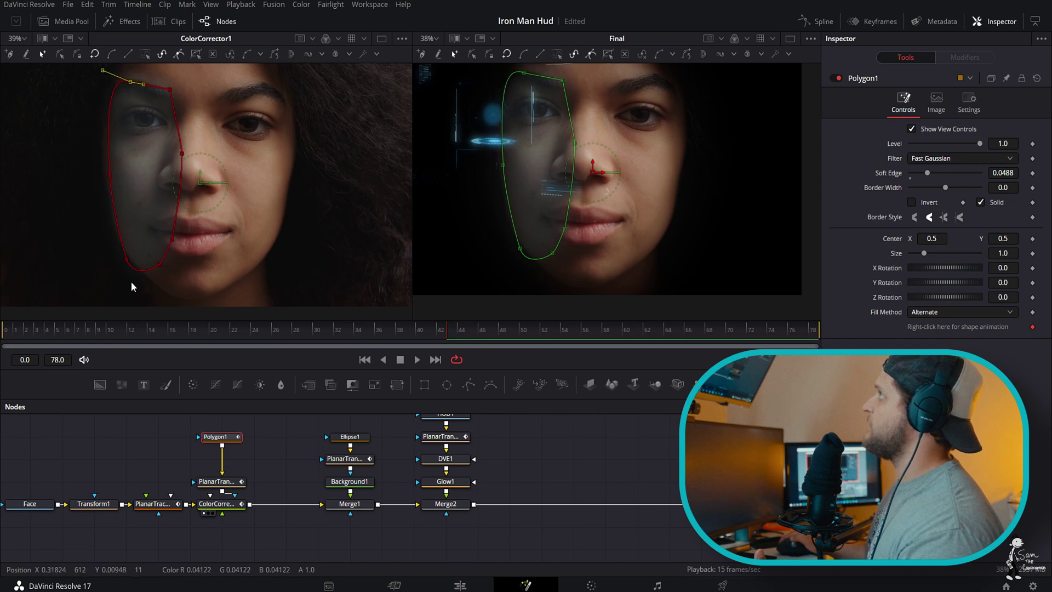
drag(129, 258, 136, 259)
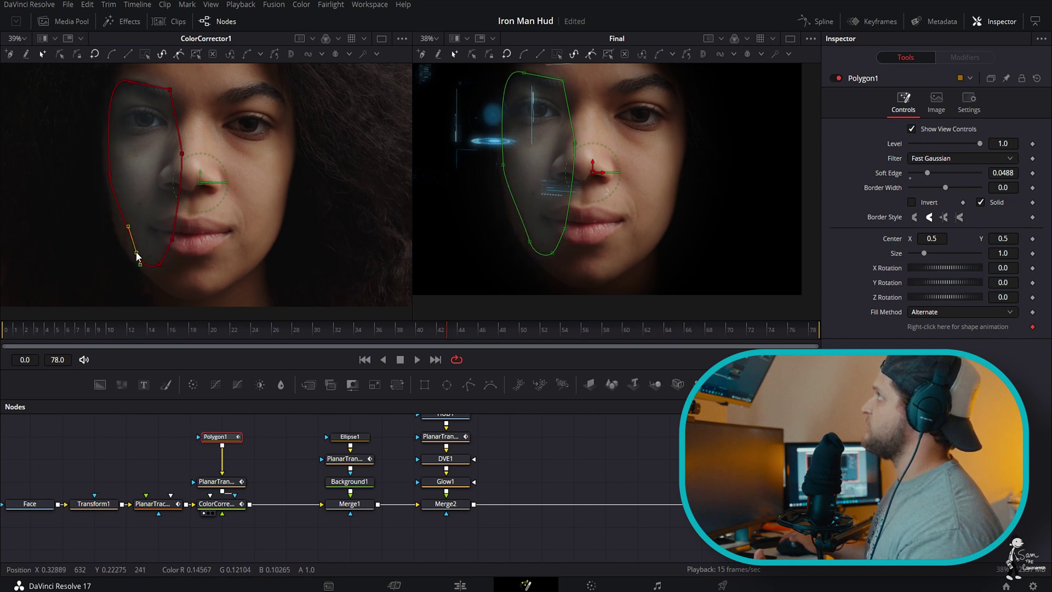
- Tidy the face mask branch by moving its Planar Transform node up, directly beneath the Polygon node
drag(229, 433, 229, 455)
key(ctrl+z)
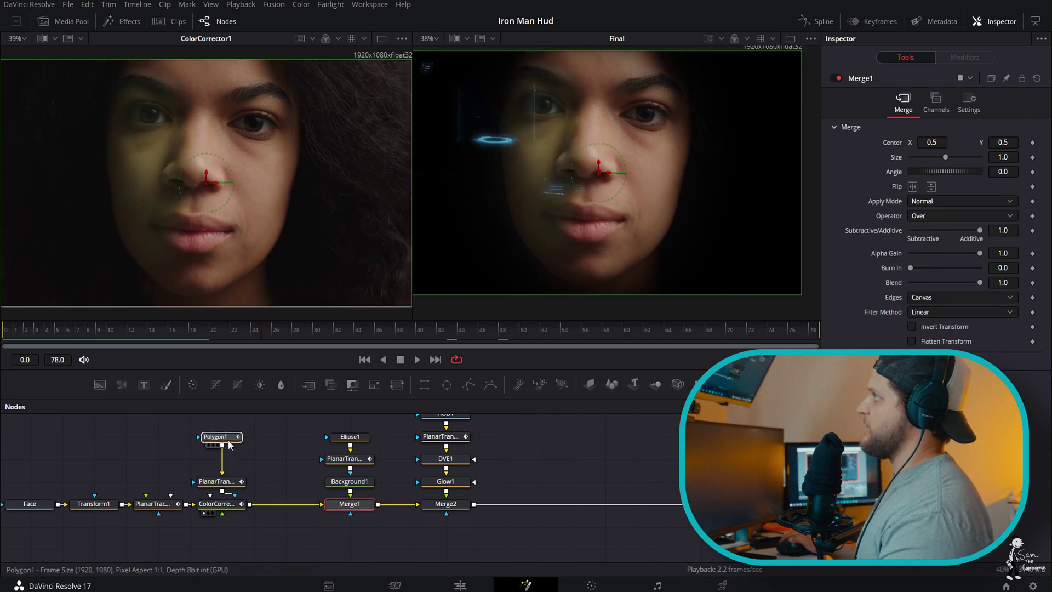
click(229, 438)
drag(230, 492, 231, 470)
click(230, 469)
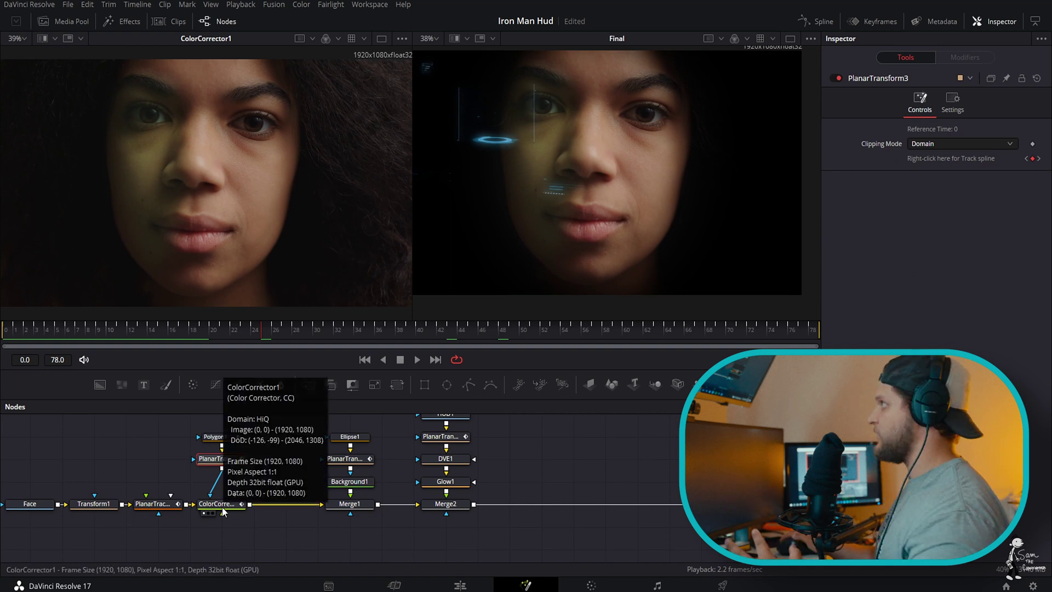
- Switch to the Edit page and play the Fusion clip full screen, replaying it from near its beginning to review the effect
click(453, 586)
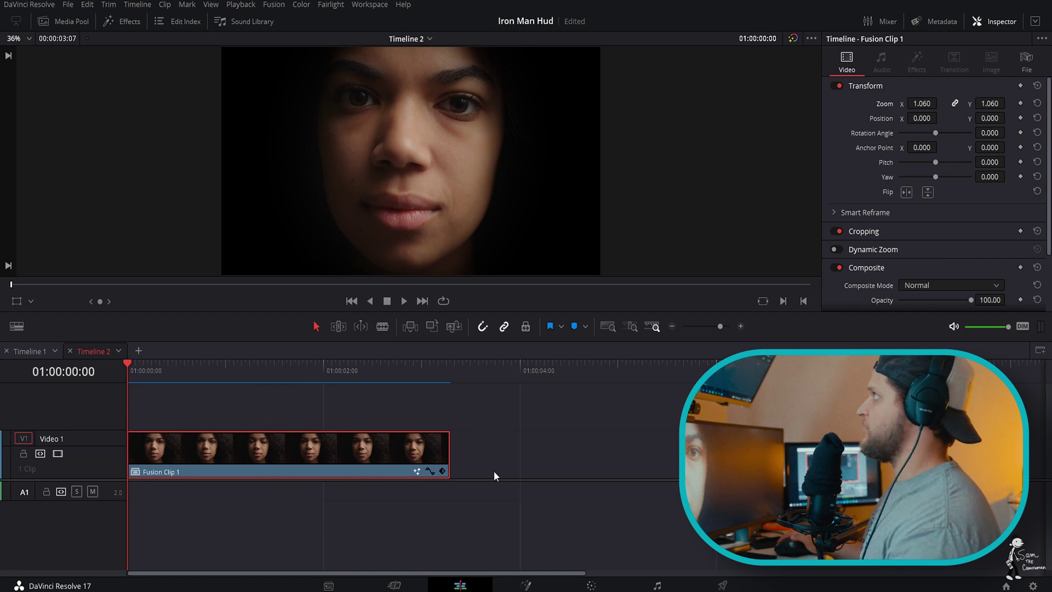
key(ctrl+f)
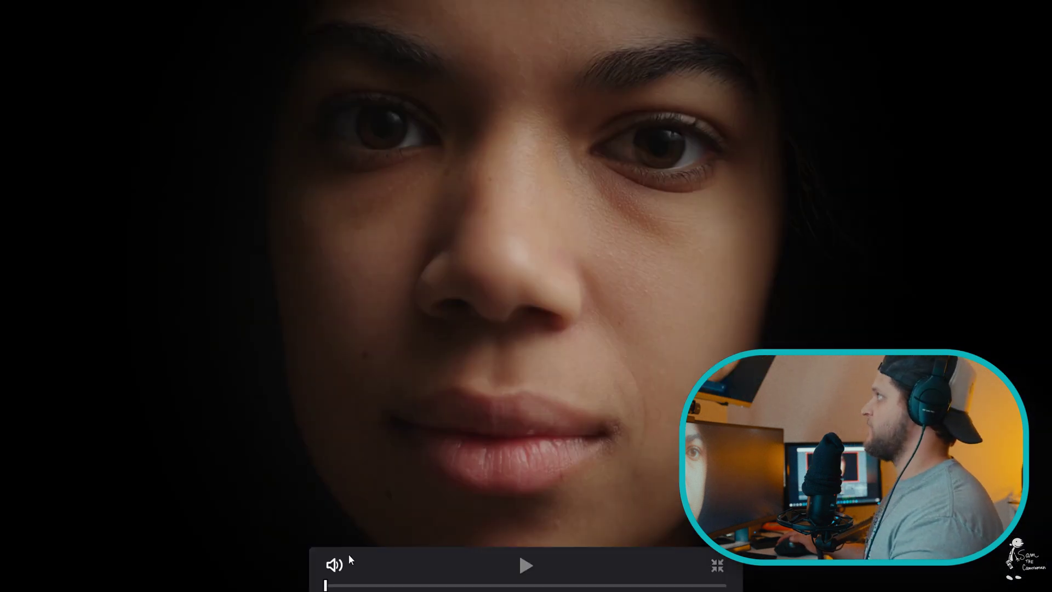
click(518, 565)
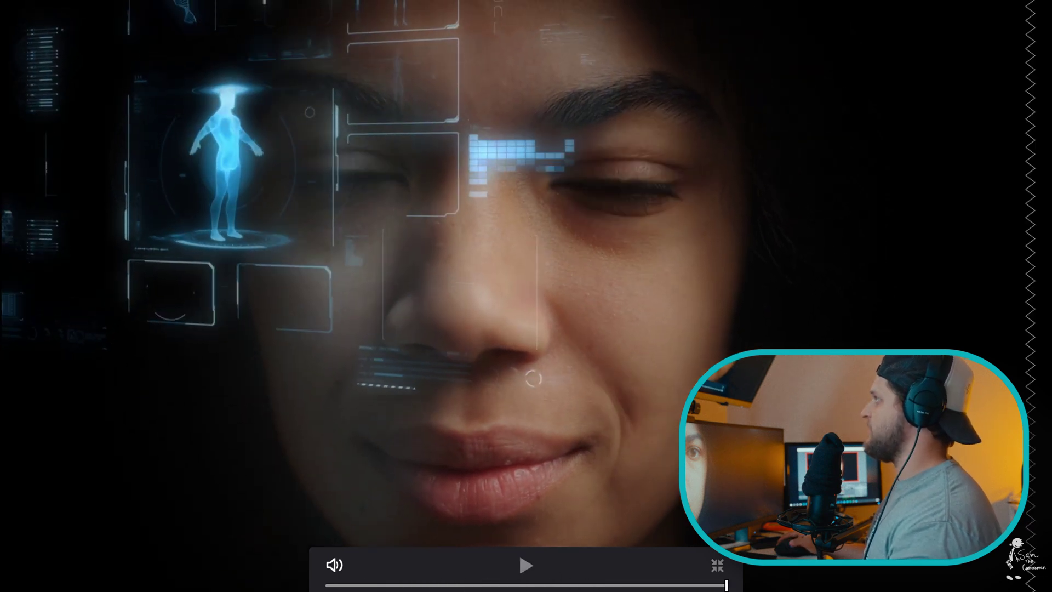
click(376, 586)
key(space)
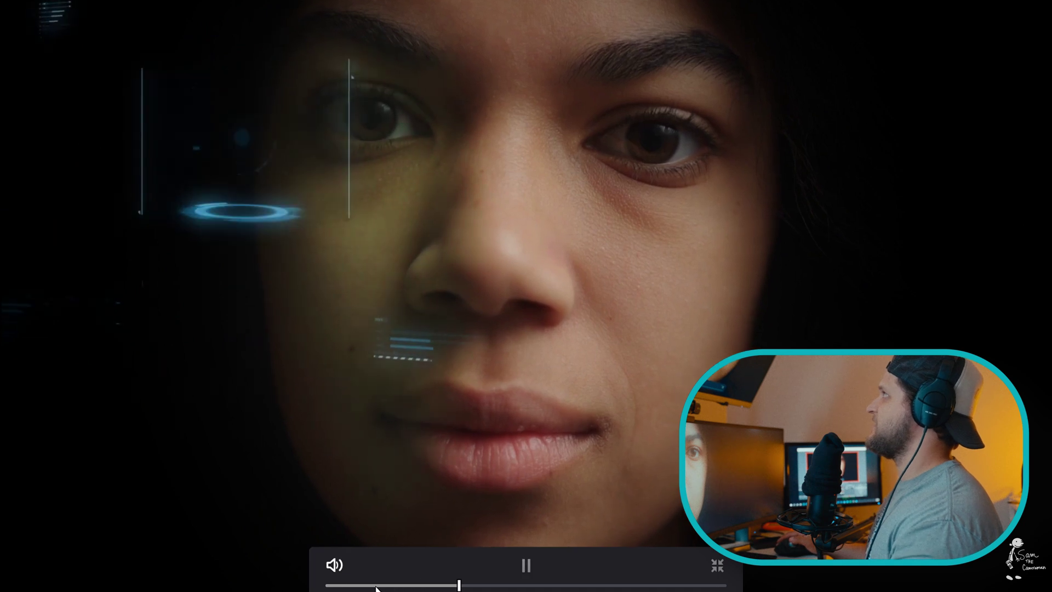